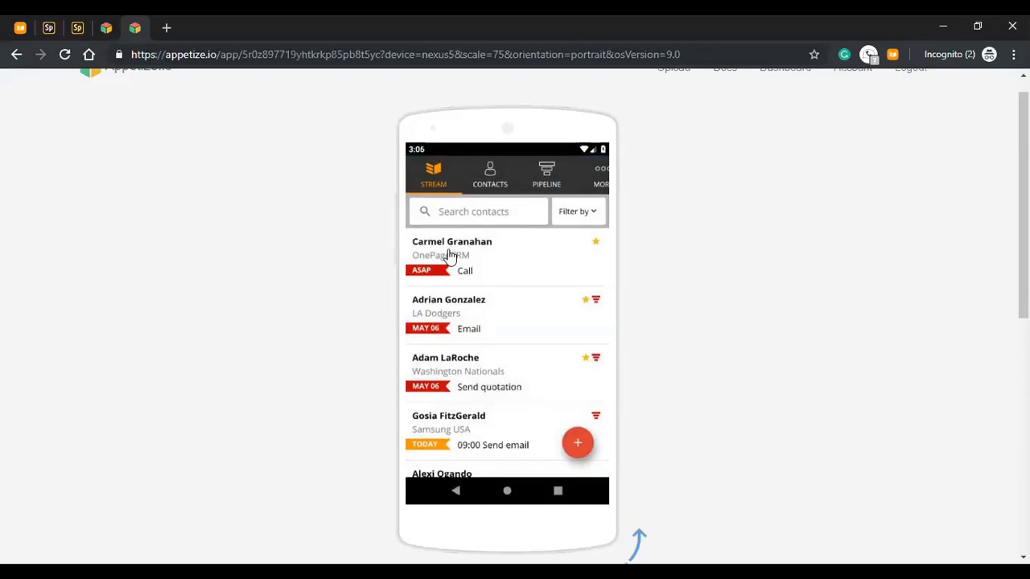
- Open the top Stream contact, the OnePageCRM lead with an ASAP call pending
{"action": "left_click", "coordinate": [533, 267]}
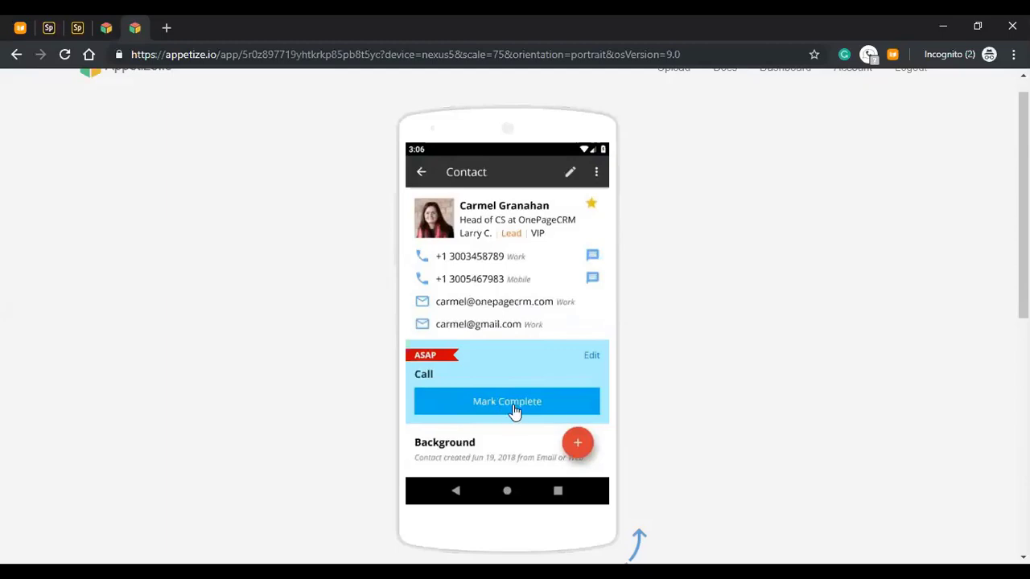
- Complete the ASAP call and set next action 'send quotation' for 09:00, May 07, 2019
{"action": "left_click", "coordinate": [515, 411]}
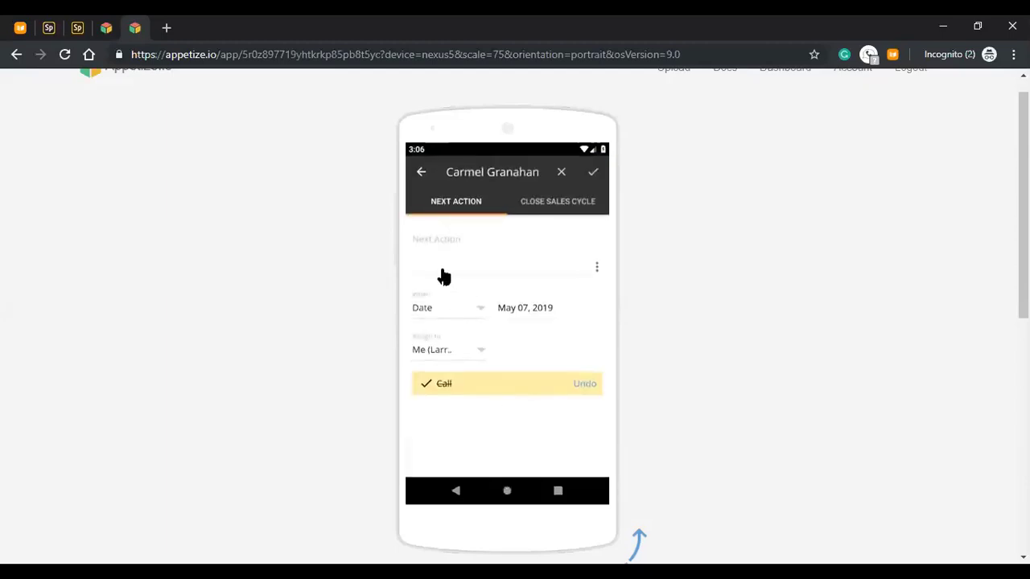
{"action": "left_click", "coordinate": [443, 276]}
{"action": "type", "text": "send "}
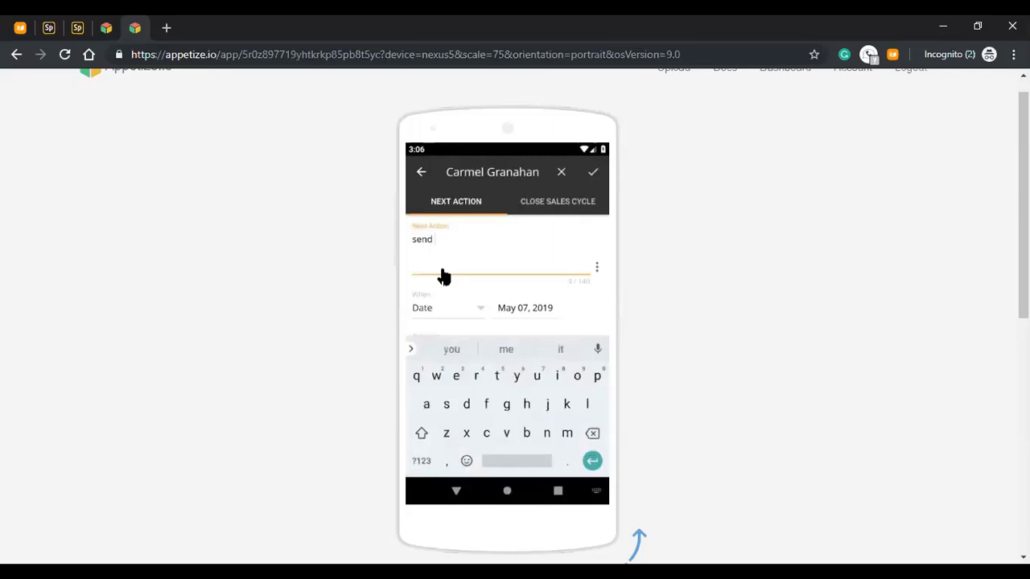
{"action": "type", "text": "quotat"}
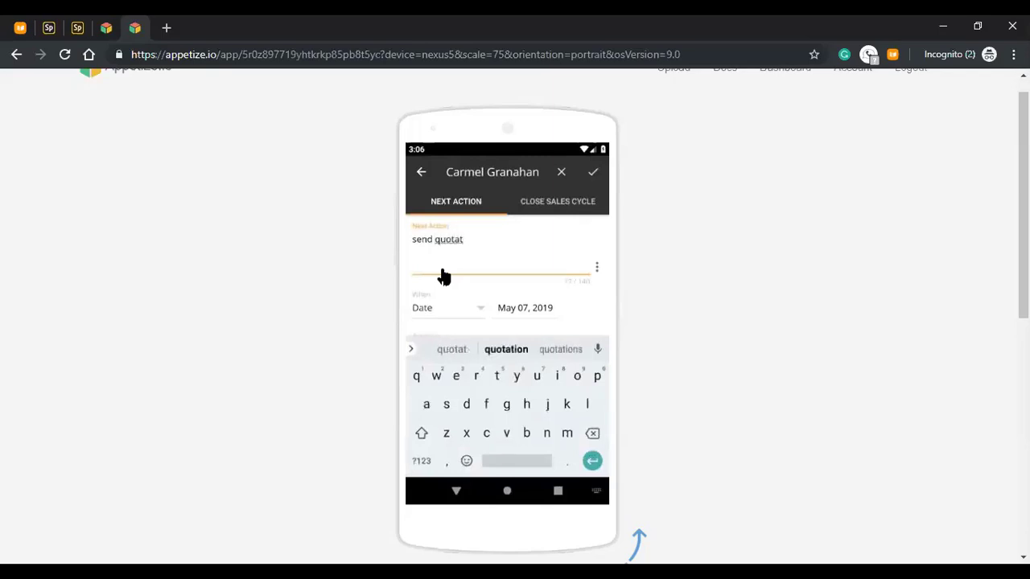
{"action": "type", "text": "ion"}
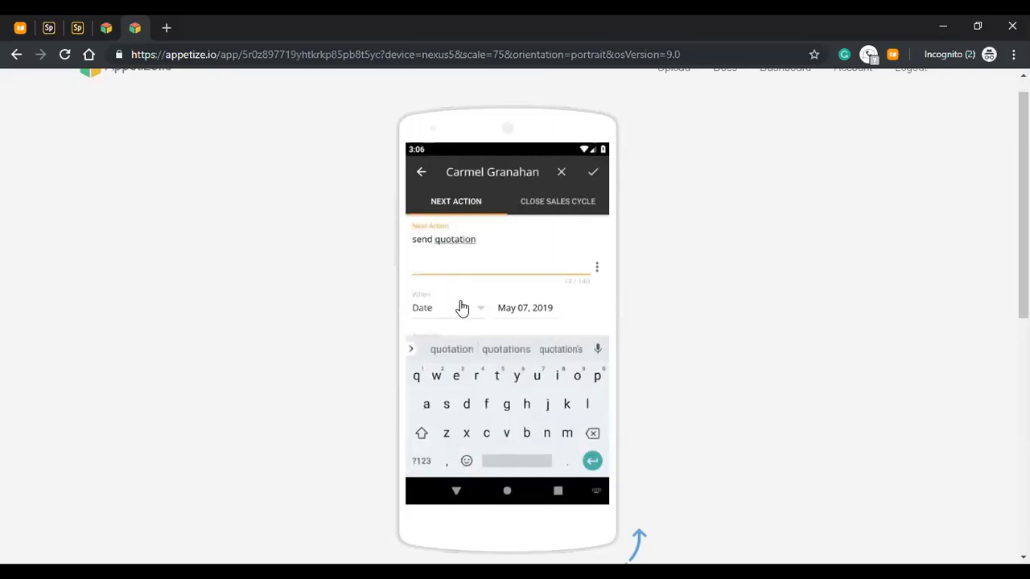
{"action": "left_click", "coordinate": [476, 312]}
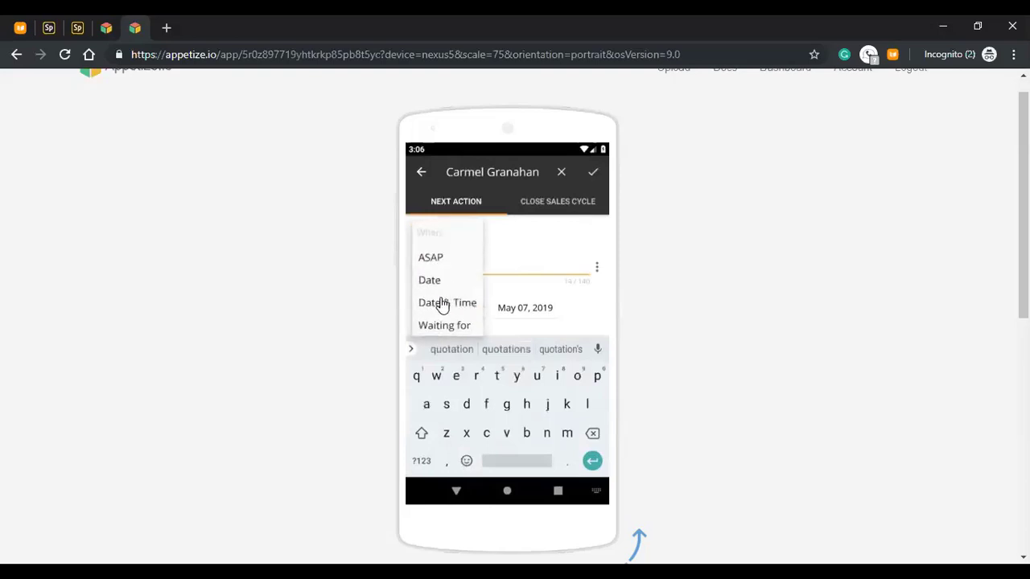
{"action": "left_click", "coordinate": [441, 303]}
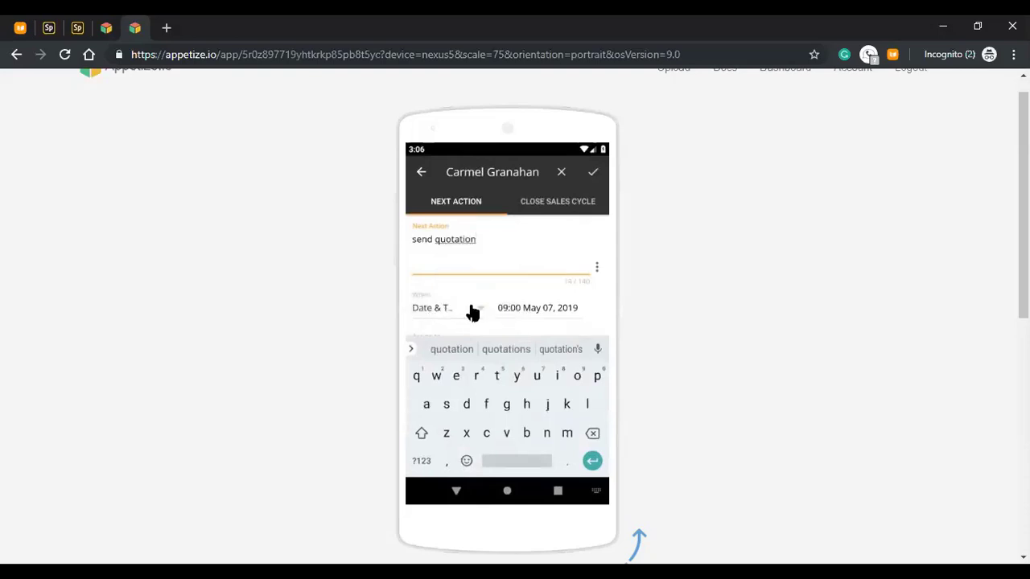
{"action": "left_click", "coordinate": [592, 177]}
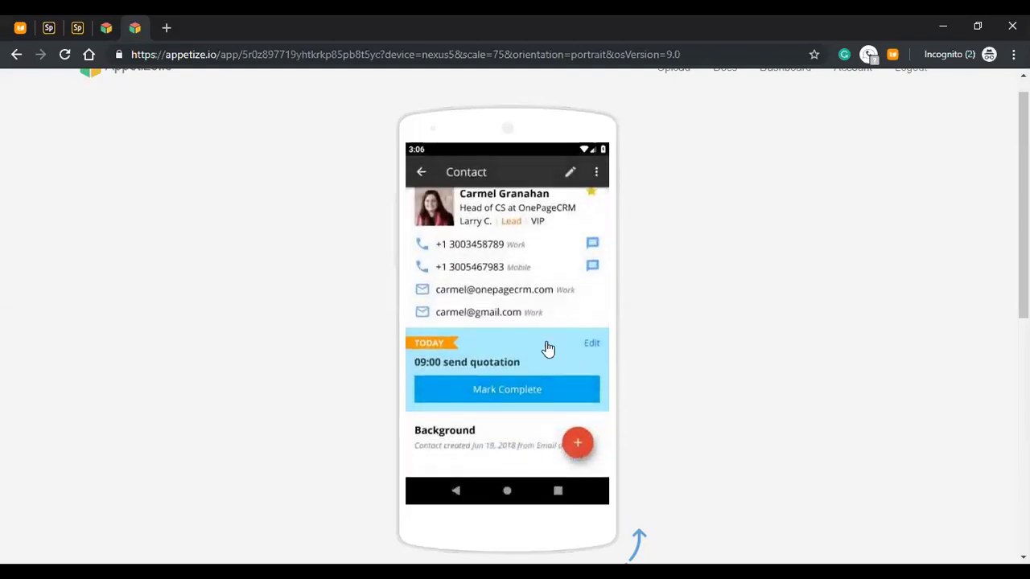
- Add the predefined '#2 Second Call' action, dated May 09, to the contact
{"action": "left_click", "coordinate": [576, 447]}
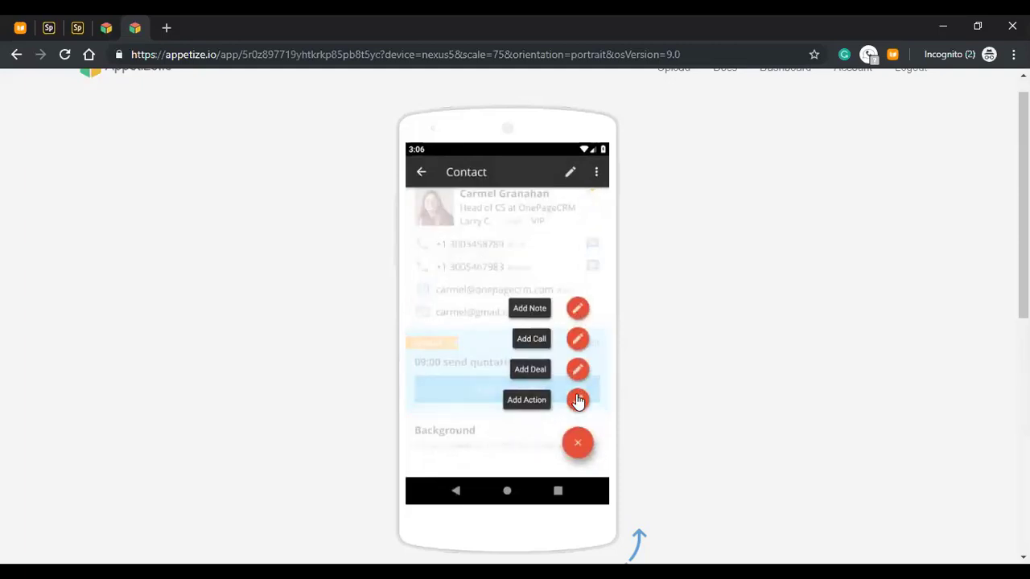
{"action": "left_click", "coordinate": [577, 402]}
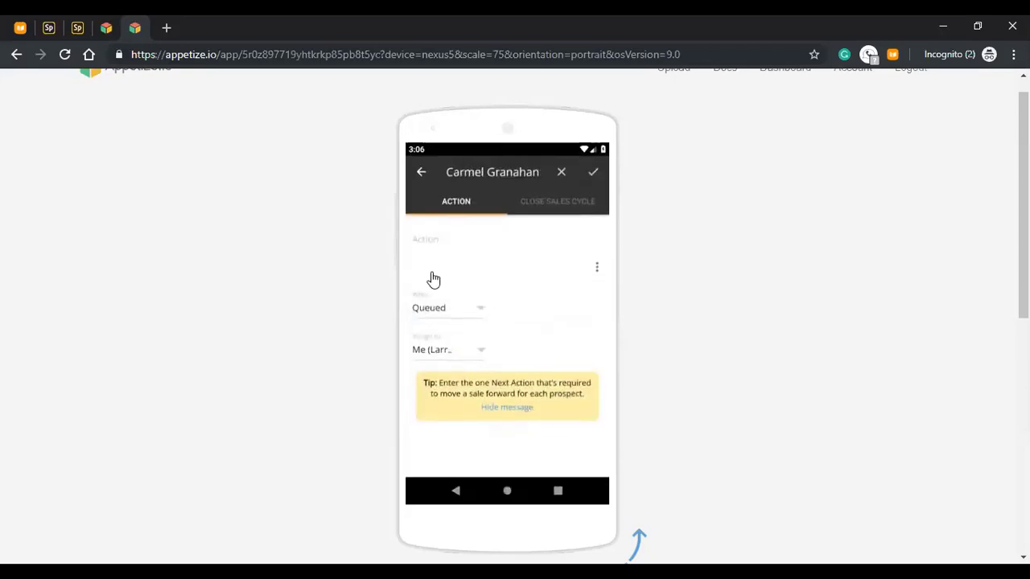
{"action": "left_click", "coordinate": [434, 276]}
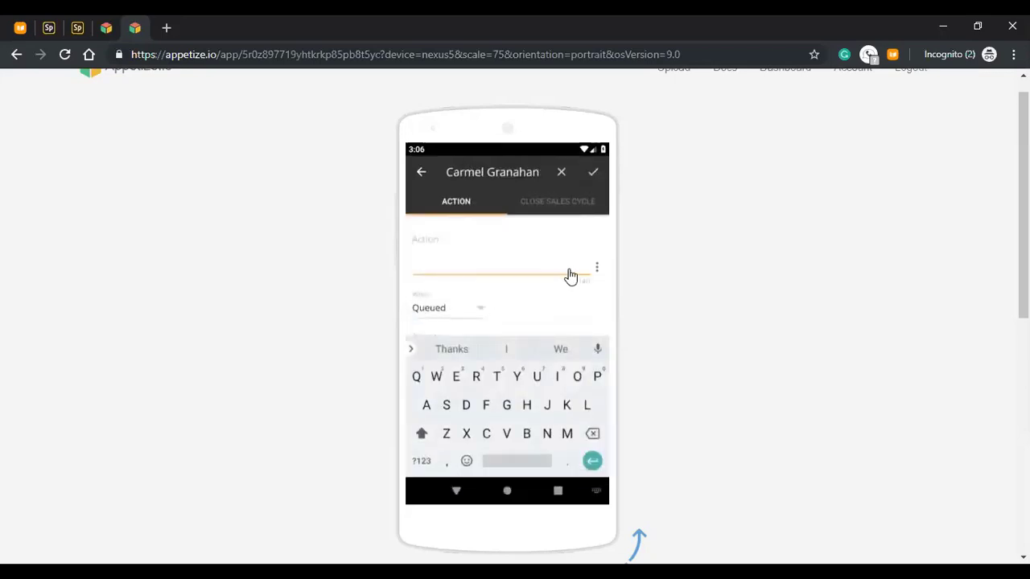
{"action": "left_click", "coordinate": [597, 270]}
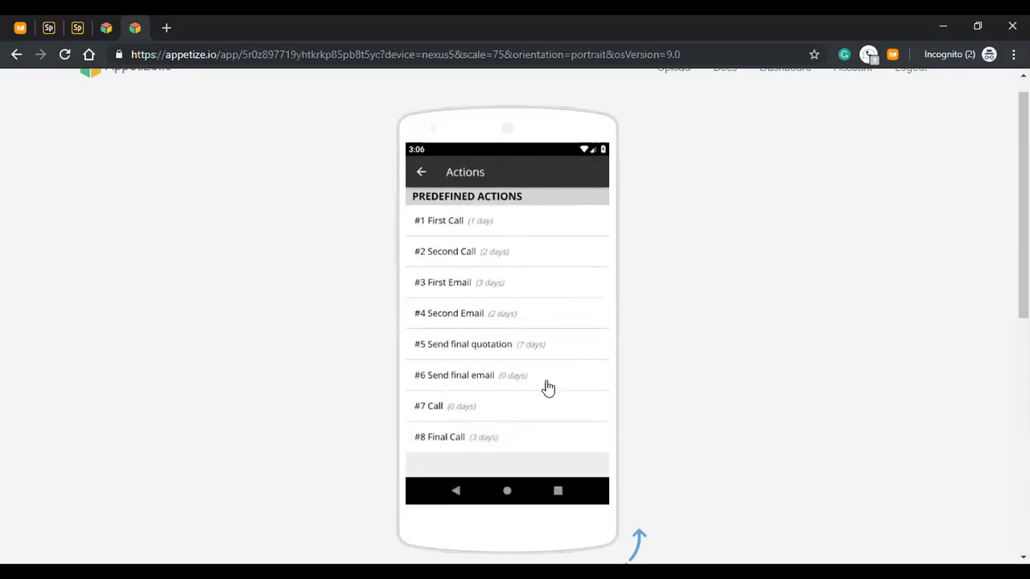
{"action": "left_click", "coordinate": [457, 256]}
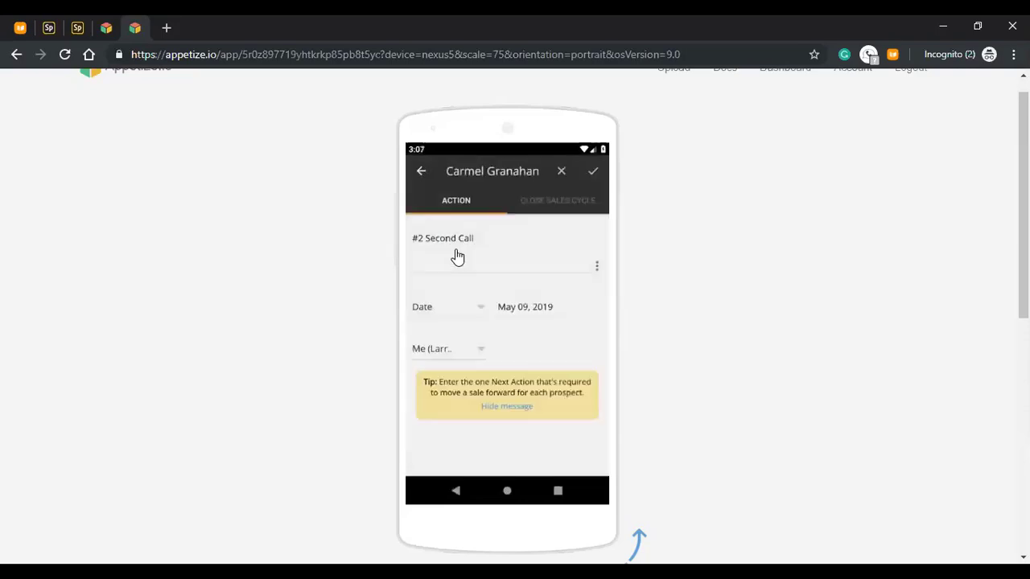
{"action": "left_click", "coordinate": [594, 173]}
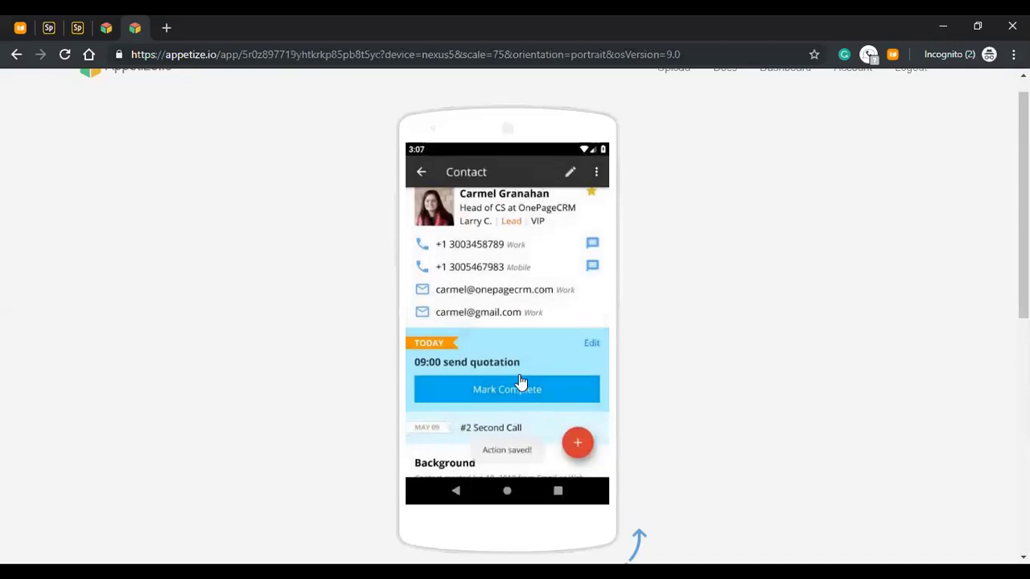
{"action": "left_click_drag", "start_coordinate": [519, 381], "coordinate": [521, 362]}
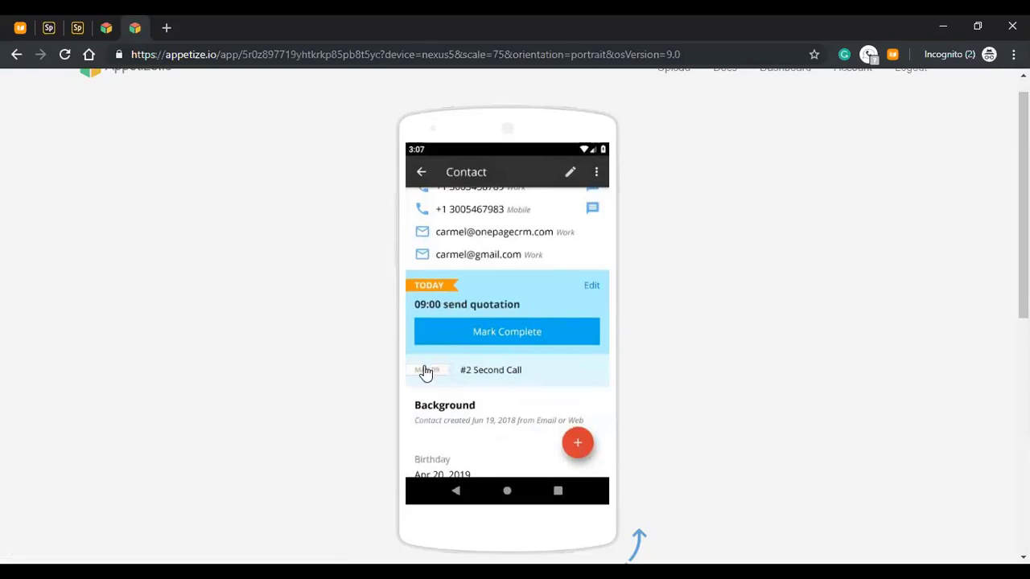
- Delete the '#2 Second Call' action, leaving only today's send quotation
{"action": "left_click_drag", "start_coordinate": [427, 374], "coordinate": [673, 373]}
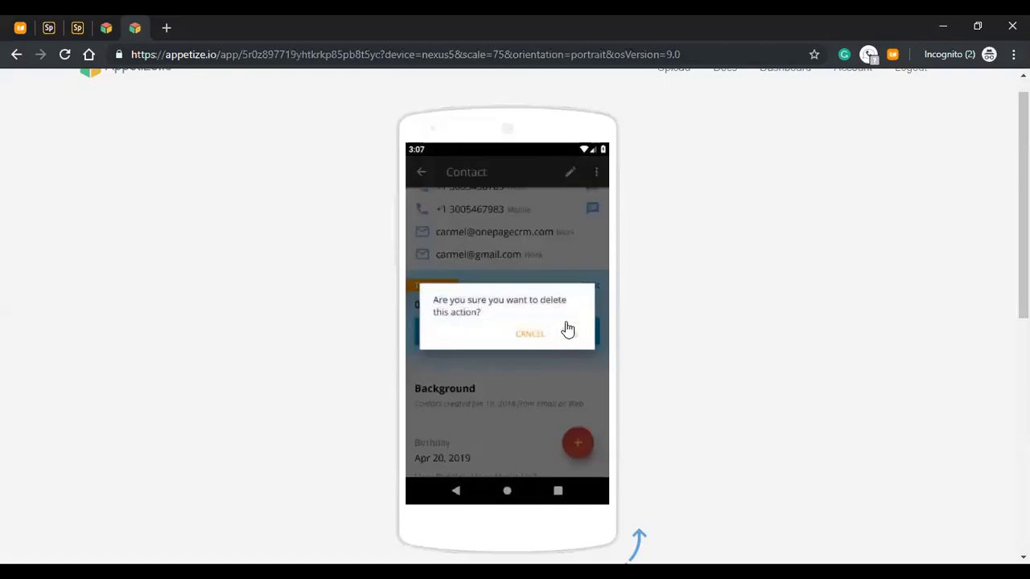
{"action": "left_click", "coordinate": [571, 336]}
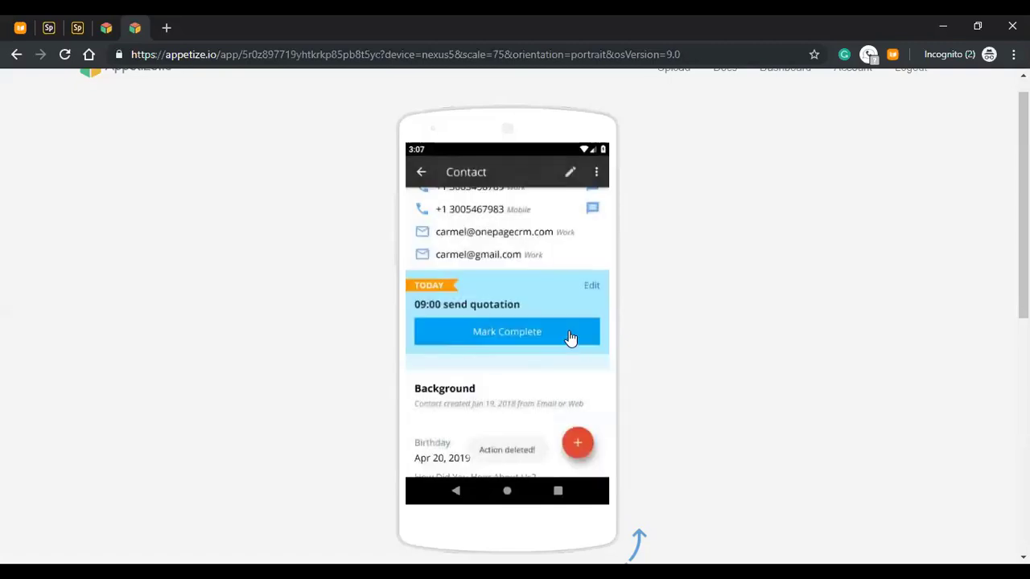
{"action": "left_click", "coordinate": [579, 447]}
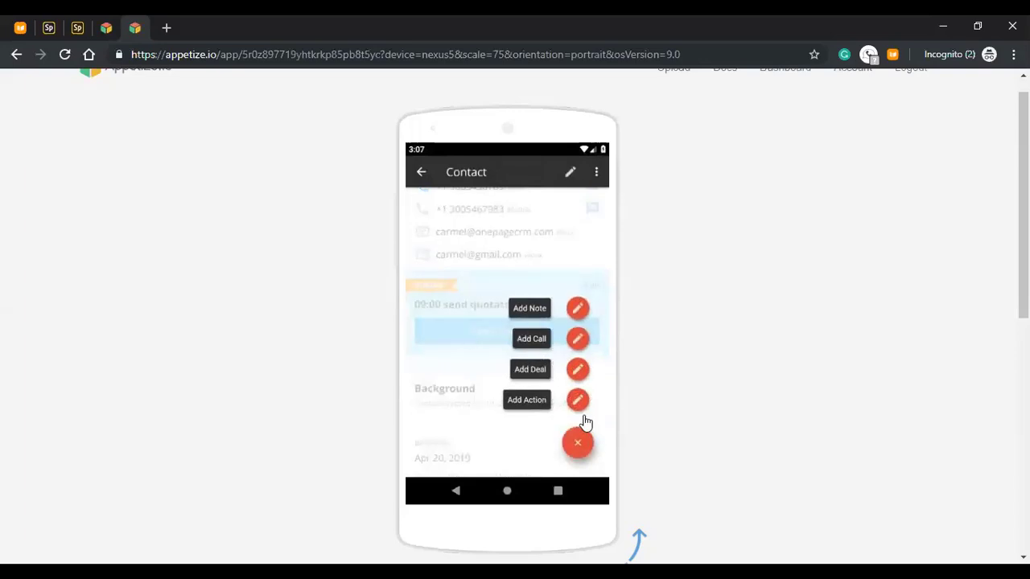
- Add the predefined '#3 First Email' action dated May 10, assigned to another team member
{"action": "left_click", "coordinate": [578, 402]}
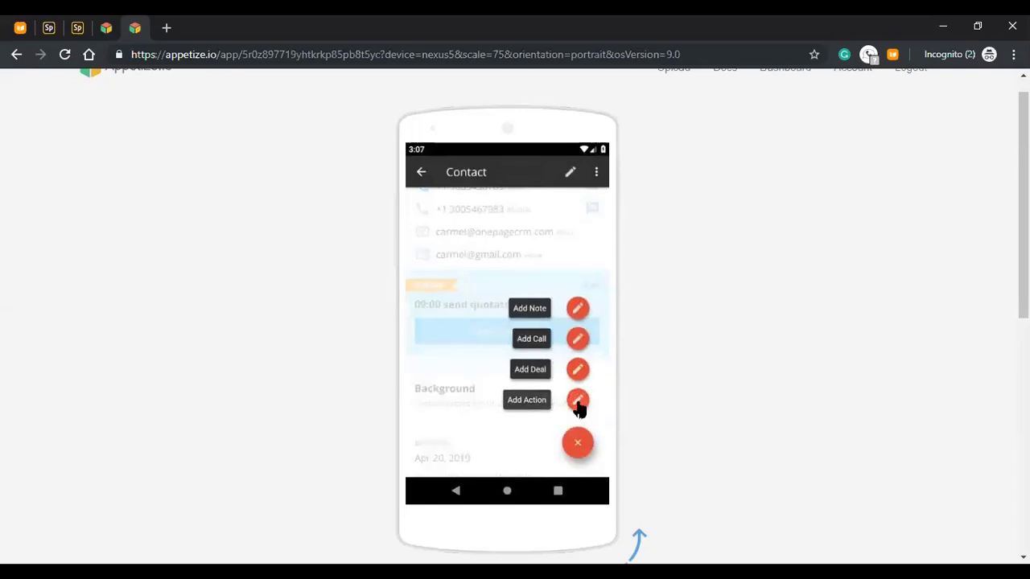
{"action": "left_click", "coordinate": [464, 354]}
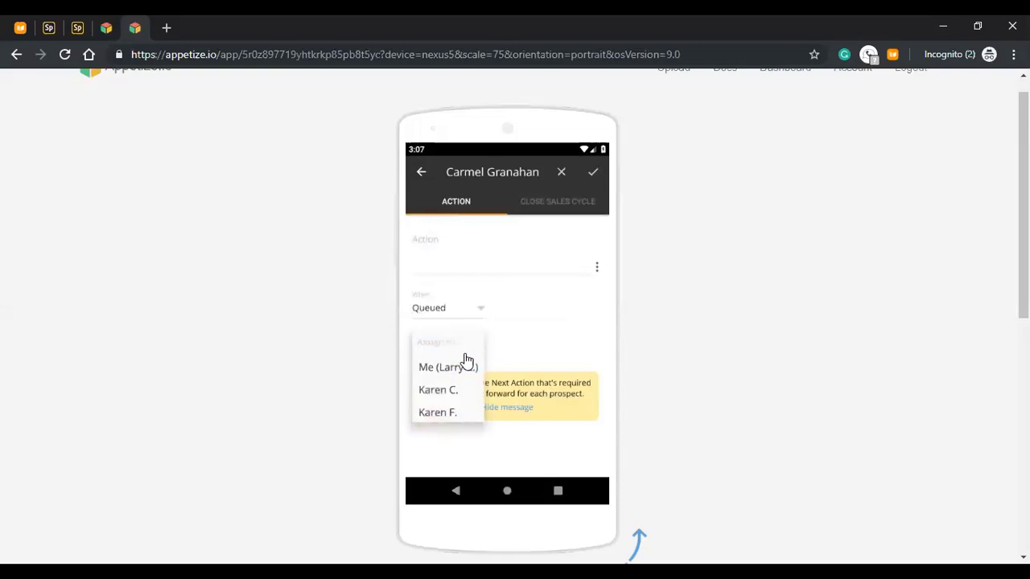
{"action": "left_click", "coordinate": [438, 394]}
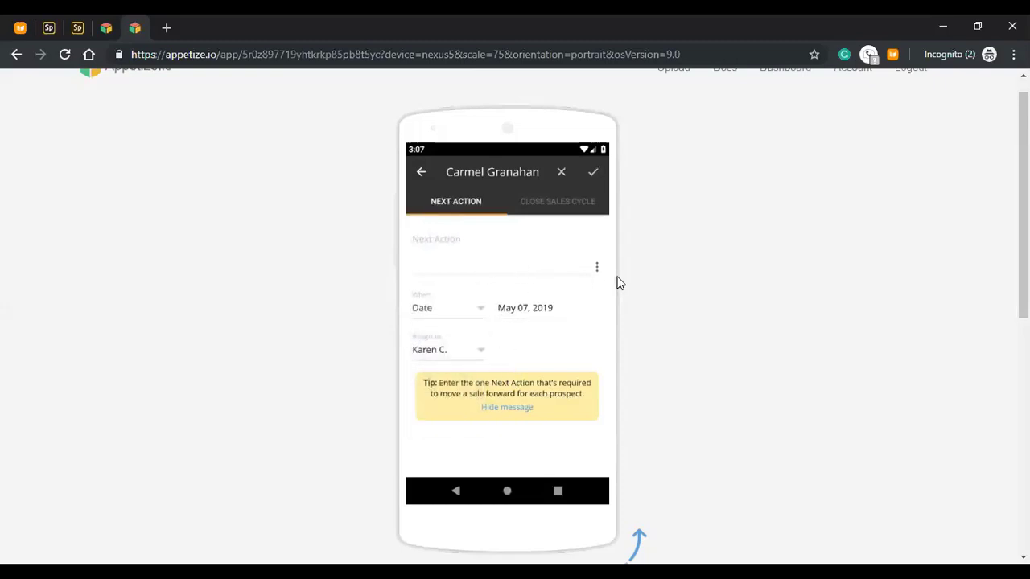
{"action": "left_click", "coordinate": [598, 272]}
{"action": "left_click", "coordinate": [599, 271]}
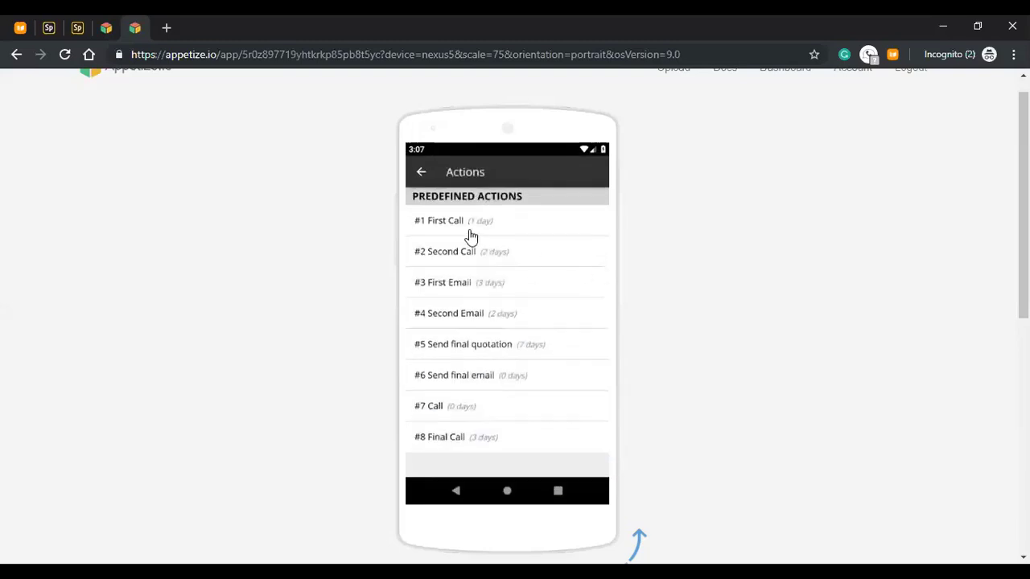
{"action": "left_click", "coordinate": [462, 291]}
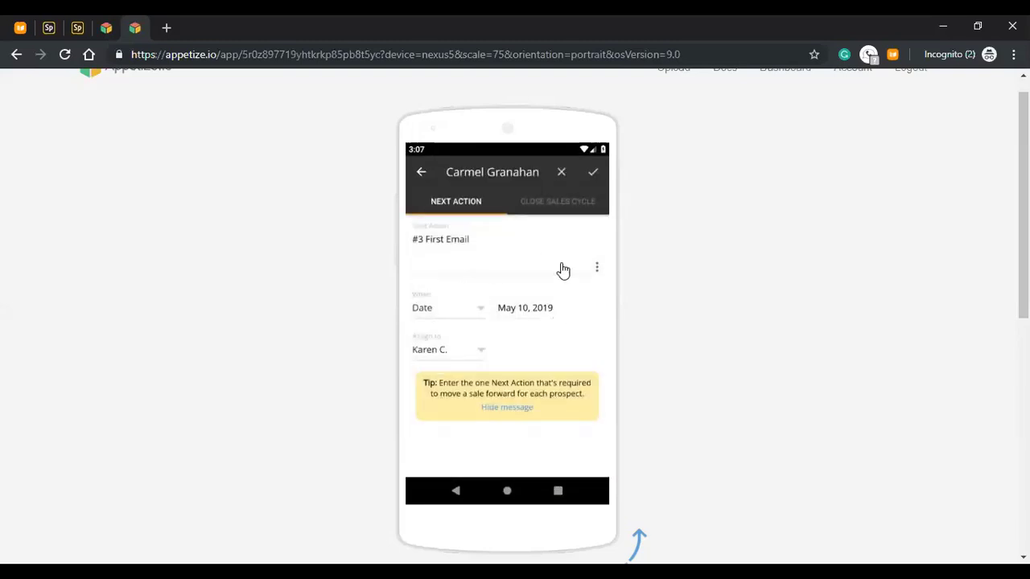
{"action": "left_click", "coordinate": [593, 179]}
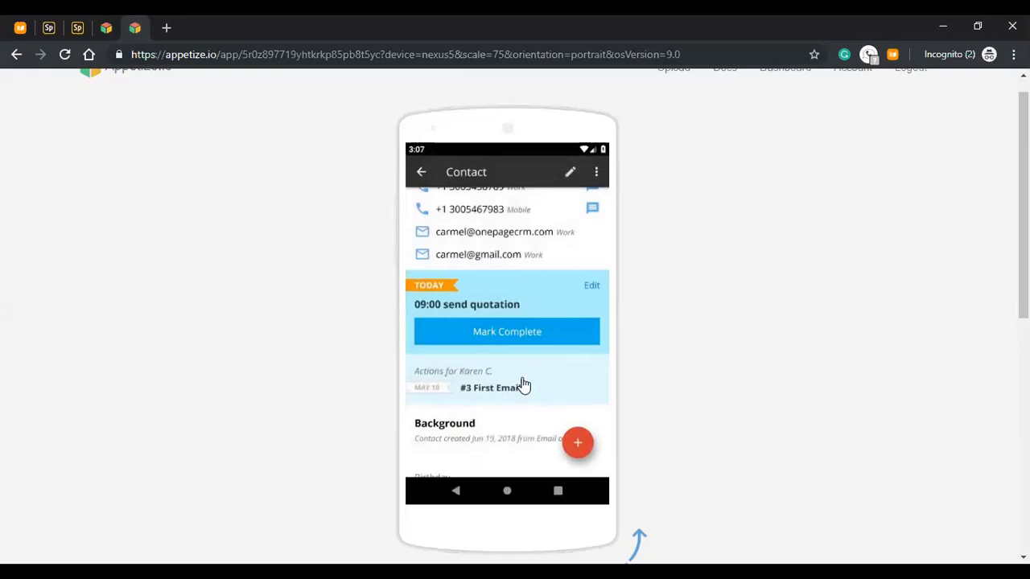
{"action": "scroll", "coordinate": [563, 324], "scroll_direction": "up", "scroll_amount": 2}
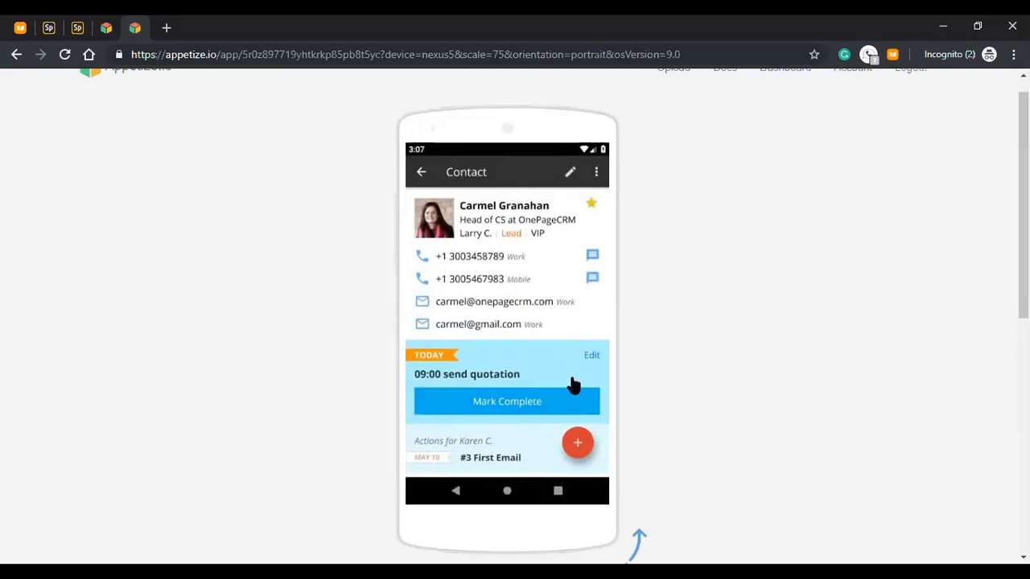
{"action": "scroll", "coordinate": [545, 322], "scroll_direction": "down", "scroll_amount": 2}
{"action": "scroll", "coordinate": [545, 301], "scroll_direction": "down", "scroll_amount": 3}
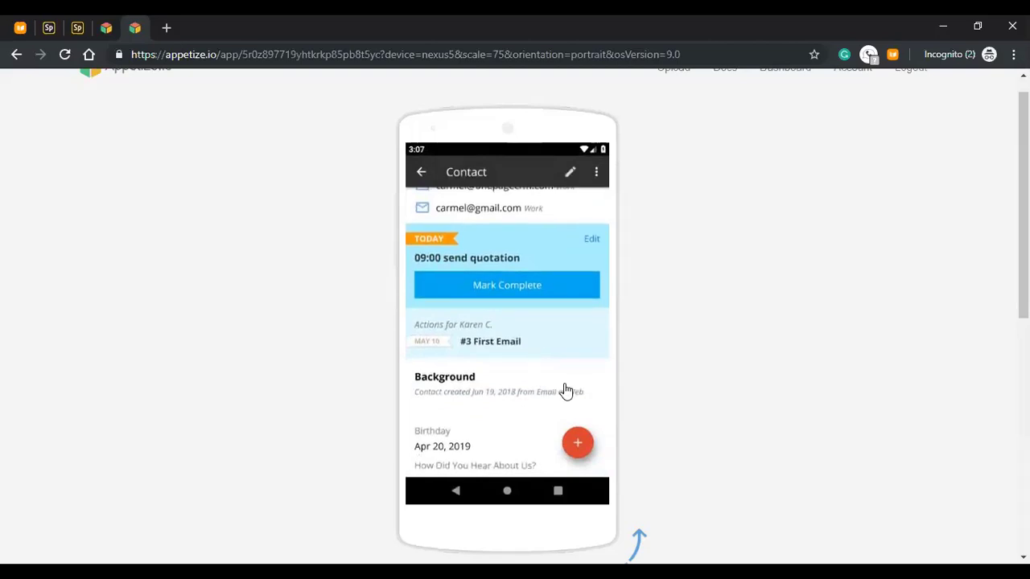
{"action": "scroll", "coordinate": [556, 359], "scroll_direction": "down", "scroll_amount": 2}
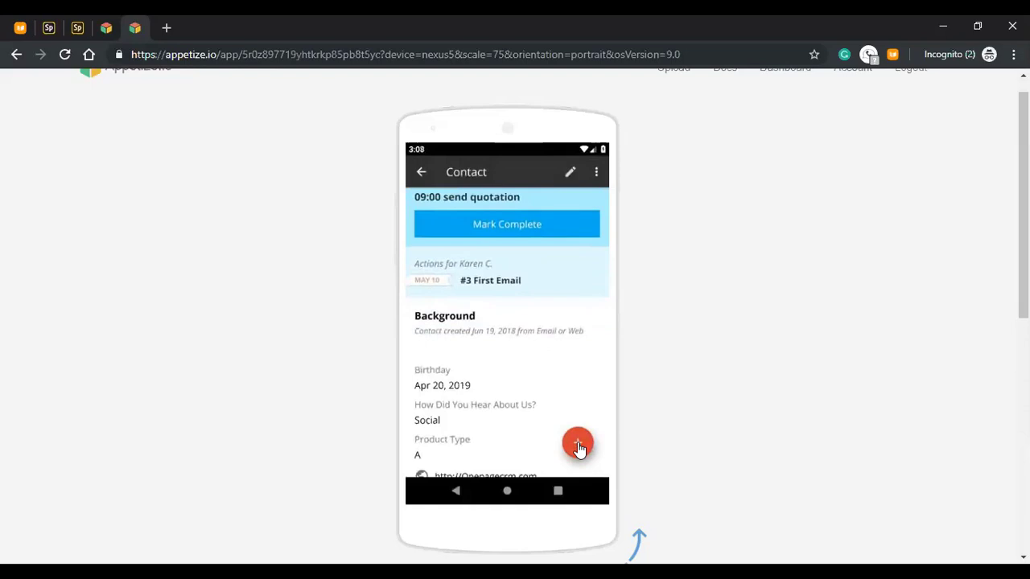
{"action": "scroll", "coordinate": [559, 368], "scroll_direction": "up", "scroll_amount": 3}
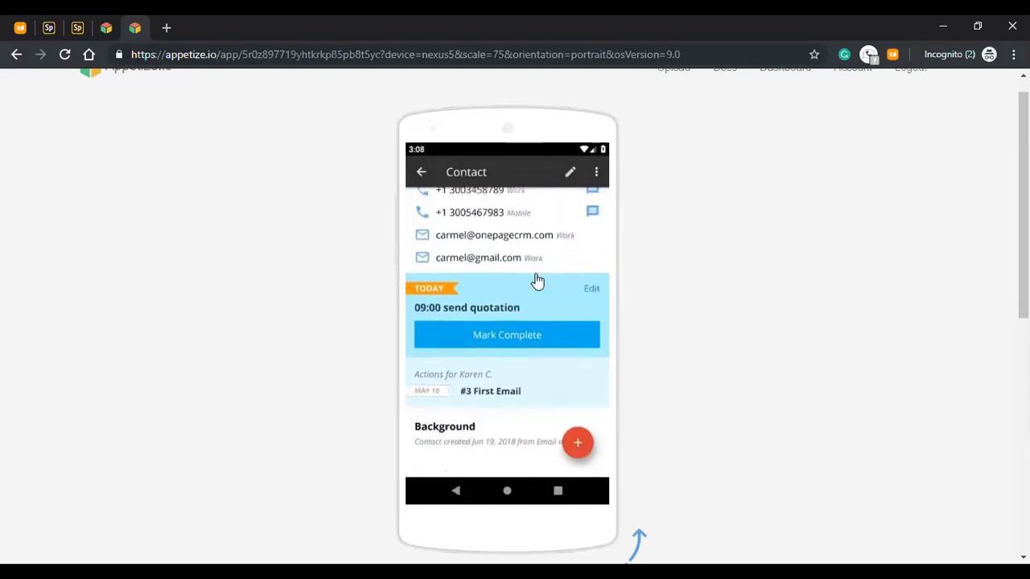
{"action": "scroll", "coordinate": [544, 329], "scroll_direction": "up", "scroll_amount": 2}
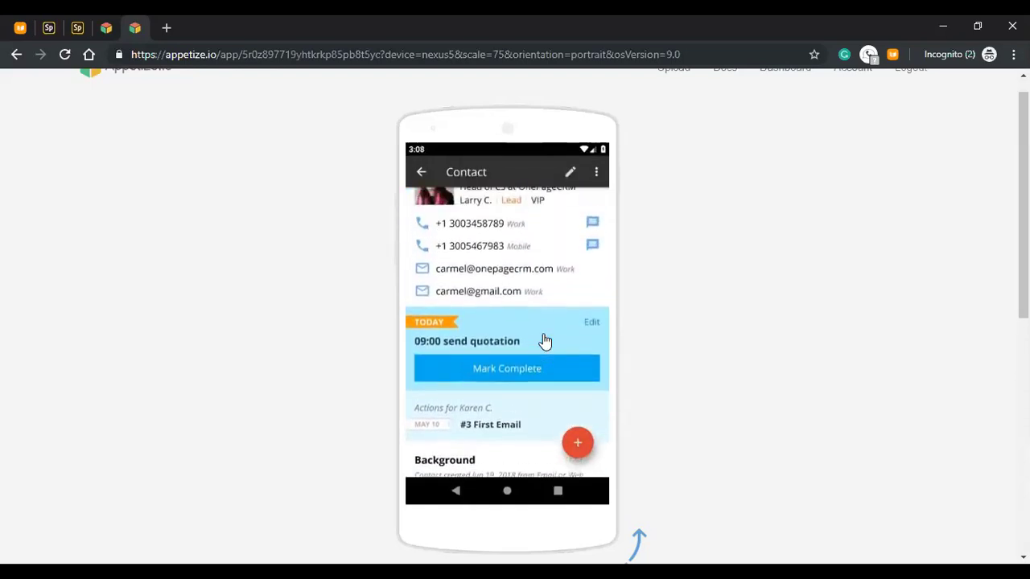
- Log a call noting a mentioned colleague spent 30 minutes with her, result Conversation - Meeting
{"action": "left_click", "coordinate": [576, 445]}
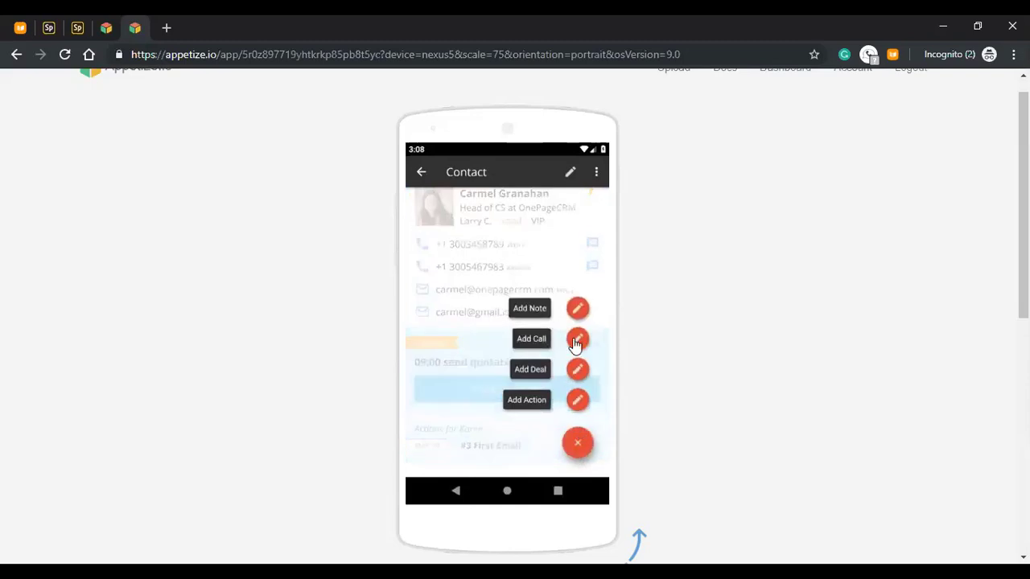
{"action": "left_click", "coordinate": [576, 342]}
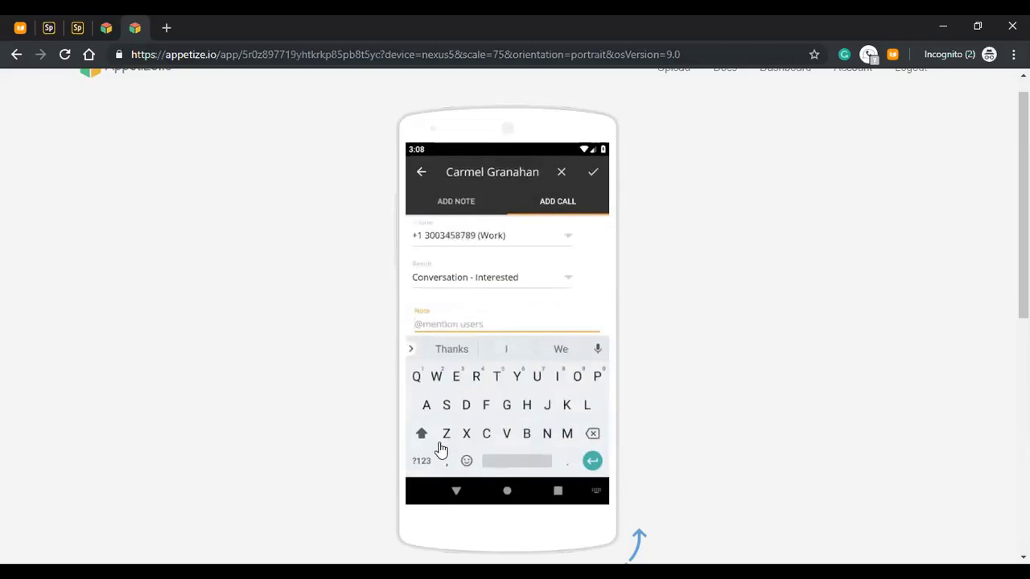
{"action": "left_click", "coordinate": [421, 461]}
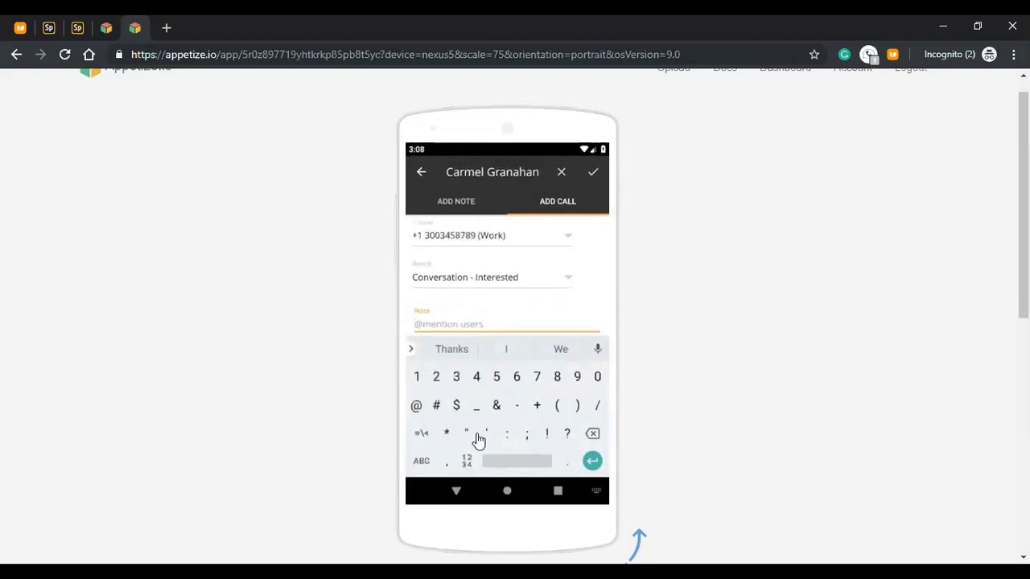
{"action": "left_click", "coordinate": [417, 407]}
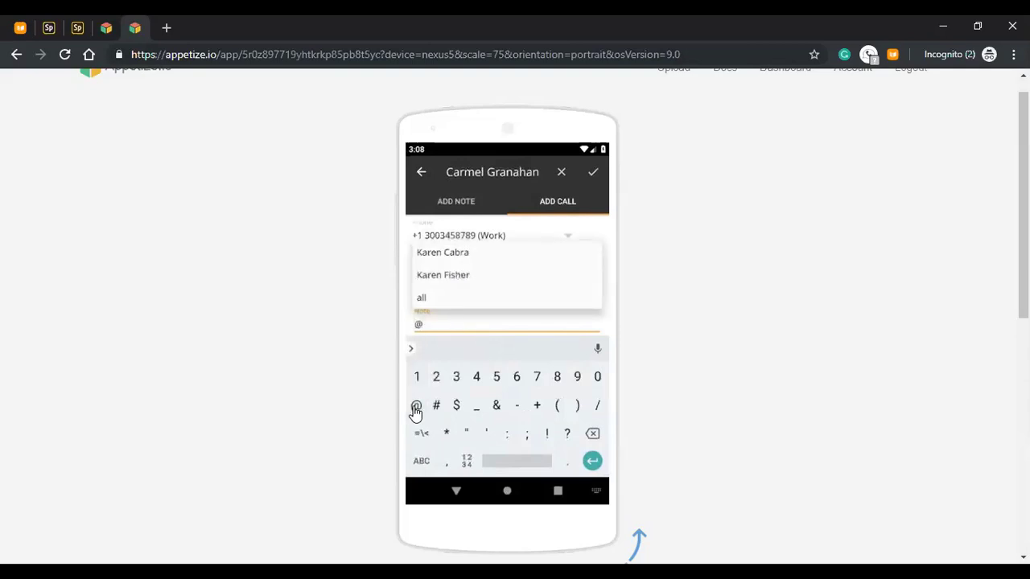
{"action": "left_click", "coordinate": [455, 255]}
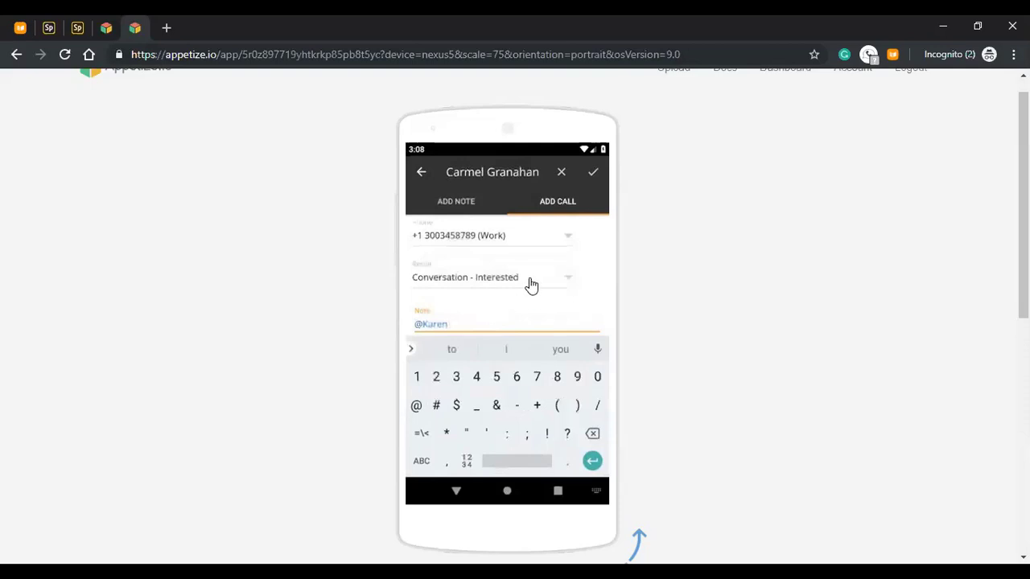
{"action": "type", "text": "spent 30 minut"}
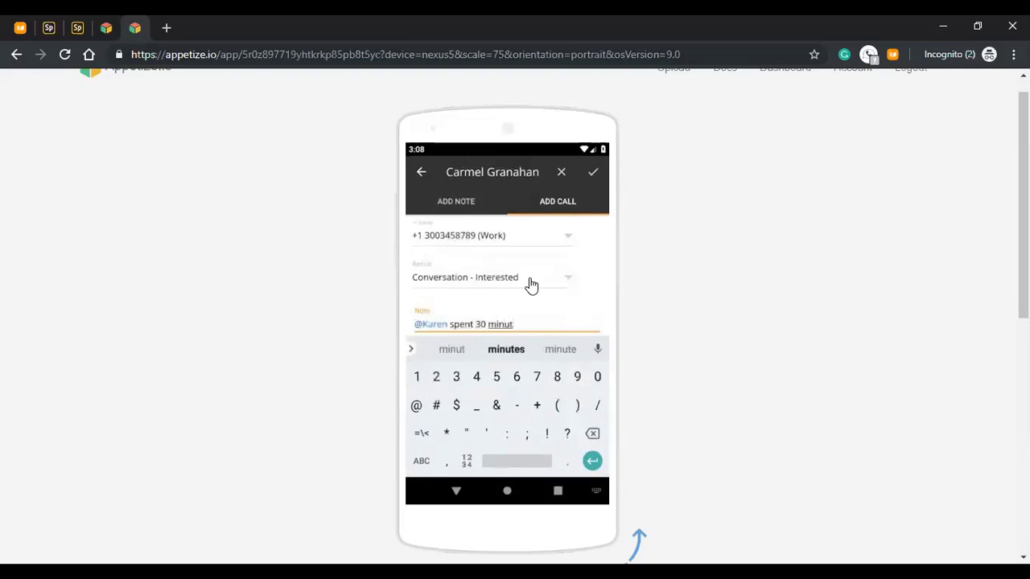
{"action": "type", "text": "es with carmel"}
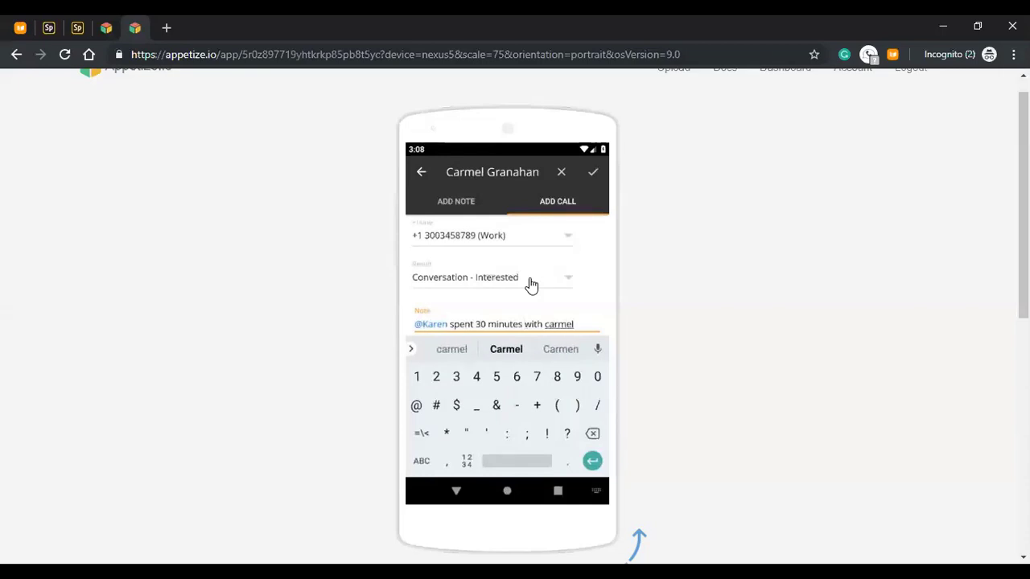
{"action": "left_click", "coordinate": [531, 285]}
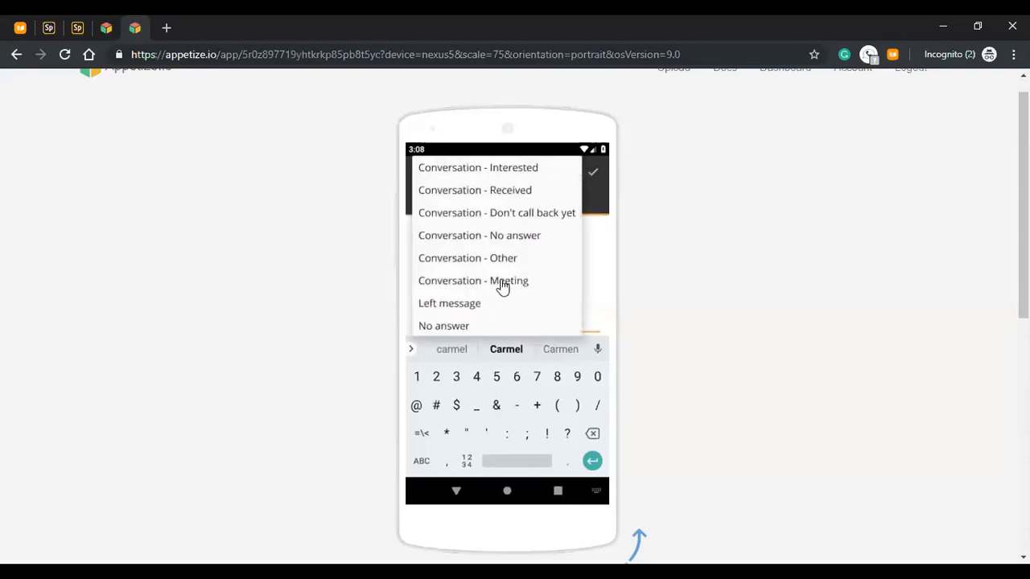
{"action": "left_click", "coordinate": [502, 287]}
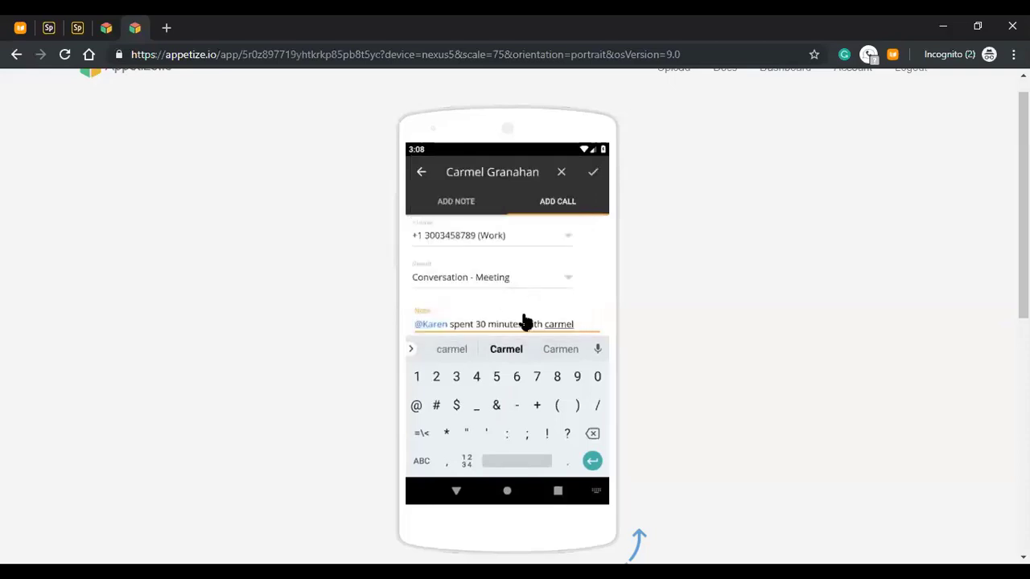
{"action": "left_click", "coordinate": [593, 175]}
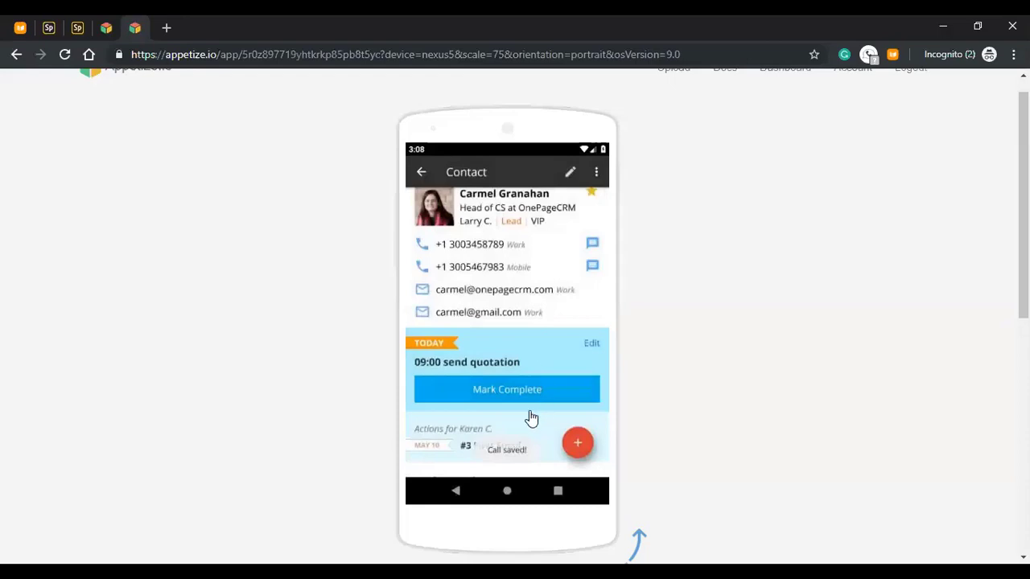
{"action": "scroll", "coordinate": [510, 387], "scroll_direction": "down", "scroll_amount": 10}
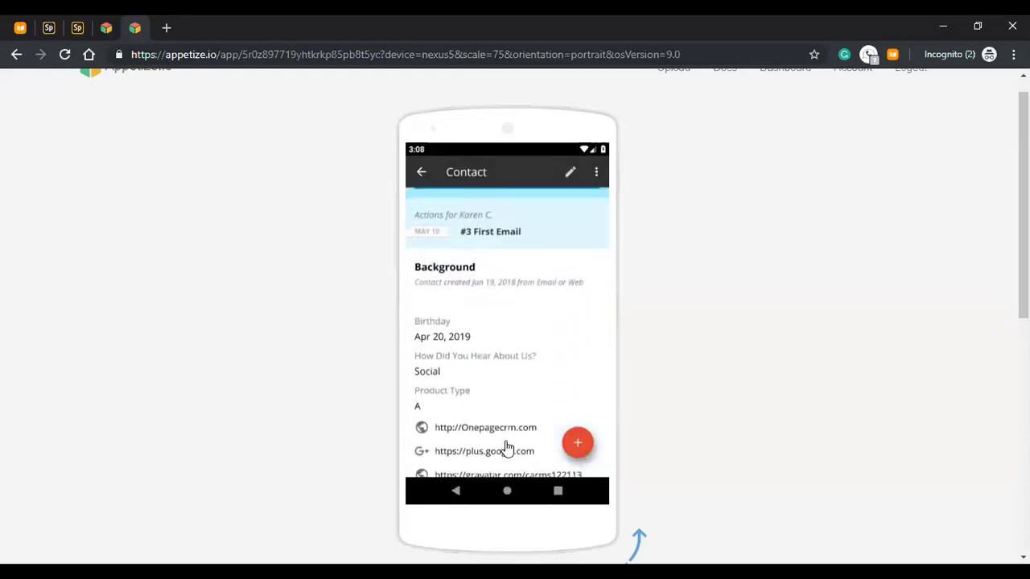
{"action": "left_click_drag", "start_coordinate": [526, 411], "coordinate": [520, 285]}
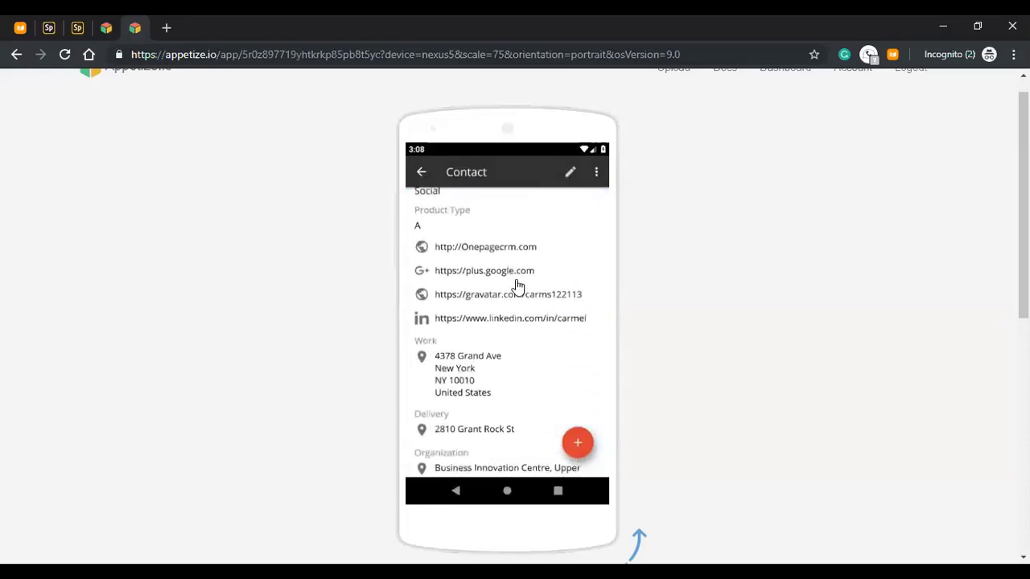
{"action": "left_click_drag", "start_coordinate": [512, 371], "coordinate": [507, 303]}
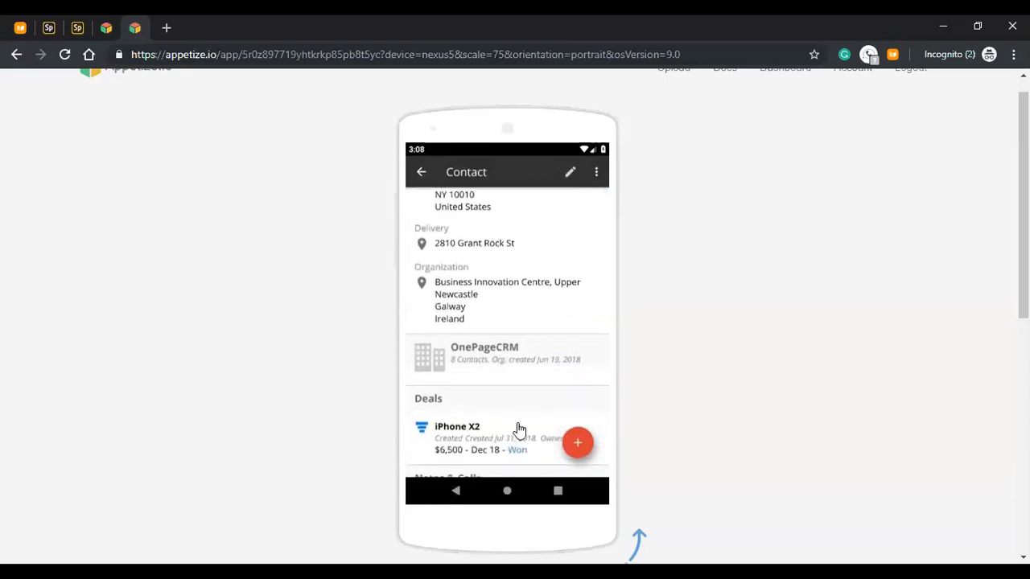
{"action": "left_click_drag", "start_coordinate": [520, 386], "coordinate": [515, 314]}
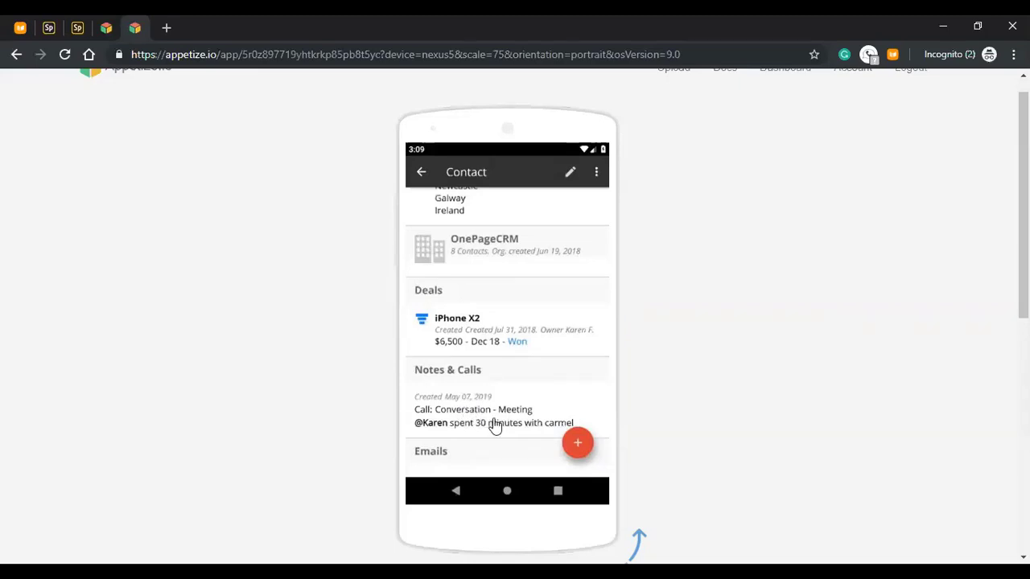
{"action": "left_click", "coordinate": [494, 427]}
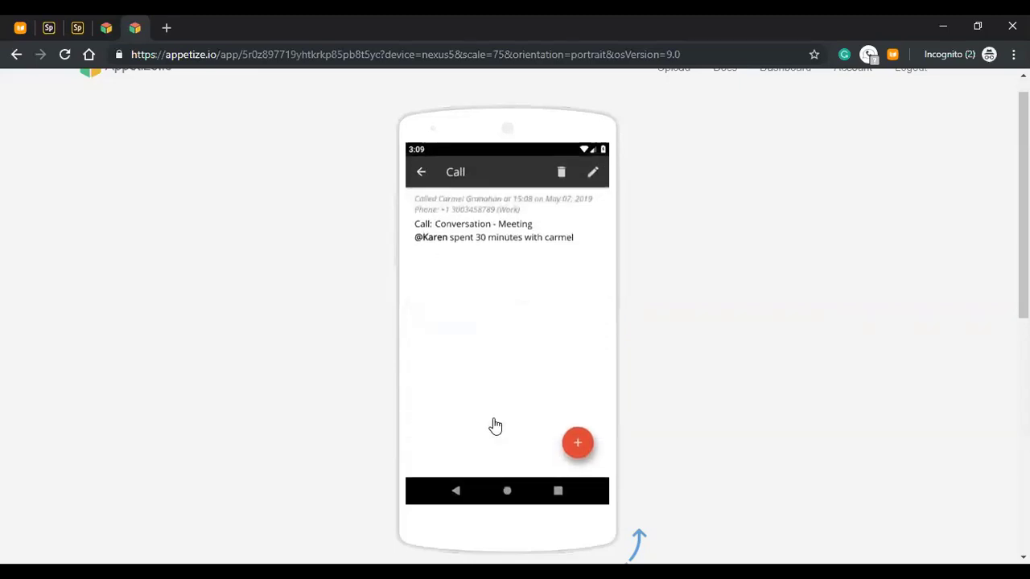
- Allow the app access to device files via Attach File, then return to the contact page
{"action": "left_click", "coordinate": [578, 444]}
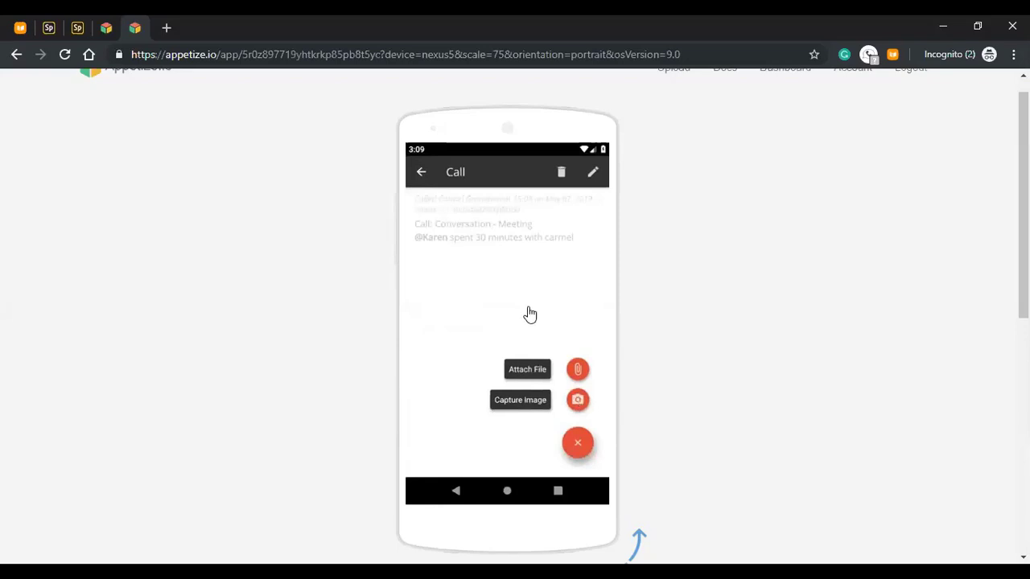
{"action": "left_click", "coordinate": [578, 370]}
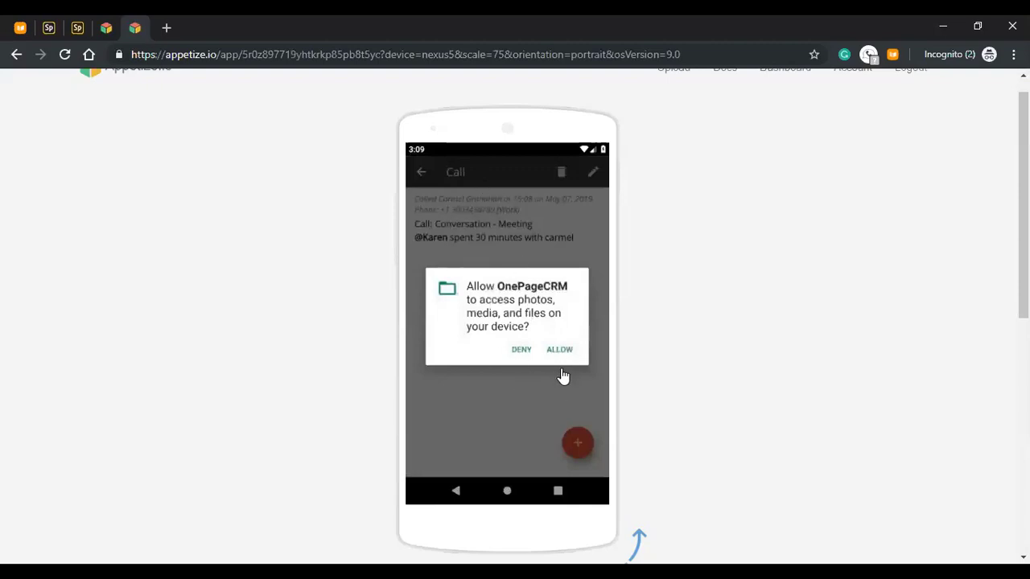
{"action": "left_click", "coordinate": [559, 351]}
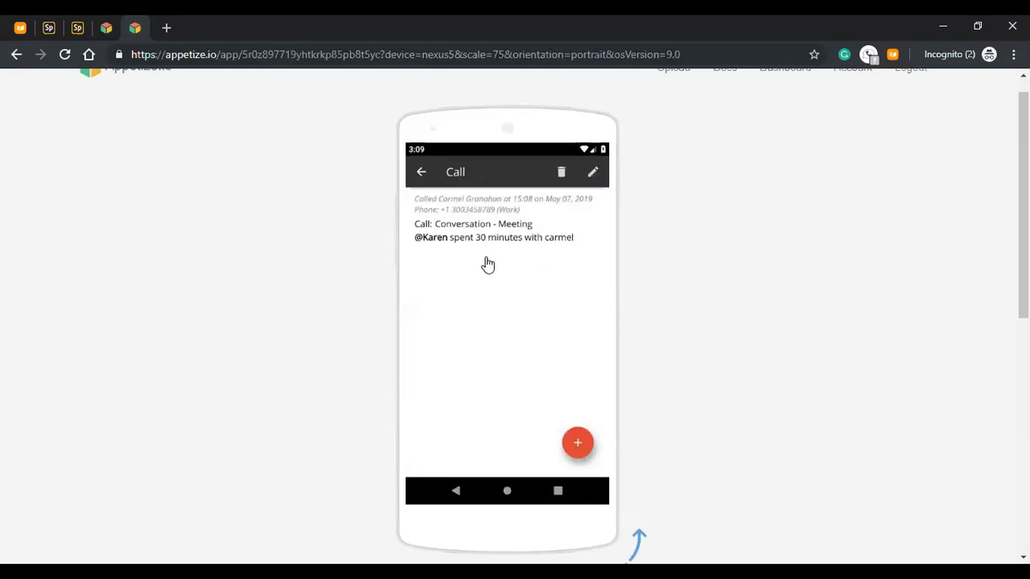
{"action": "left_click", "coordinate": [423, 175]}
{"action": "left_click", "coordinate": [578, 445]}
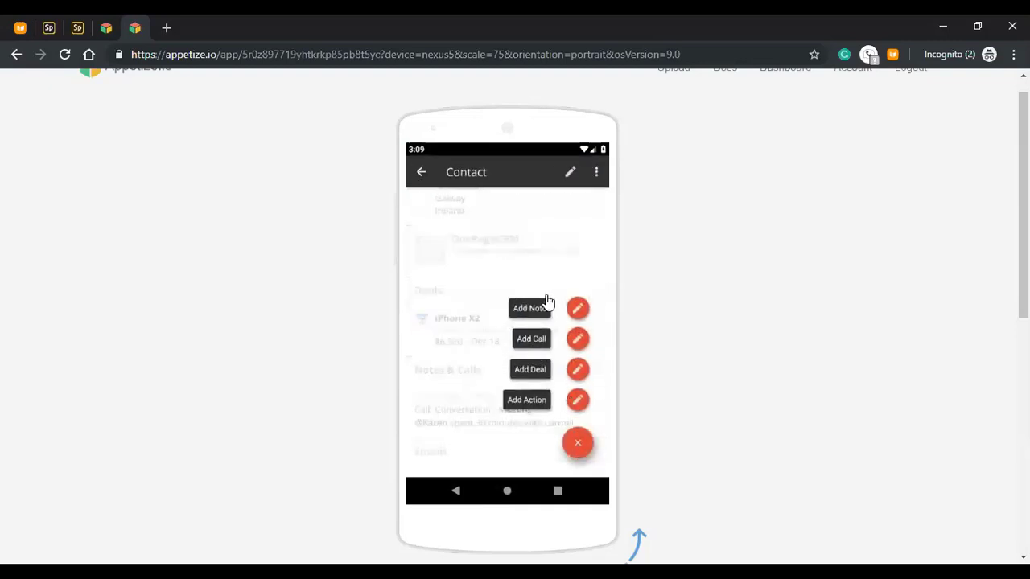
- Start a blank Add Note form for the contact
{"action": "left_click", "coordinate": [578, 309]}
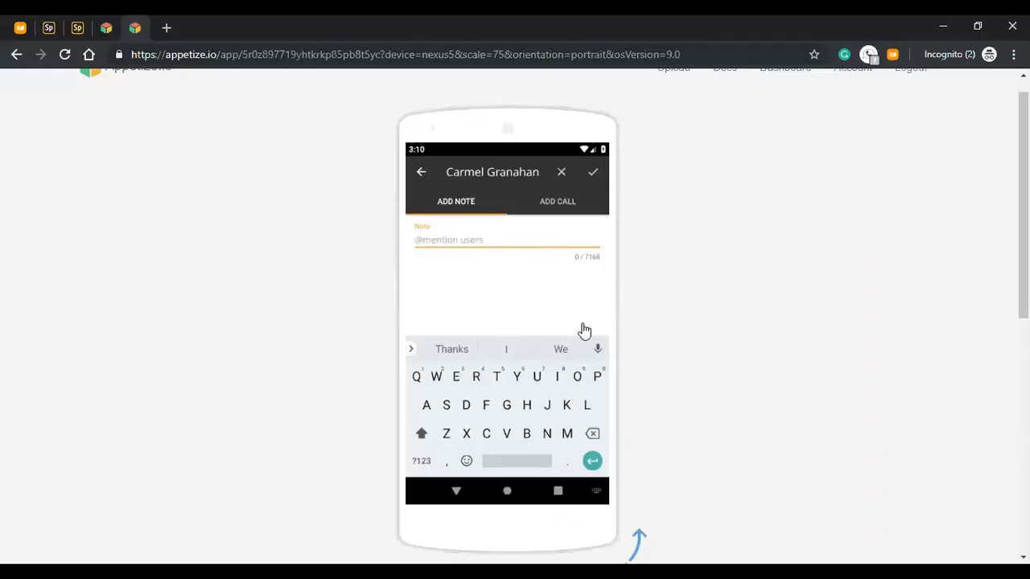
- Discard the empty note and return to the refreshed Stream list
{"action": "left_click", "coordinate": [421, 175]}
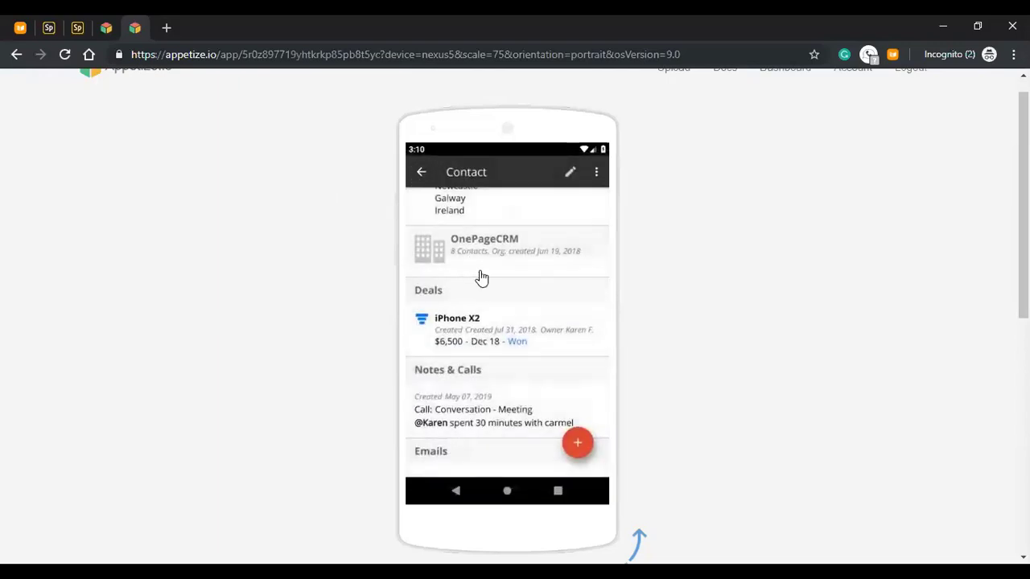
{"action": "left_click_drag", "start_coordinate": [542, 289], "coordinate": [547, 437]}
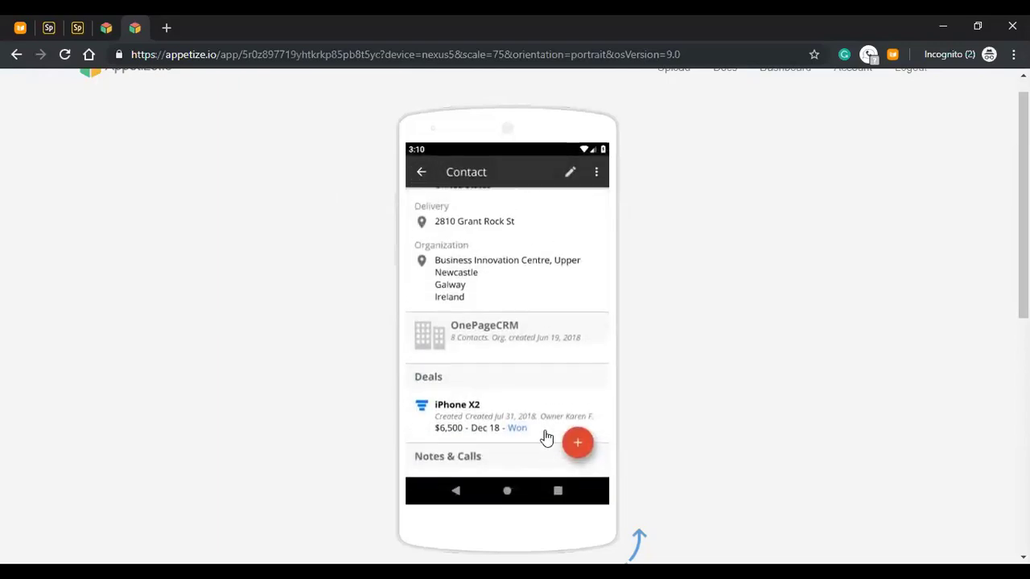
{"action": "left_click_drag", "start_coordinate": [554, 275], "coordinate": [559, 352]}
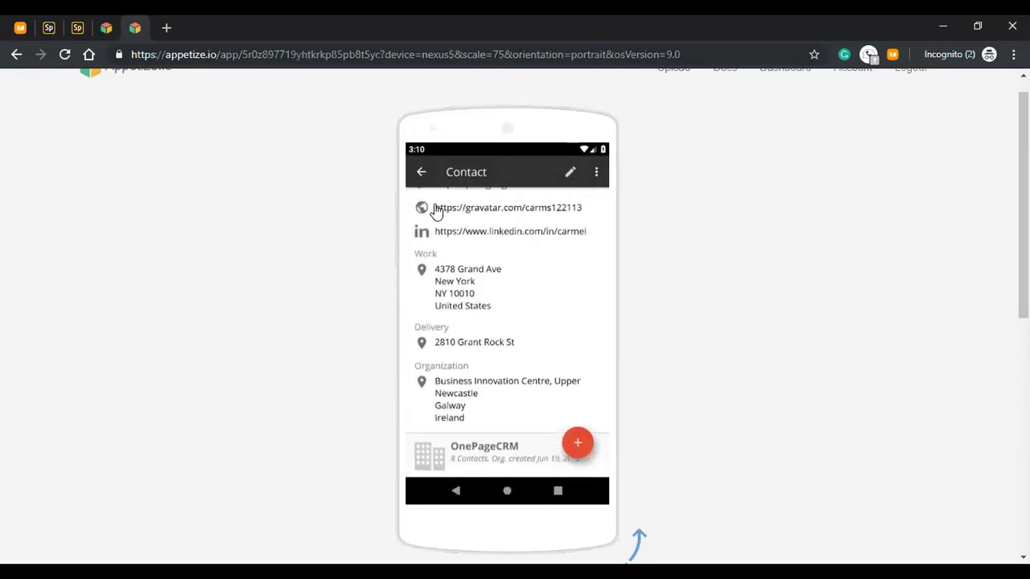
{"action": "left_click", "coordinate": [421, 176]}
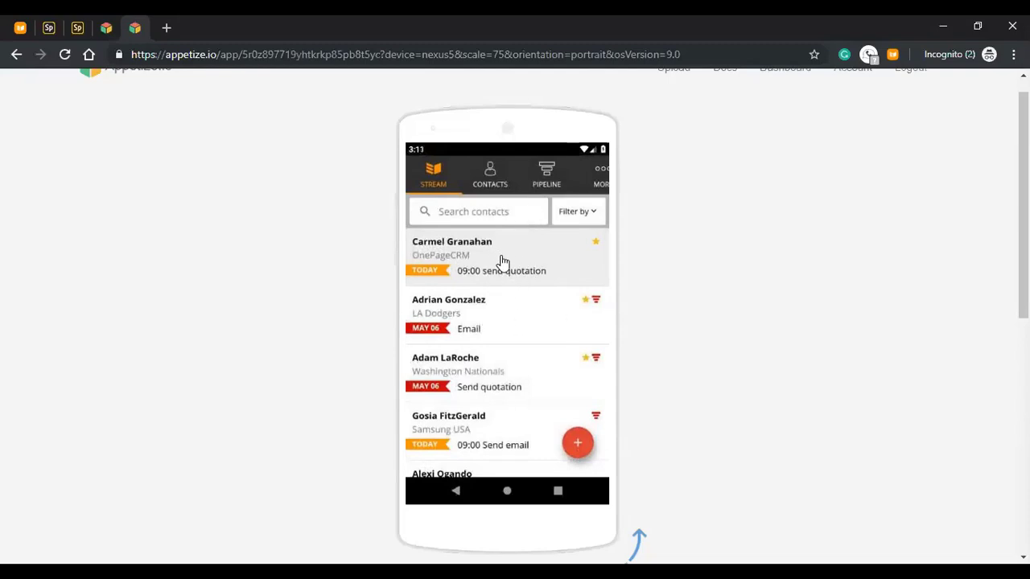
{"action": "left_click_drag", "start_coordinate": [506, 266], "coordinate": [504, 475]}
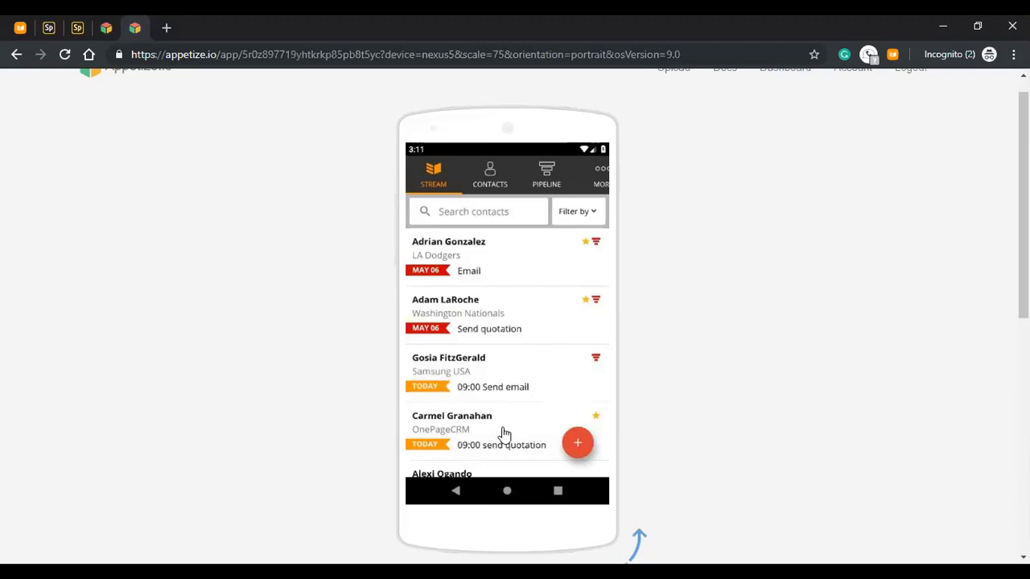
- Open the send-quotation contact and start a new deal named 'seo training'
{"action": "left_click", "coordinate": [481, 433]}
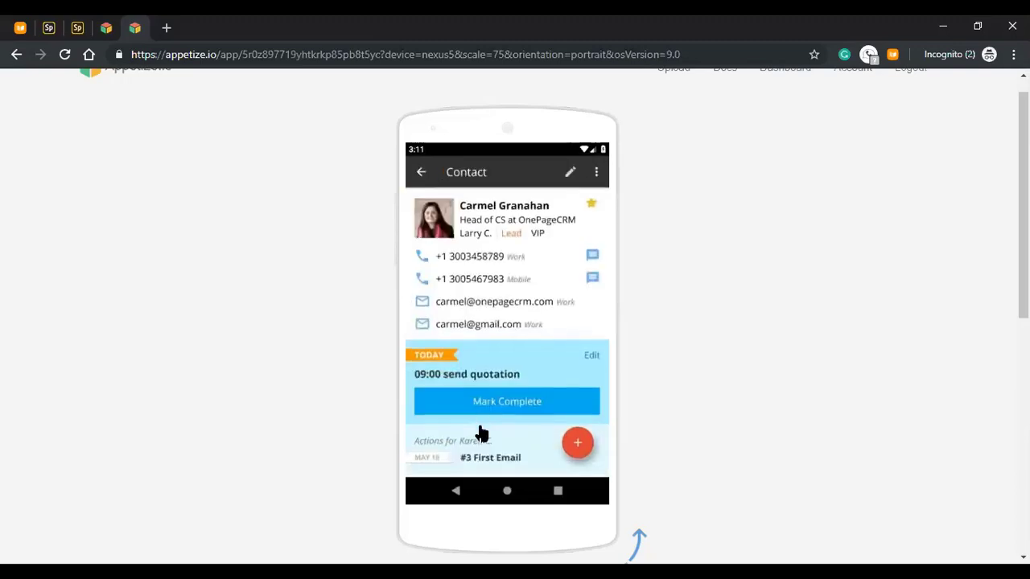
{"action": "left_click", "coordinate": [577, 444]}
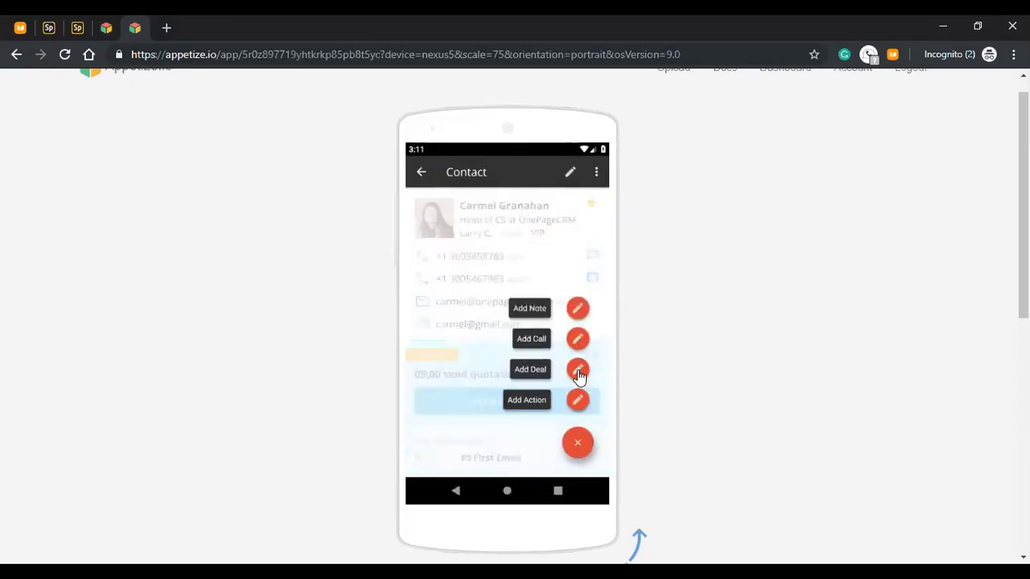
{"action": "left_click", "coordinate": [578, 372]}
{"action": "type", "text": "se"}
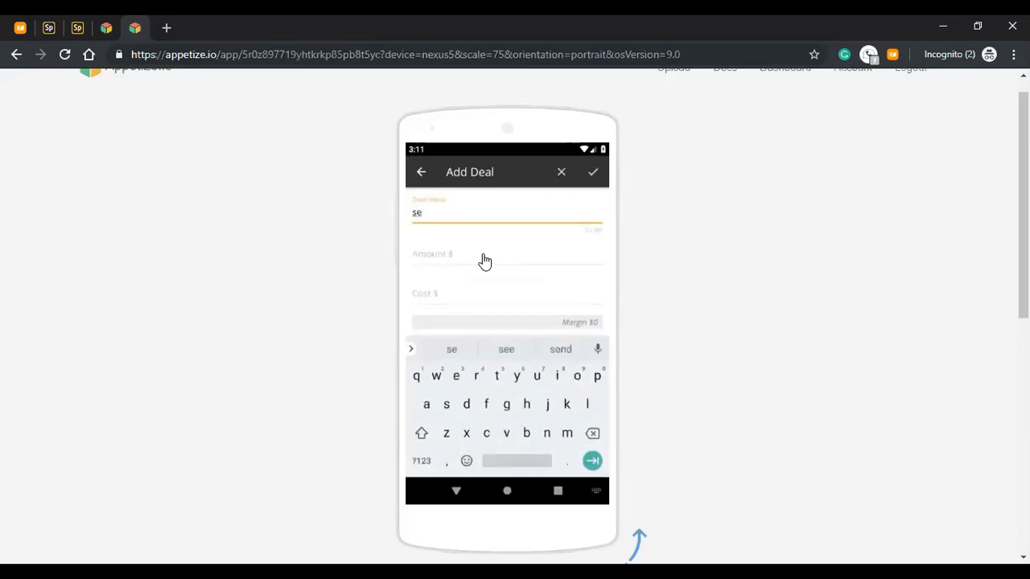
{"action": "type", "text": "o tra"}
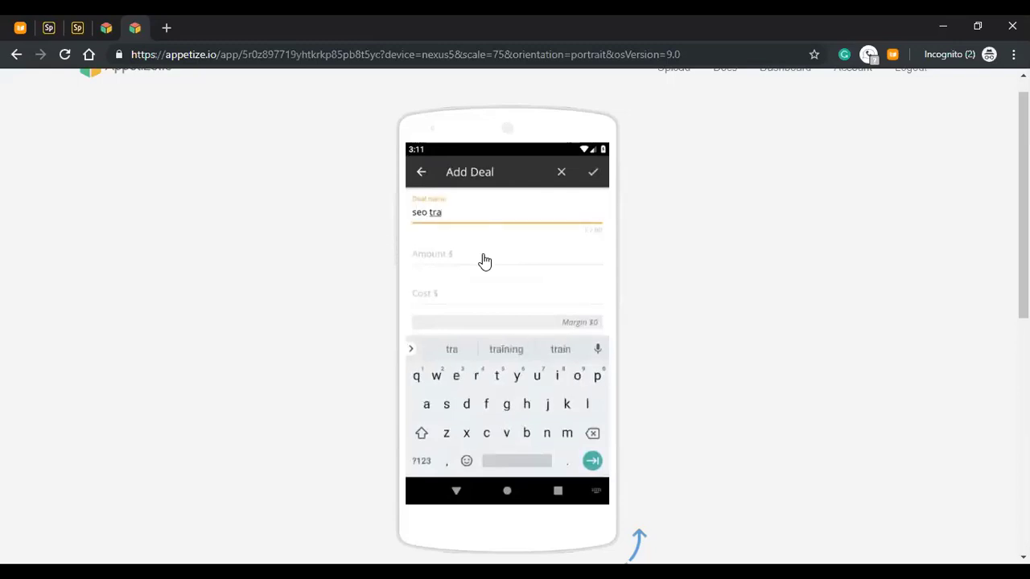
{"action": "type", "text": "ining"}
- Enter 50 as the deal amount and scroll through the deal form
{"action": "left_click", "coordinate": [484, 260]}
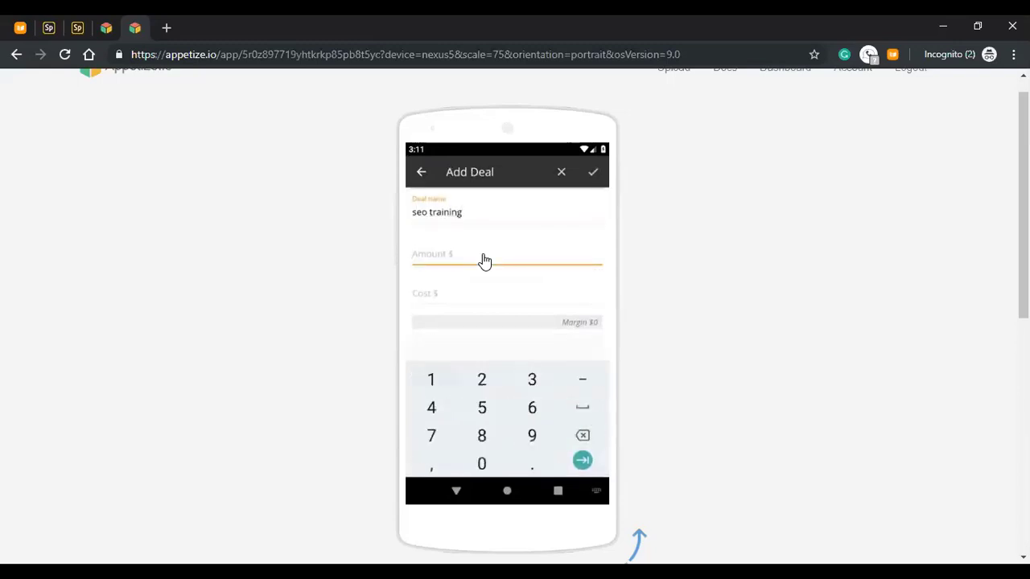
{"action": "type", "text": "500"}
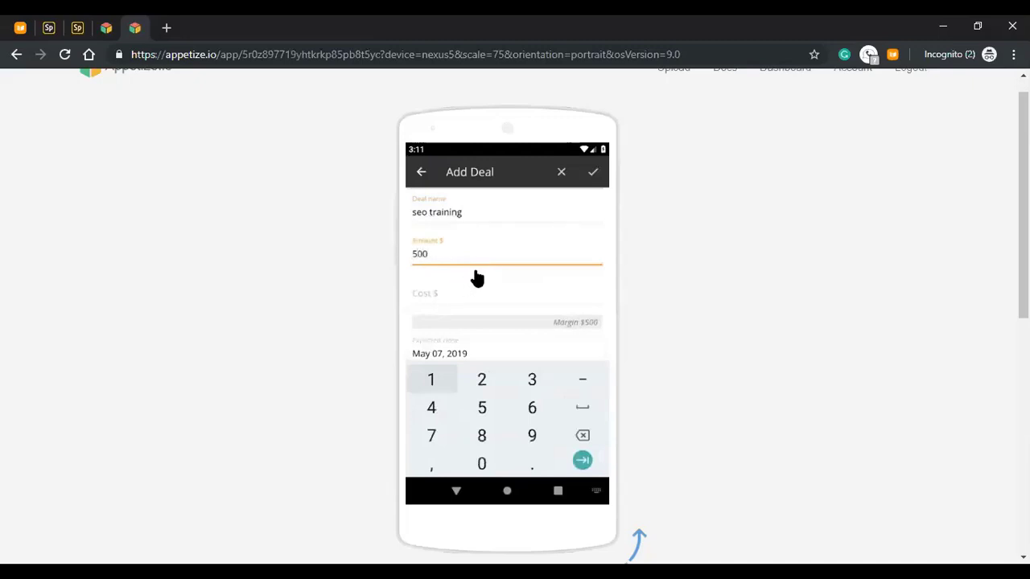
{"action": "scroll", "coordinate": [491, 317], "scroll_direction": "up", "scroll_amount": 2}
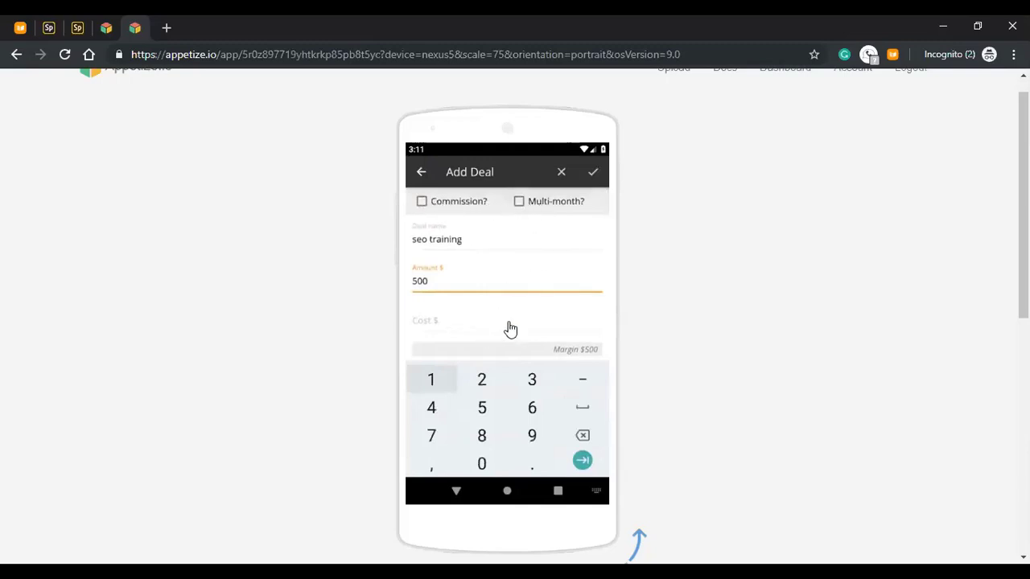
{"action": "scroll", "coordinate": [512, 290], "scroll_direction": "down", "scroll_amount": 2}
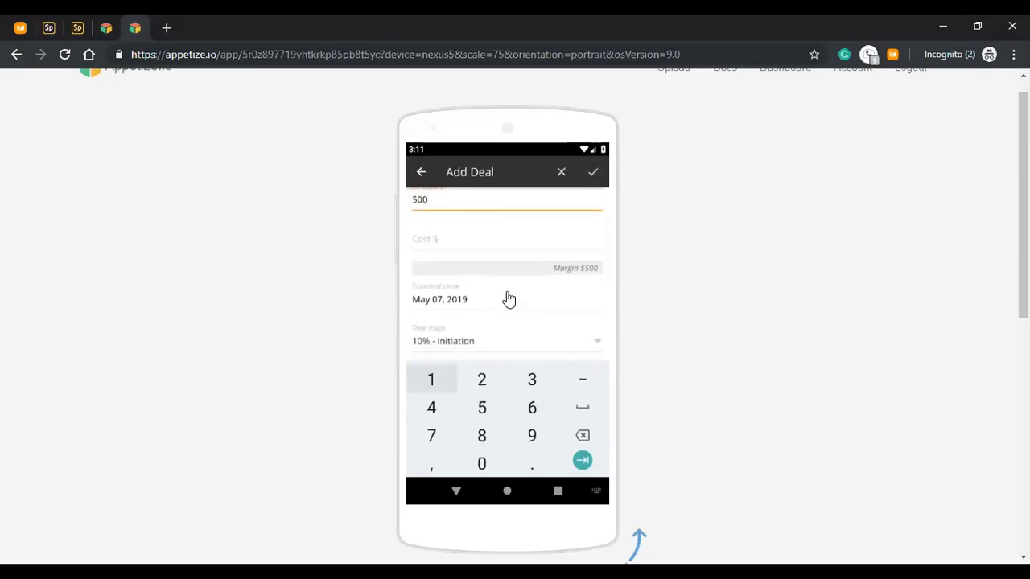
{"action": "scroll", "coordinate": [508, 296], "scroll_direction": "down", "scroll_amount": 2}
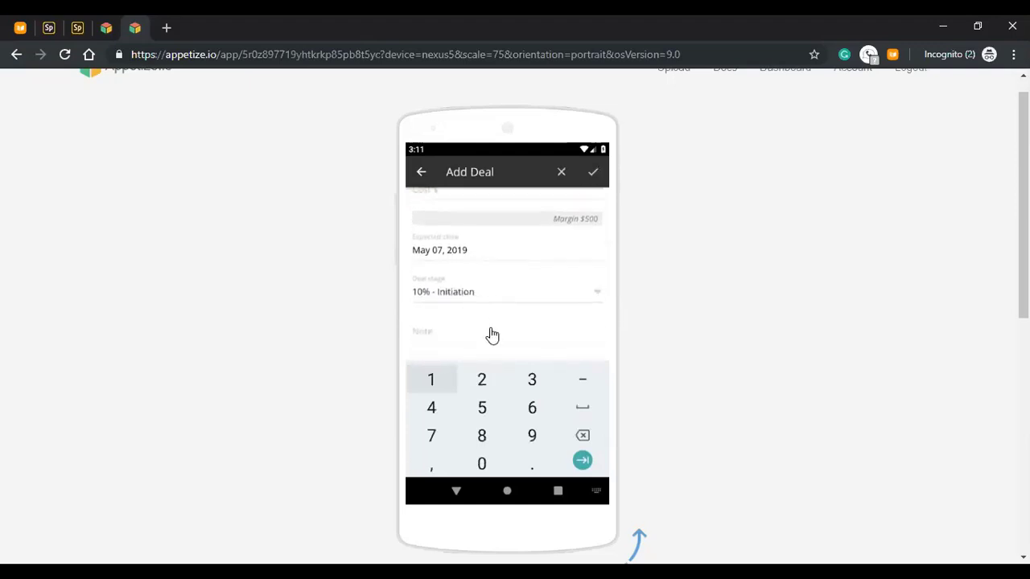
{"action": "scroll", "coordinate": [491, 285], "scroll_direction": "down", "scroll_amount": 2}
{"action": "scroll", "coordinate": [487, 302], "scroll_direction": "down", "scroll_amount": 1}
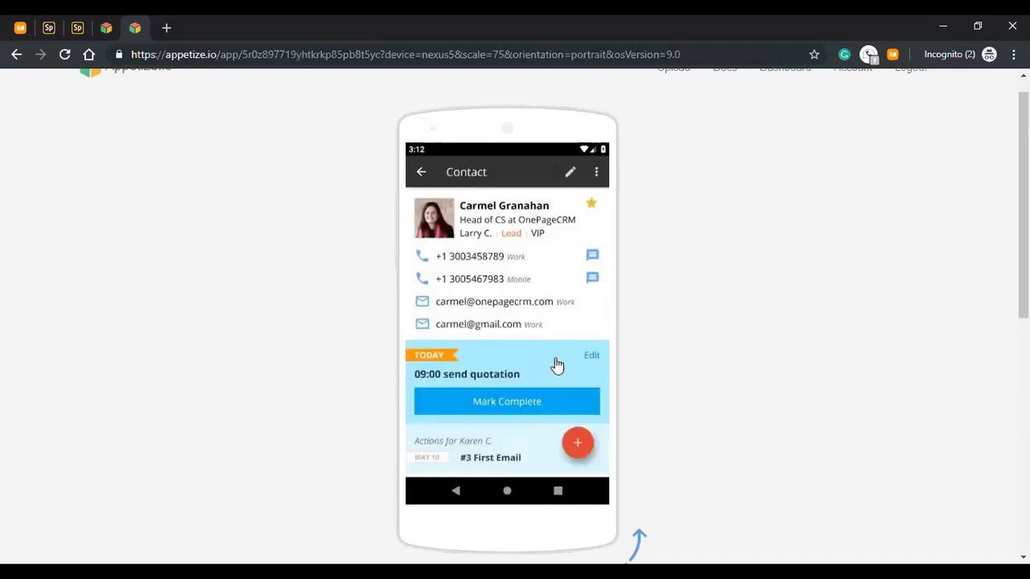
{"action": "scroll", "coordinate": [554, 363], "scroll_direction": "down", "scroll_amount": 2}
{"action": "scroll", "coordinate": [551, 301], "scroll_direction": "down", "scroll_amount": 5}
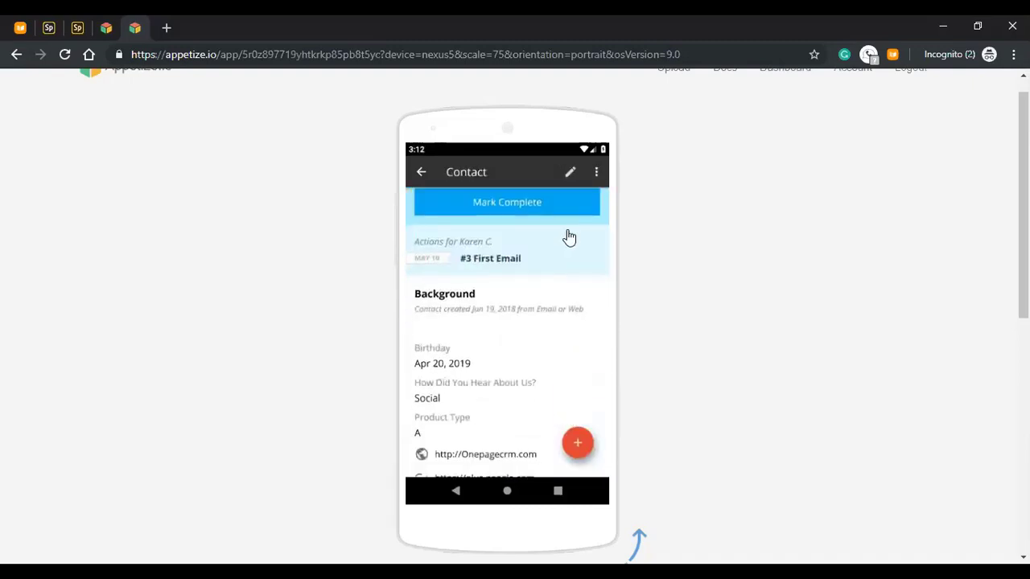
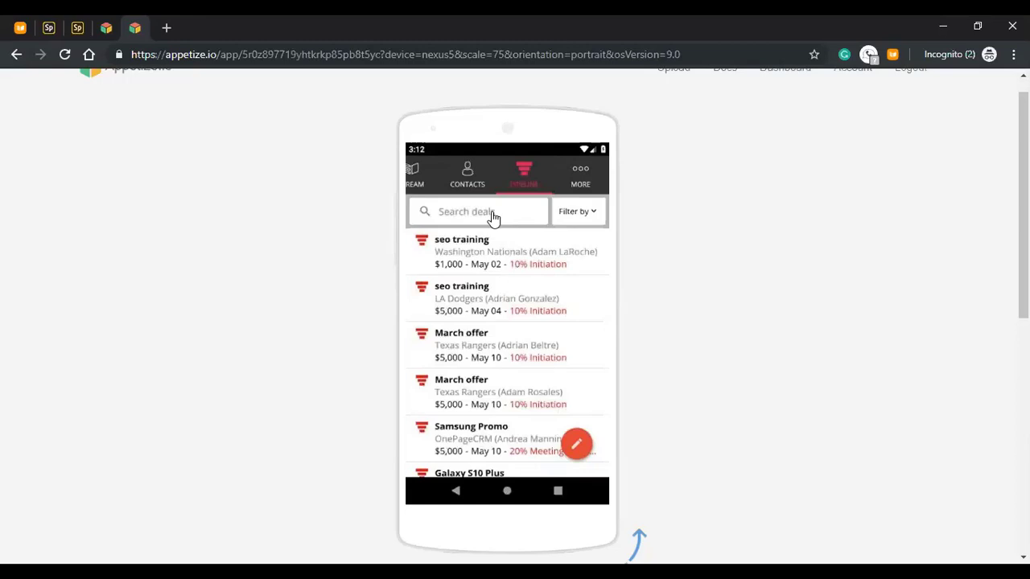
{"action": "left_click", "coordinate": [492, 216]}
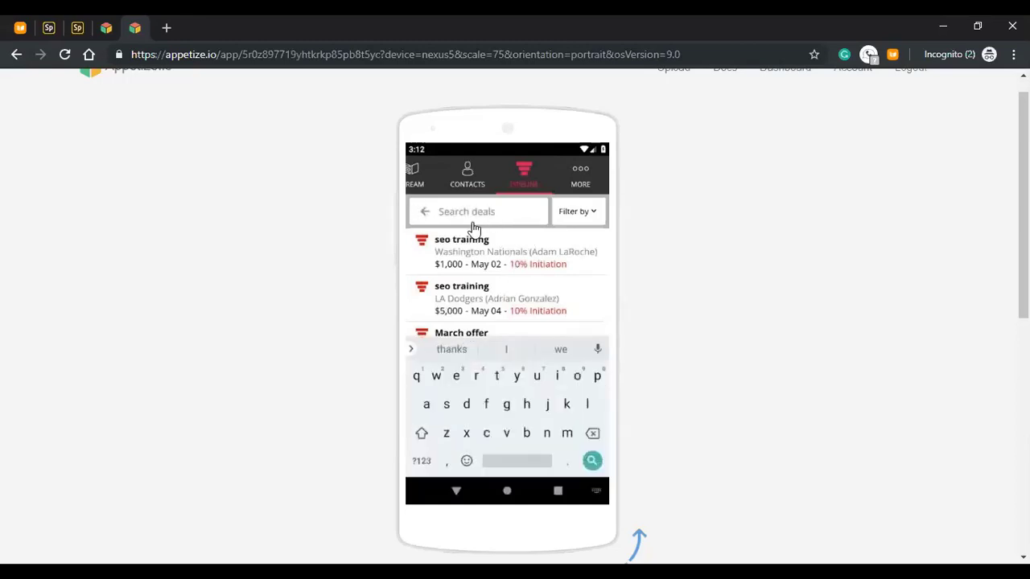
{"action": "type", "text": "seo"}
{"action": "key", "text": "Return"}
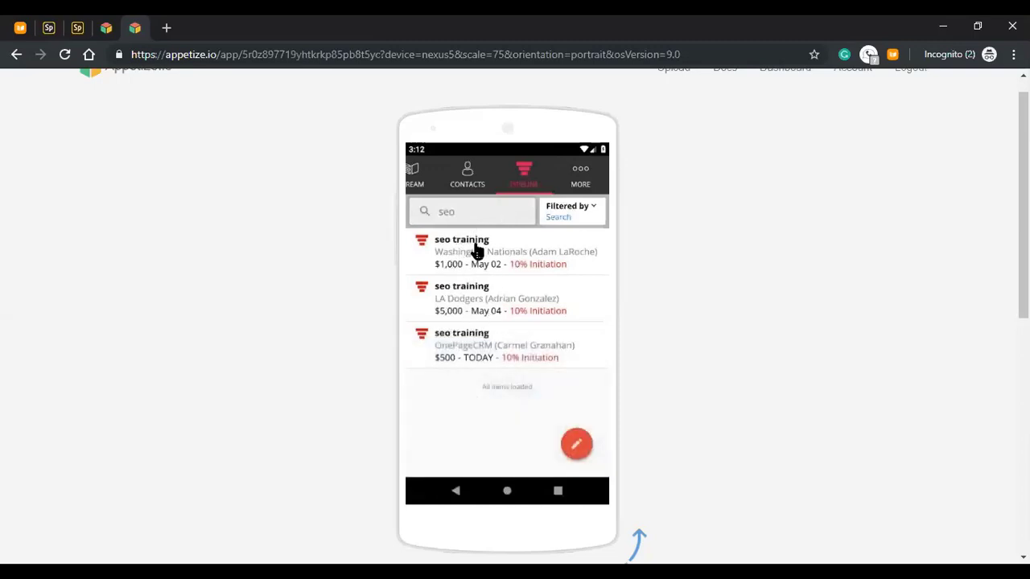
{"action": "left_click", "coordinate": [482, 219]}
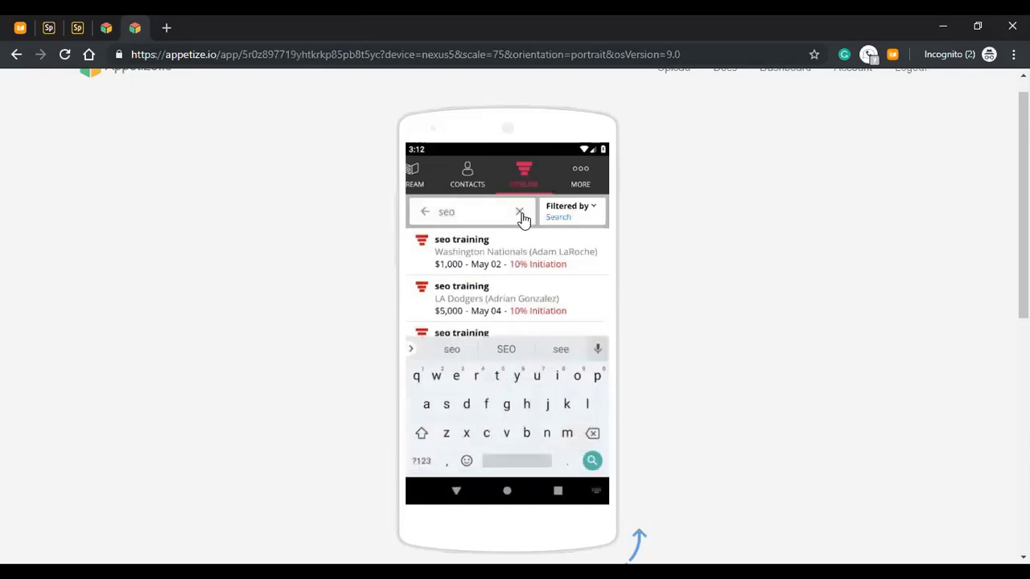
{"action": "left_click", "coordinate": [521, 214]}
{"action": "left_click", "coordinate": [420, 214]}
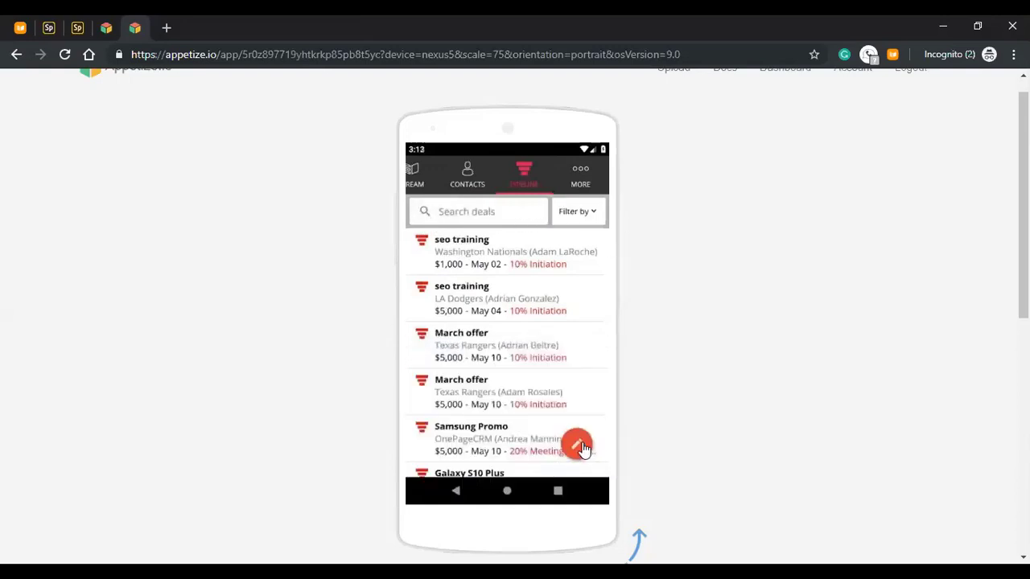
- Push the $1,000 seo training deal's expected close date to May 16, 2019 and save it
{"action": "left_click", "coordinate": [579, 447]}
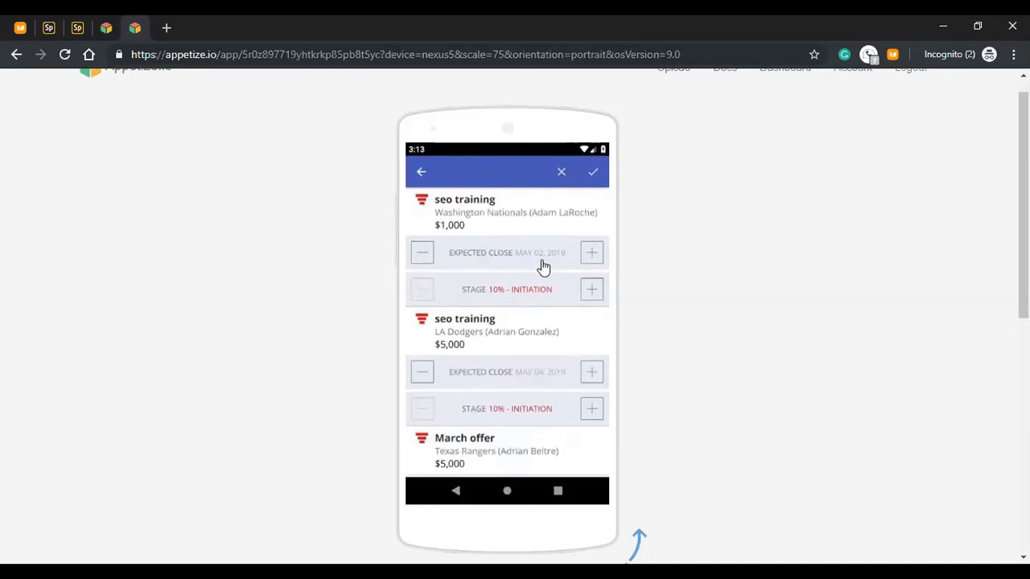
{"action": "left_click", "coordinate": [593, 255]}
{"action": "left_click", "coordinate": [594, 175]}
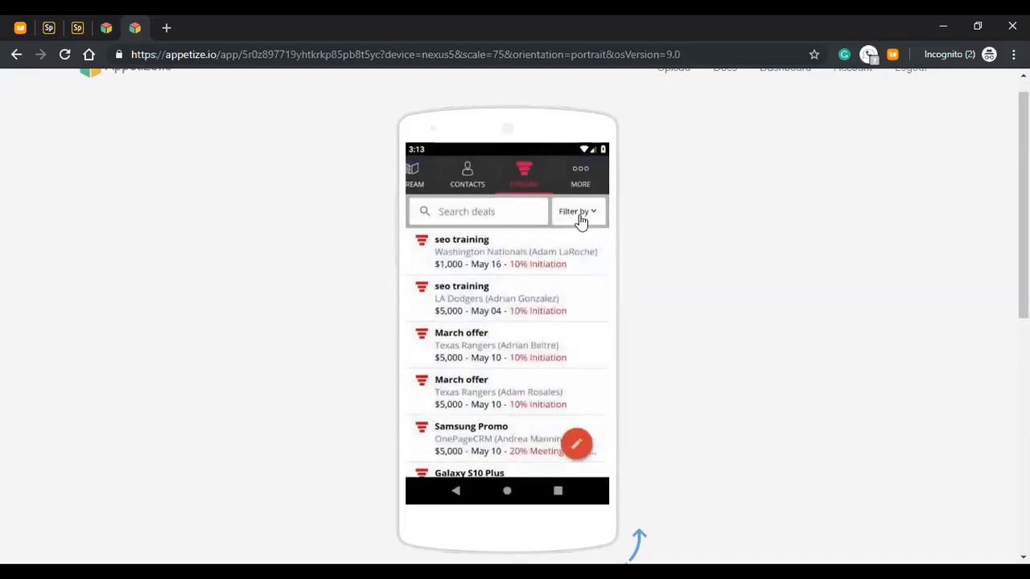
{"action": "left_click", "coordinate": [579, 212]}
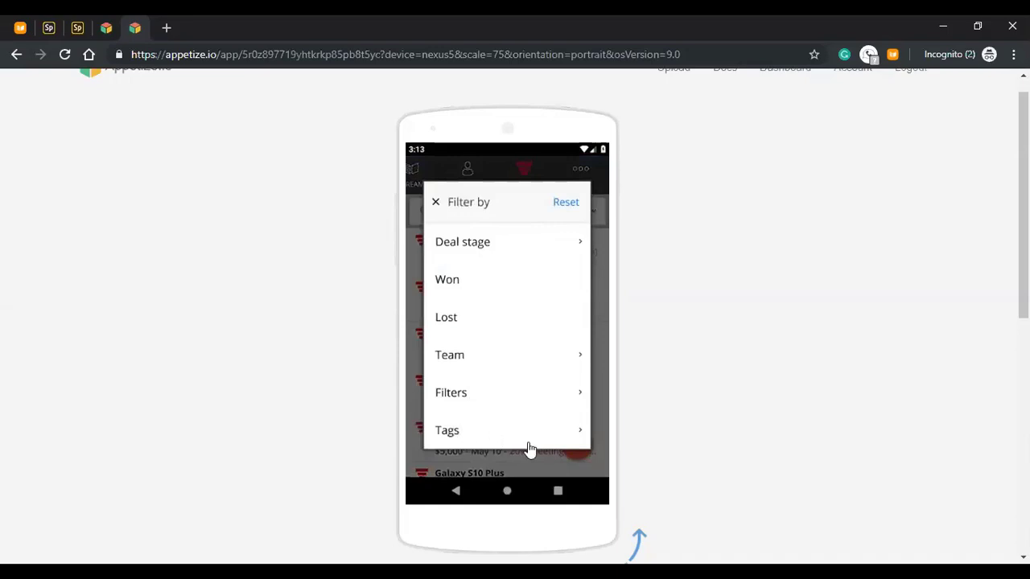
{"action": "left_click", "coordinate": [436, 205]}
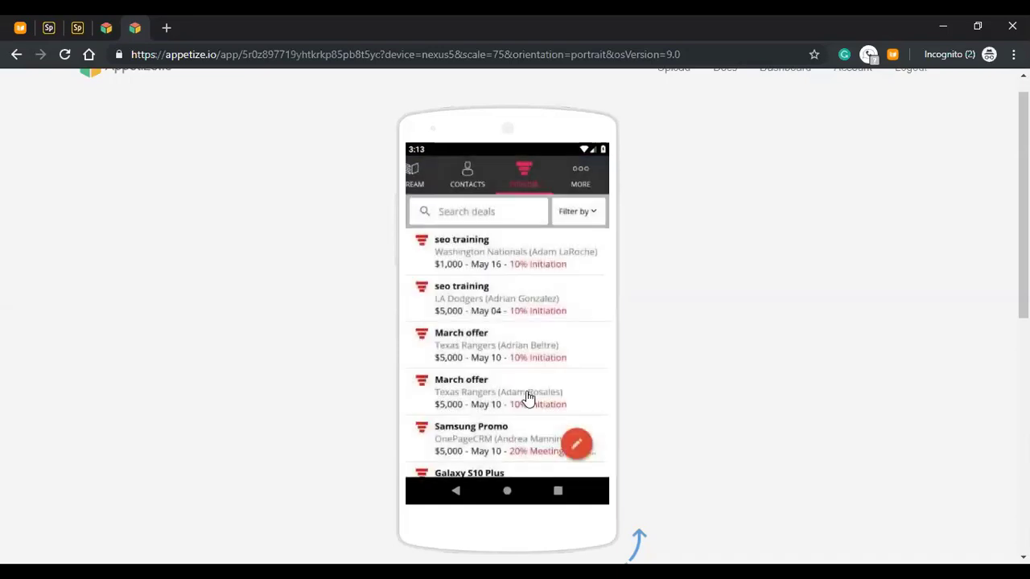
{"action": "left_click", "coordinate": [502, 256]}
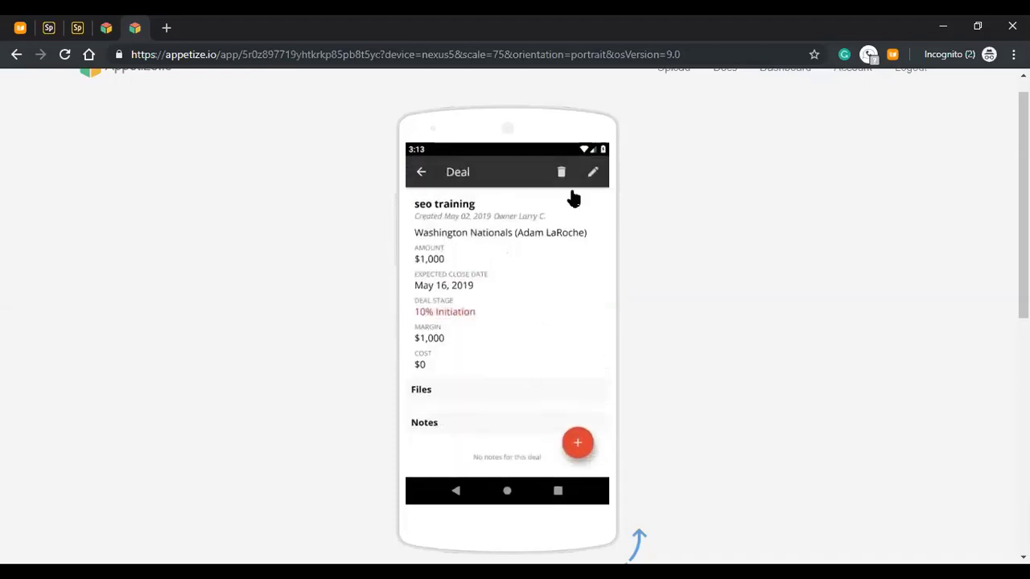
{"action": "left_click", "coordinate": [577, 445]}
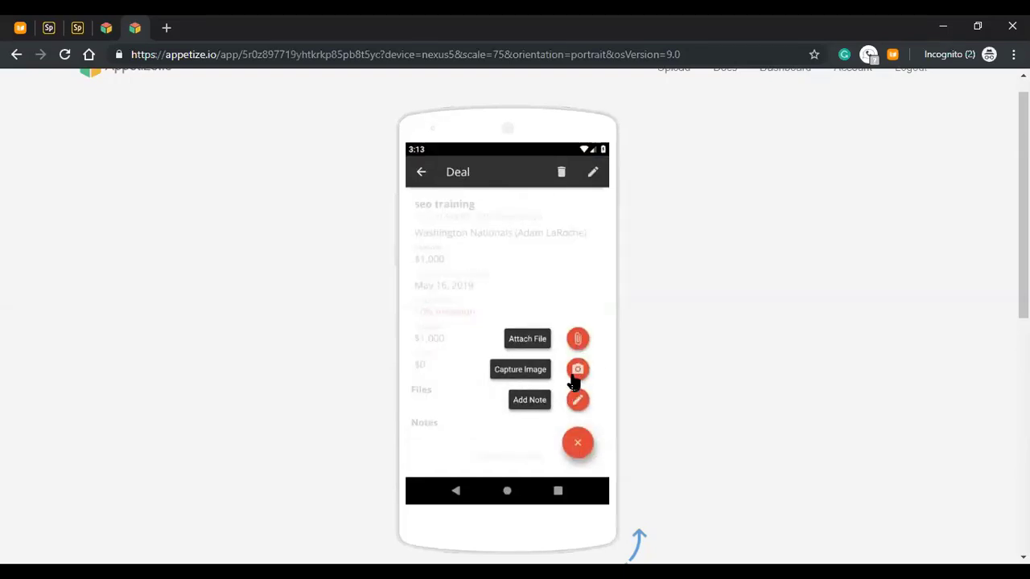
{"action": "left_click", "coordinate": [537, 303]}
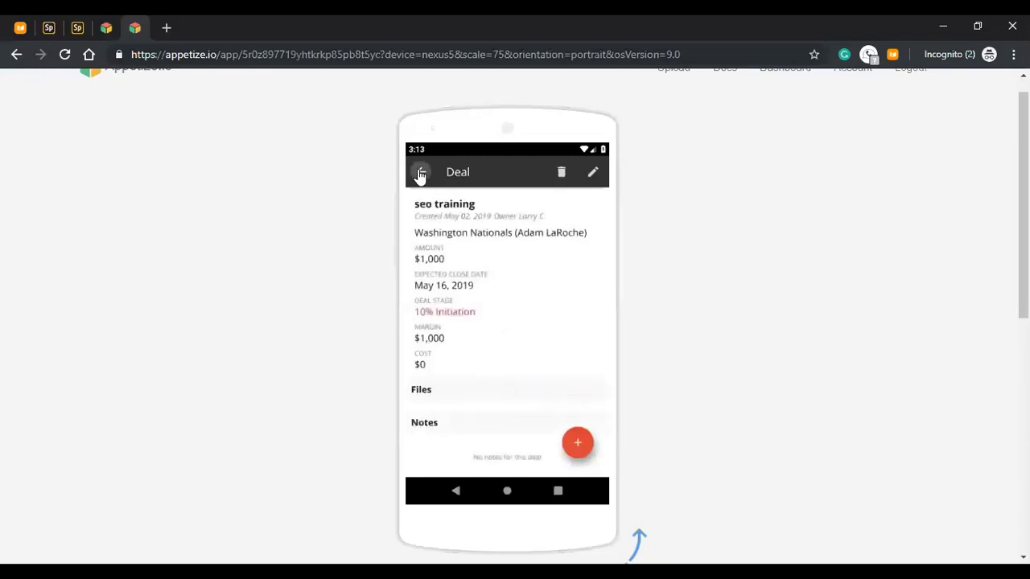
{"action": "left_click", "coordinate": [420, 174]}
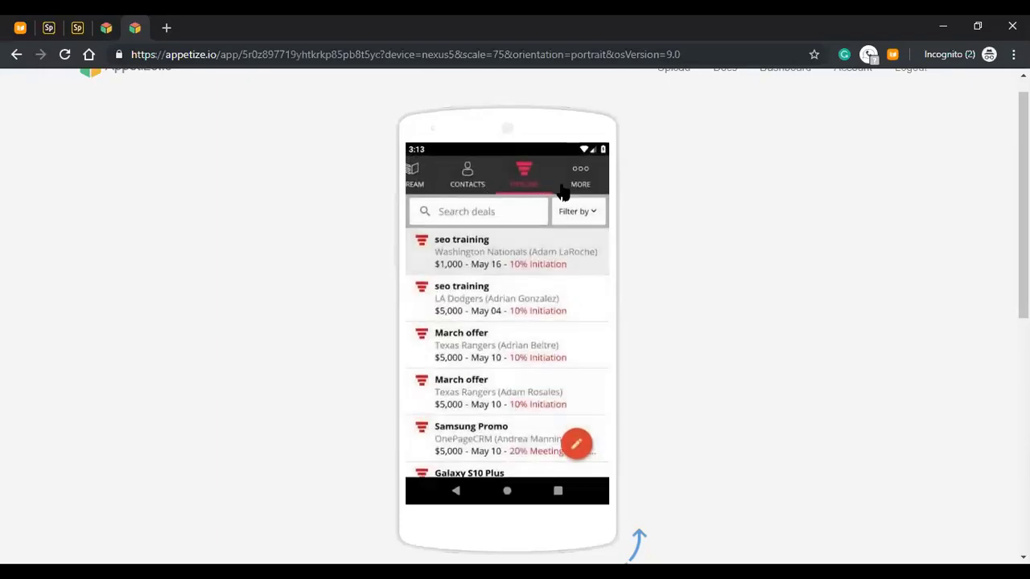
{"action": "left_click_drag", "start_coordinate": [563, 191], "coordinate": [582, 190]}
- From the Stream list, start adding a new contact manually
{"action": "left_click", "coordinate": [433, 176]}
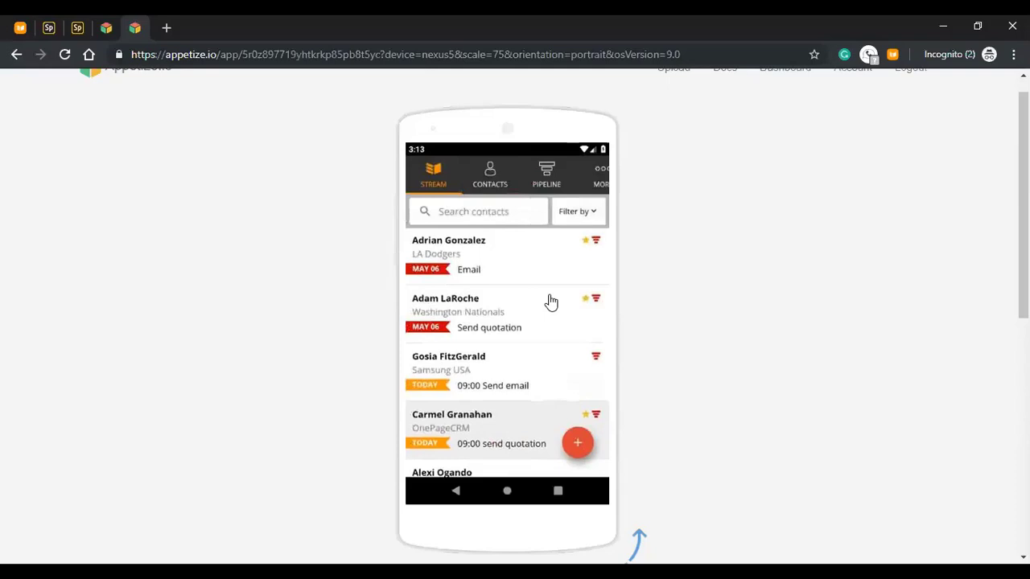
{"action": "left_click", "coordinate": [581, 434]}
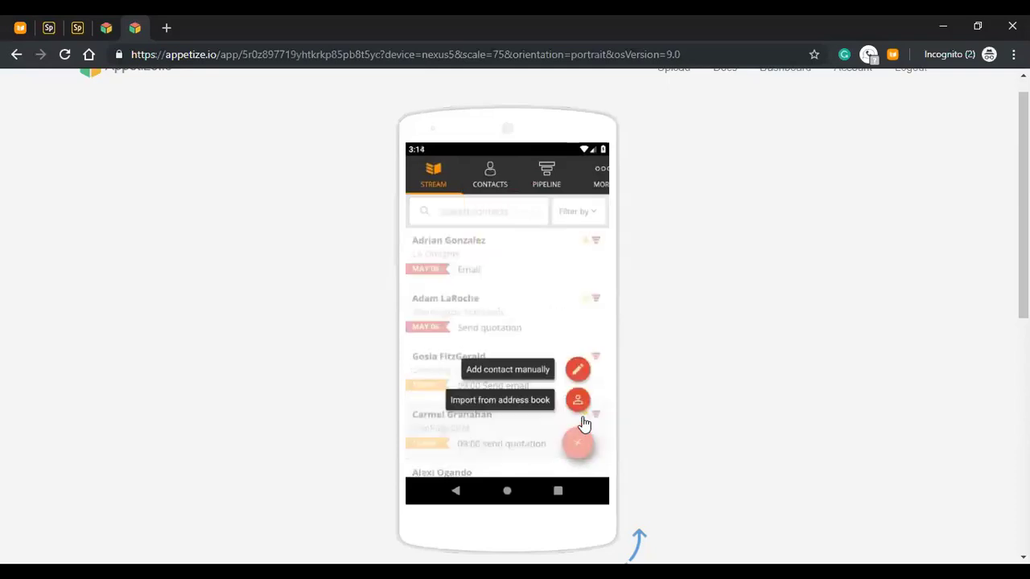
{"action": "left_click", "coordinate": [578, 371]}
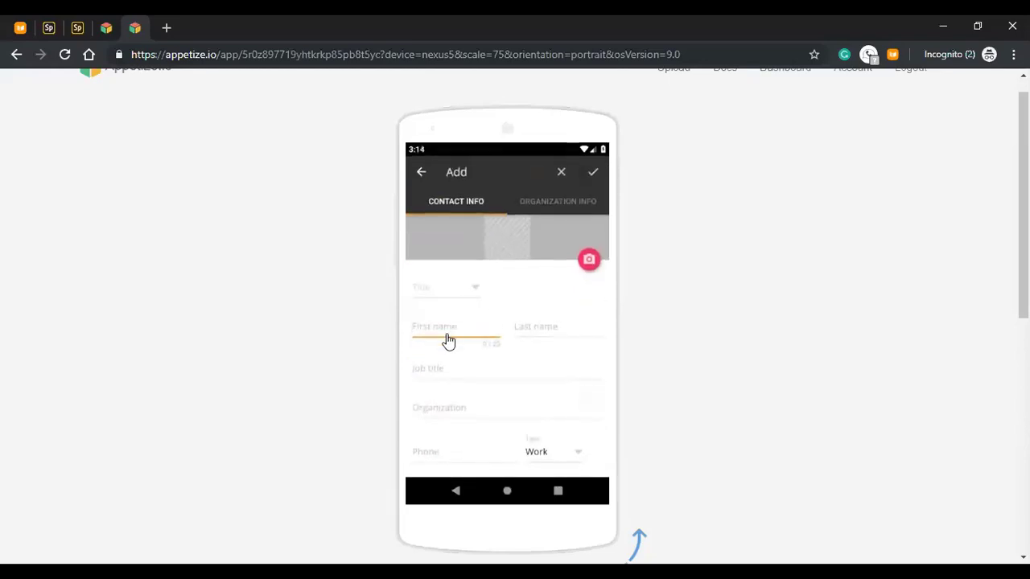
- Enter the contact's first and last name and organization OnePageCRM, then view its Organization Info
{"action": "key", "text": "Tab"}
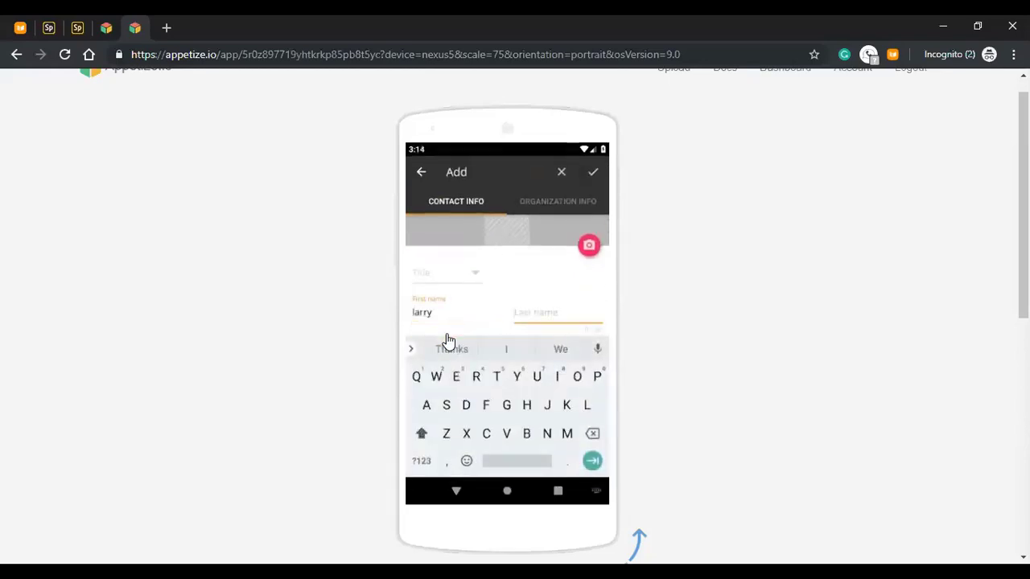
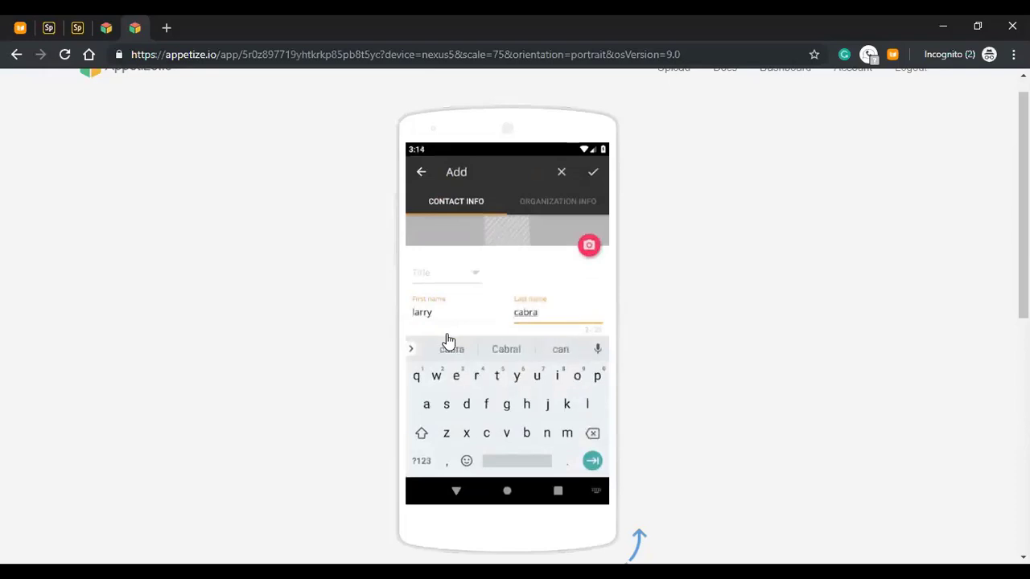
{"action": "key", "text": "Tab"}
{"action": "key", "text": "Tab"}
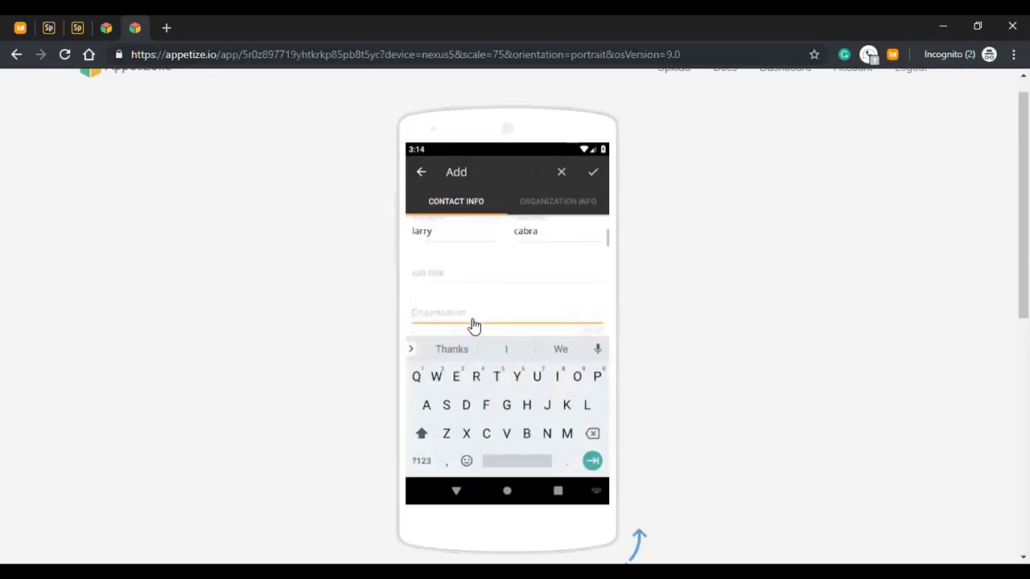
{"action": "type", "text": "oin"}
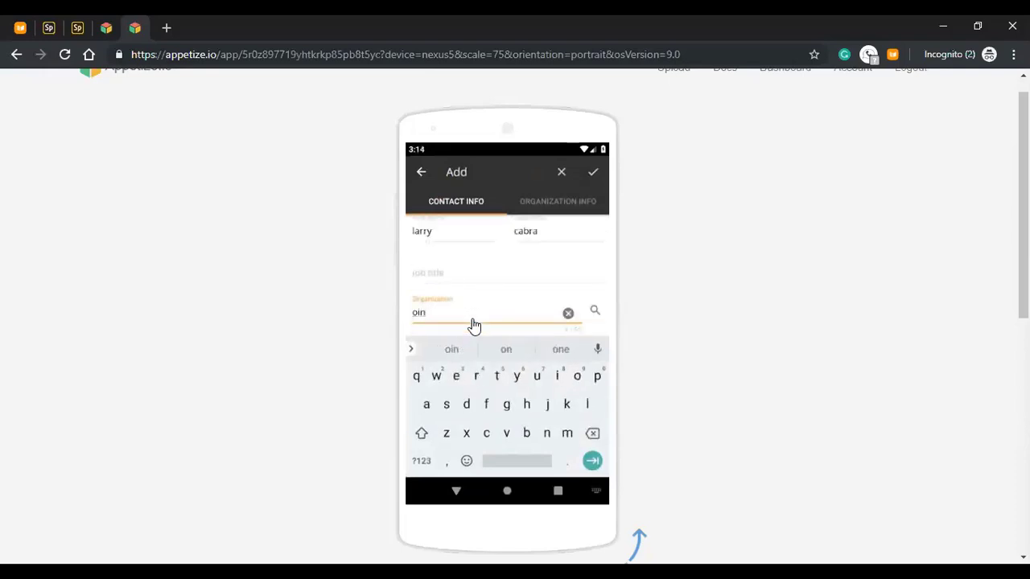
{"action": "type", "text": "eepagecrm"}
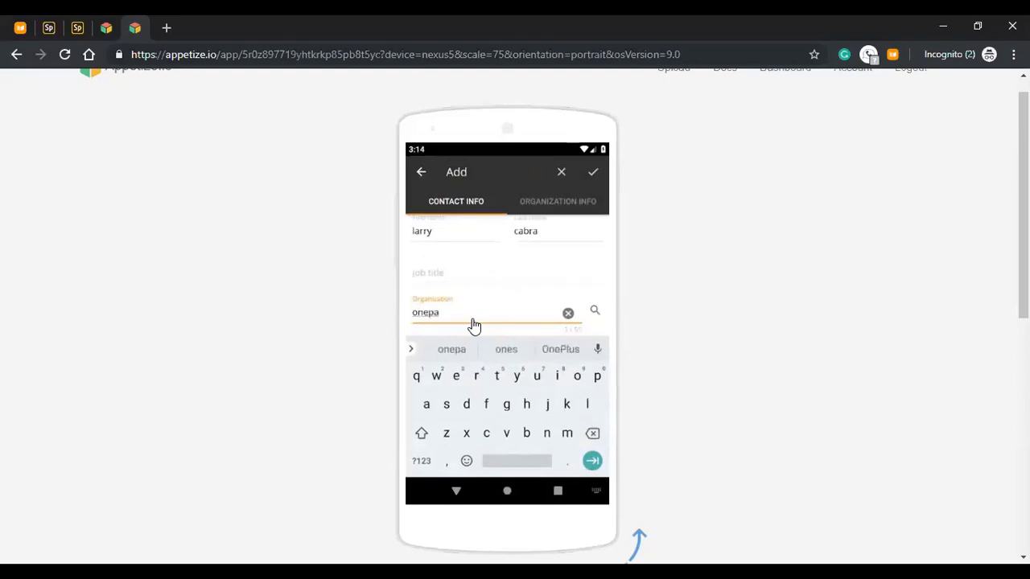
{"action": "left_click", "coordinate": [539, 205]}
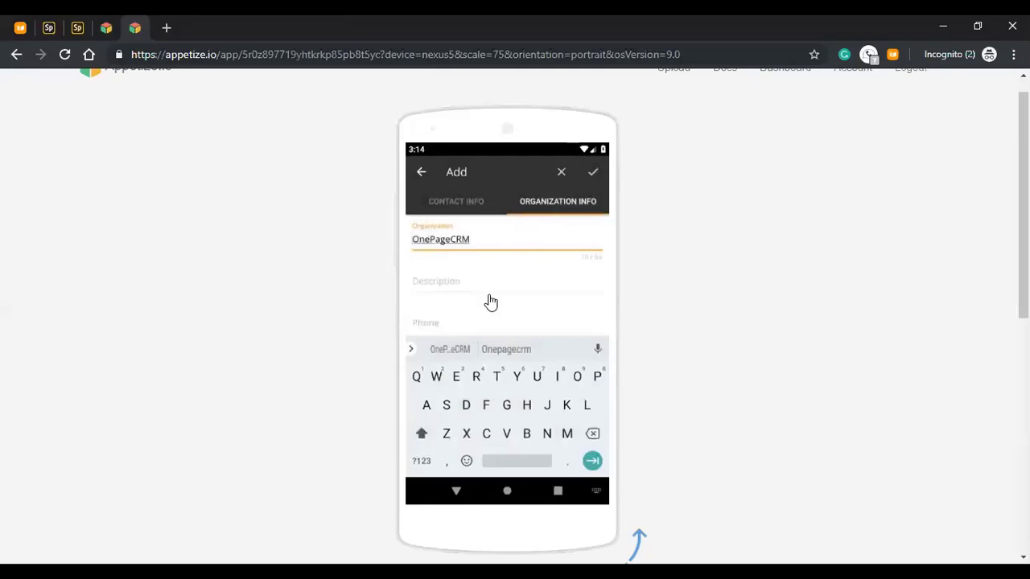
{"action": "left_click_drag", "start_coordinate": [491, 276], "coordinate": [526, 315]}
- Save the contact and add the next action 'follow up after tradeshow' due today
{"action": "left_click", "coordinate": [593, 171]}
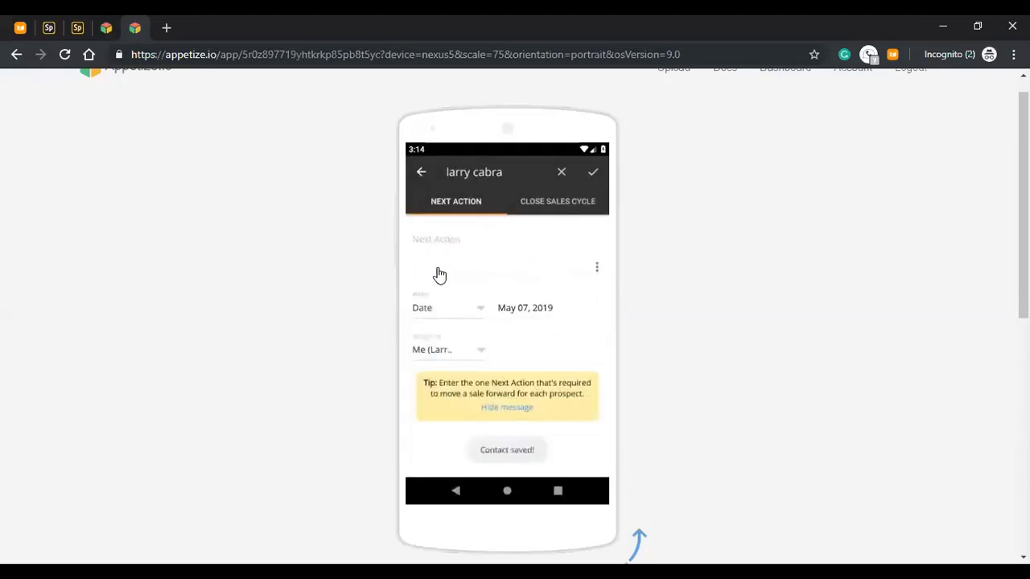
{"action": "left_click", "coordinate": [439, 275]}
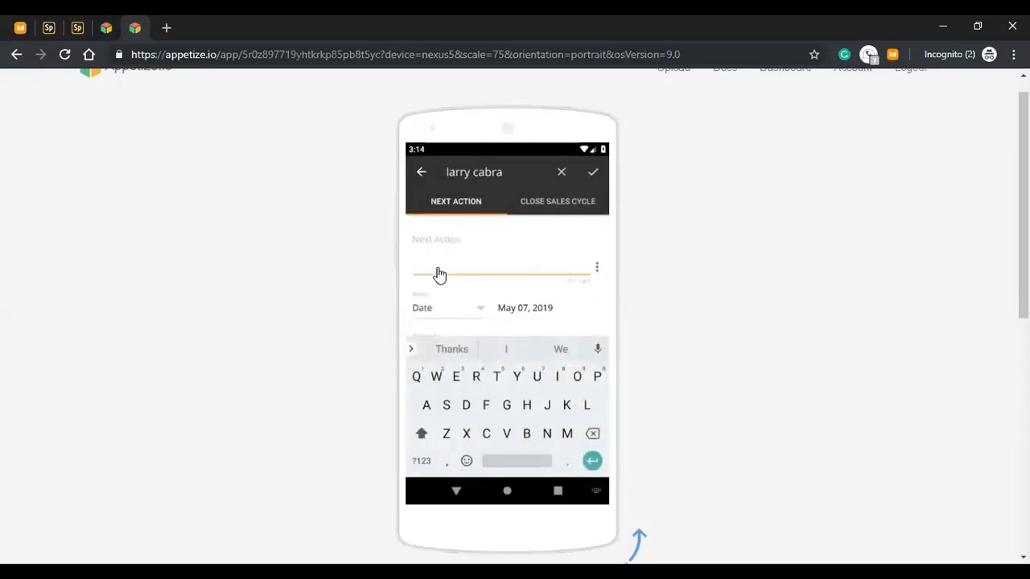
{"action": "type", "text": "follow u"}
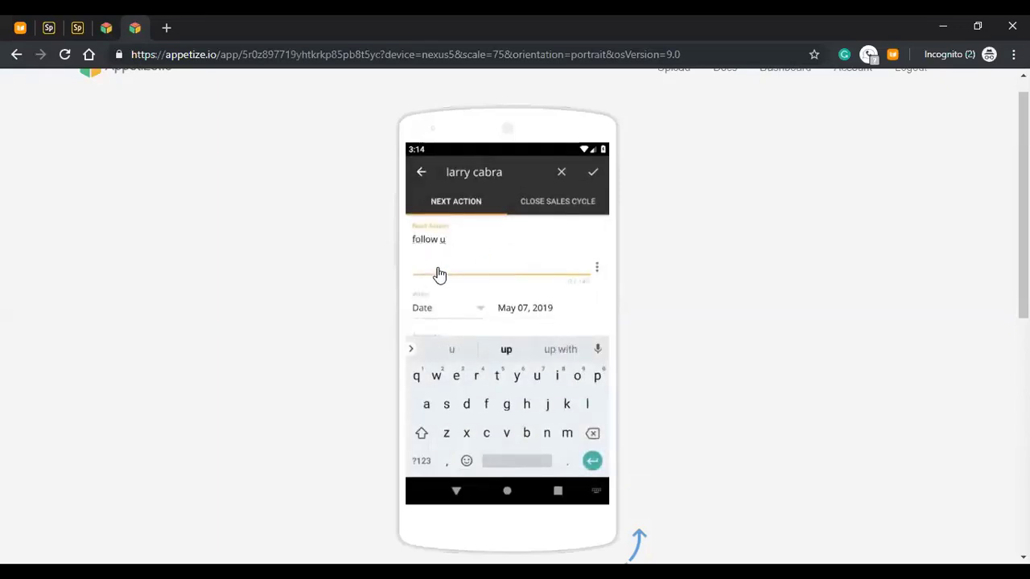
{"action": "type", "text": "p afte"}
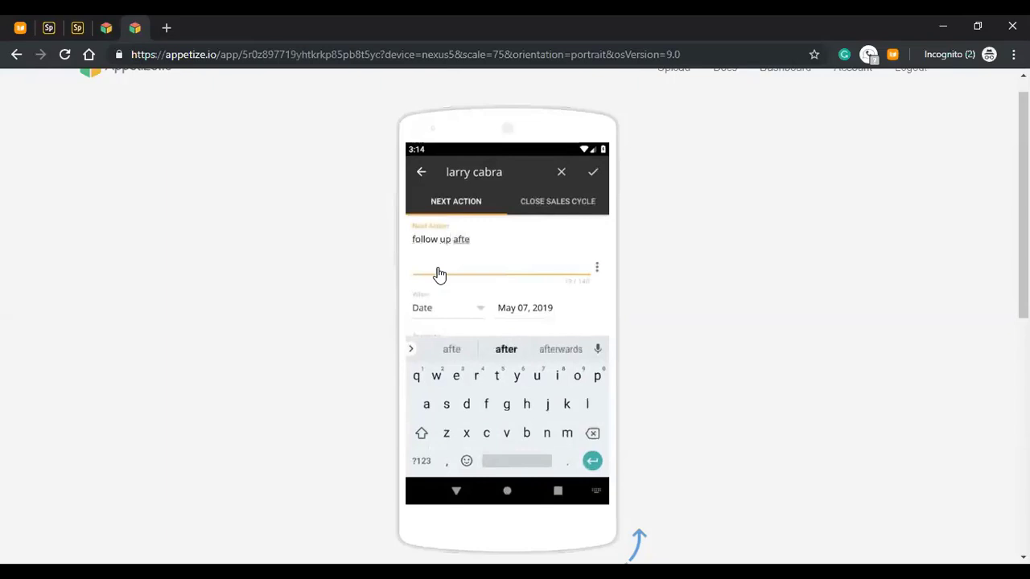
{"action": "type", "text": "r tradeshow"}
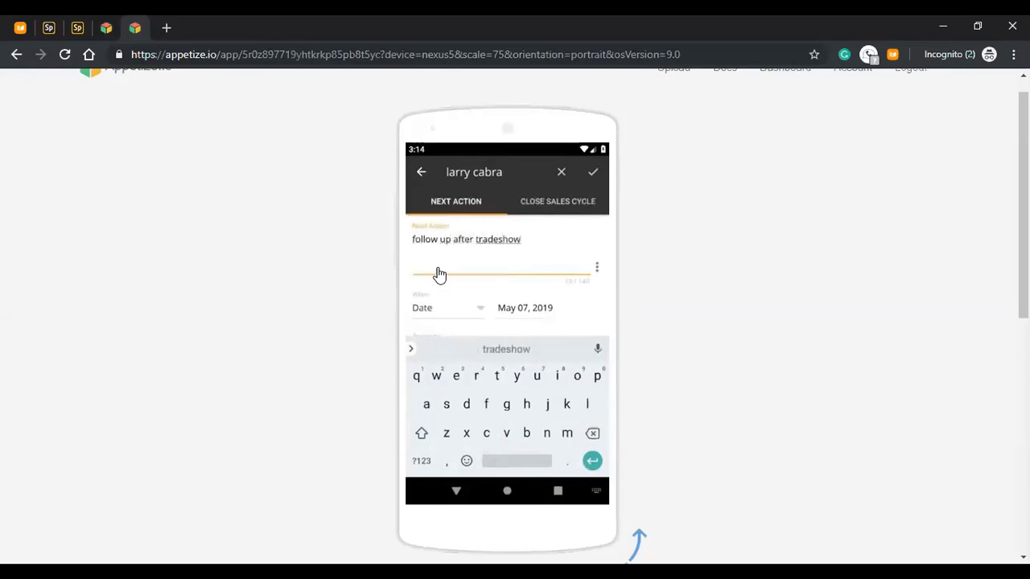
{"action": "left_click", "coordinate": [593, 176]}
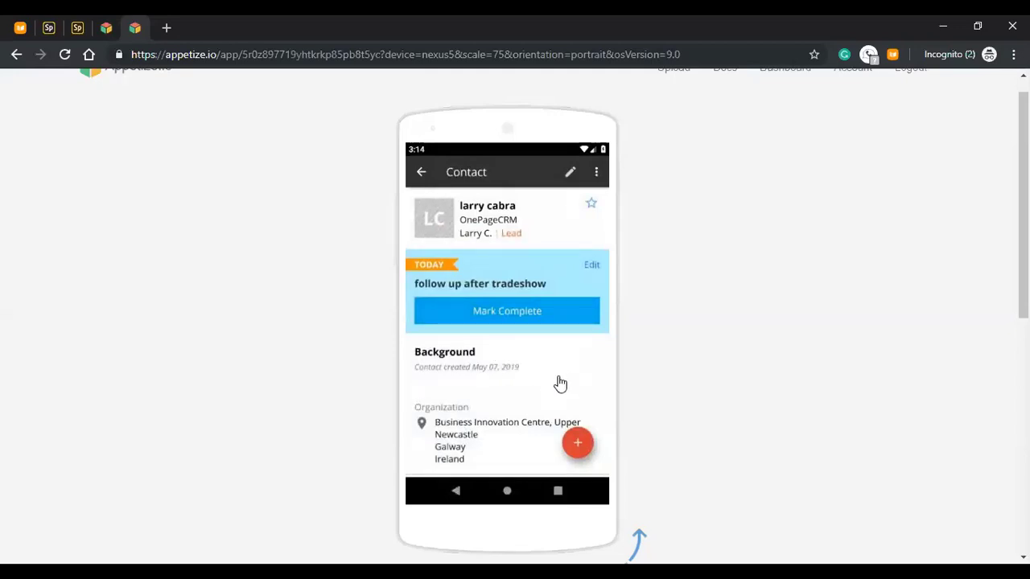
{"action": "left_click_drag", "start_coordinate": [504, 416], "coordinate": [510, 276]}
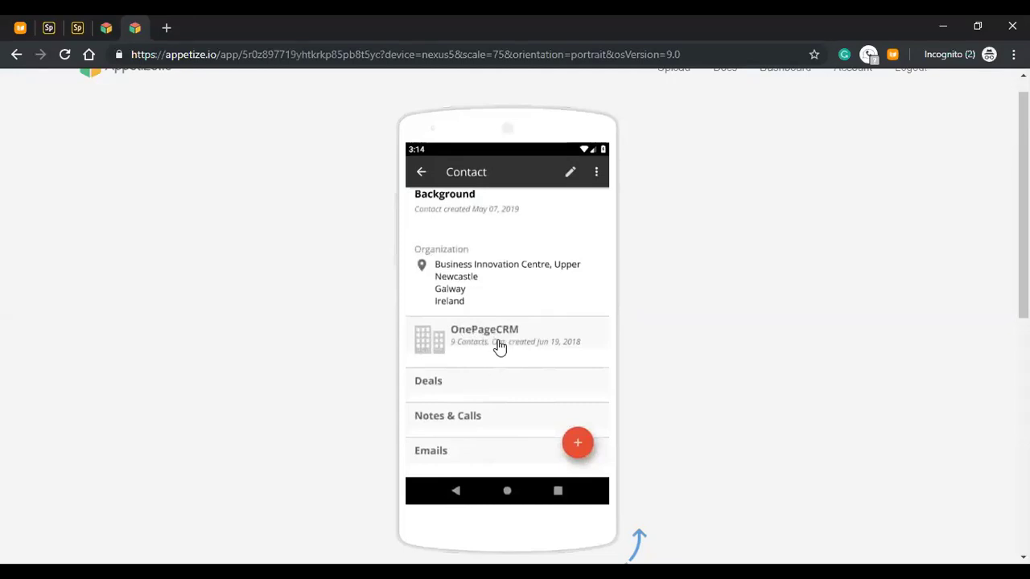
{"action": "left_click", "coordinate": [500, 346]}
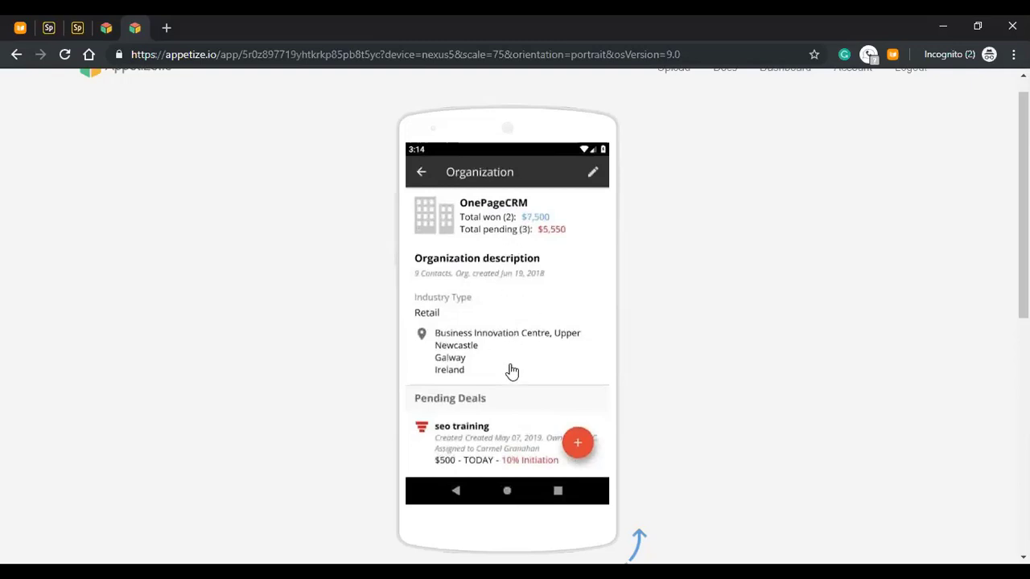
{"action": "left_click_drag", "start_coordinate": [510, 346], "coordinate": [538, 239]}
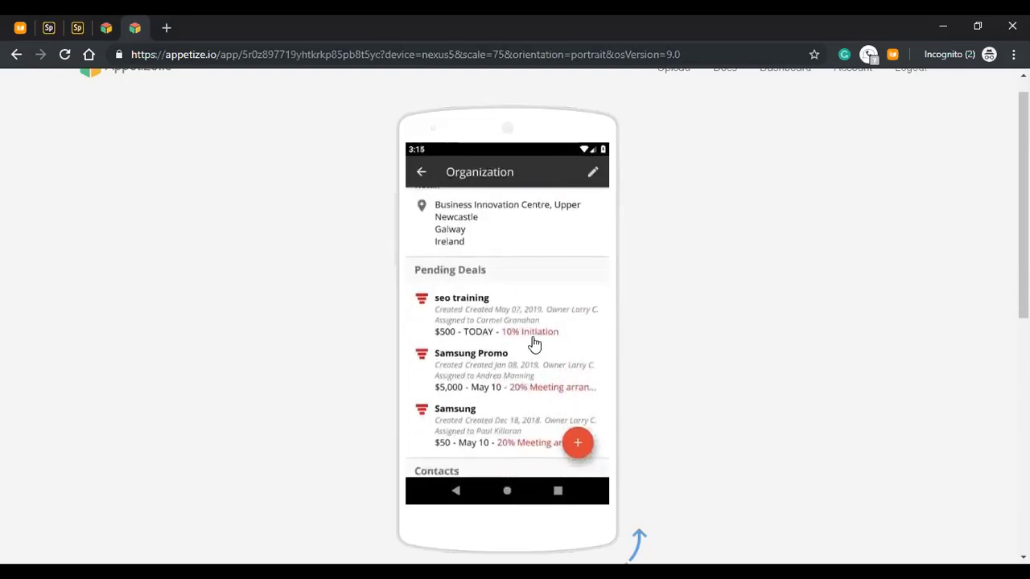
{"action": "left_click_drag", "start_coordinate": [534, 345], "coordinate": [533, 266]}
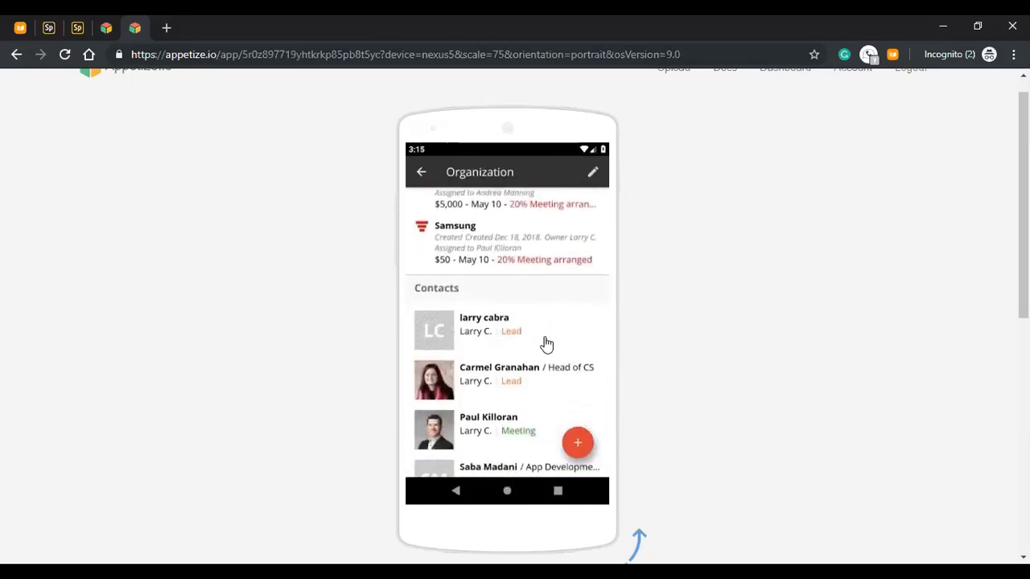
{"action": "left_click_drag", "start_coordinate": [557, 331], "coordinate": [556, 289]}
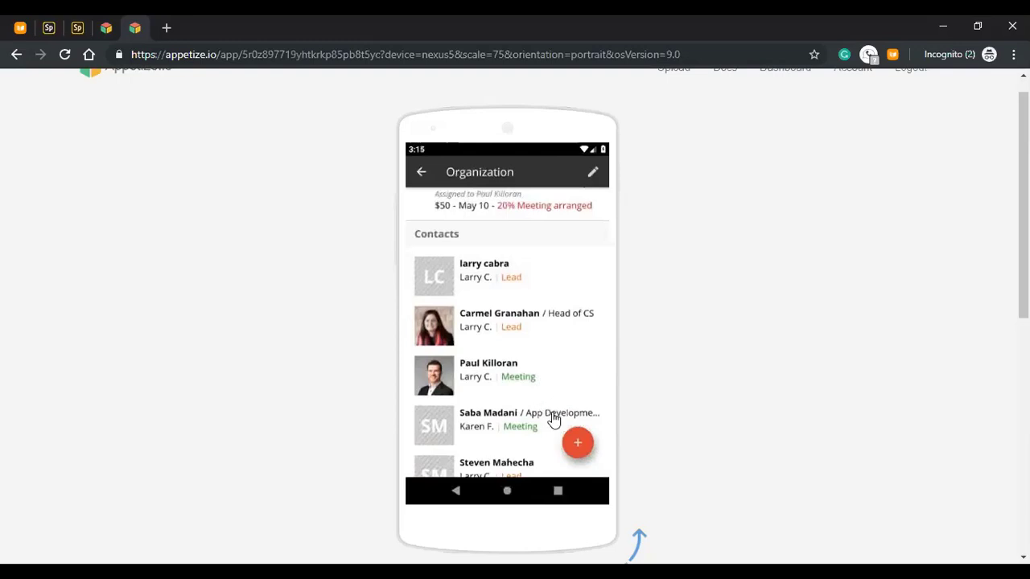
{"action": "left_click_drag", "start_coordinate": [555, 342], "coordinate": [554, 266]}
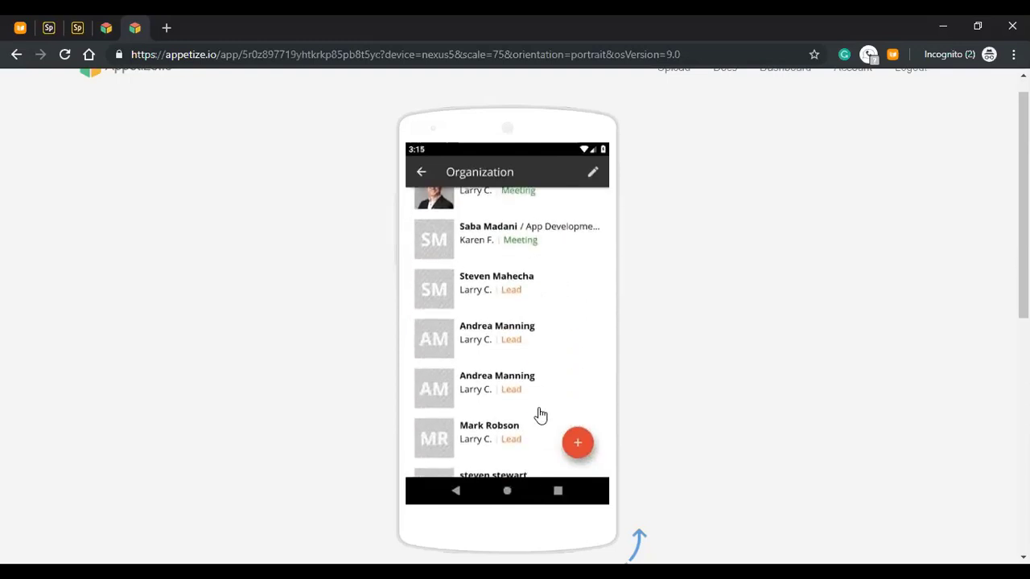
{"action": "left_click_drag", "start_coordinate": [540, 413], "coordinate": [555, 222]}
{"action": "scroll", "coordinate": [504, 366], "scroll_direction": "up", "scroll_amount": 1}
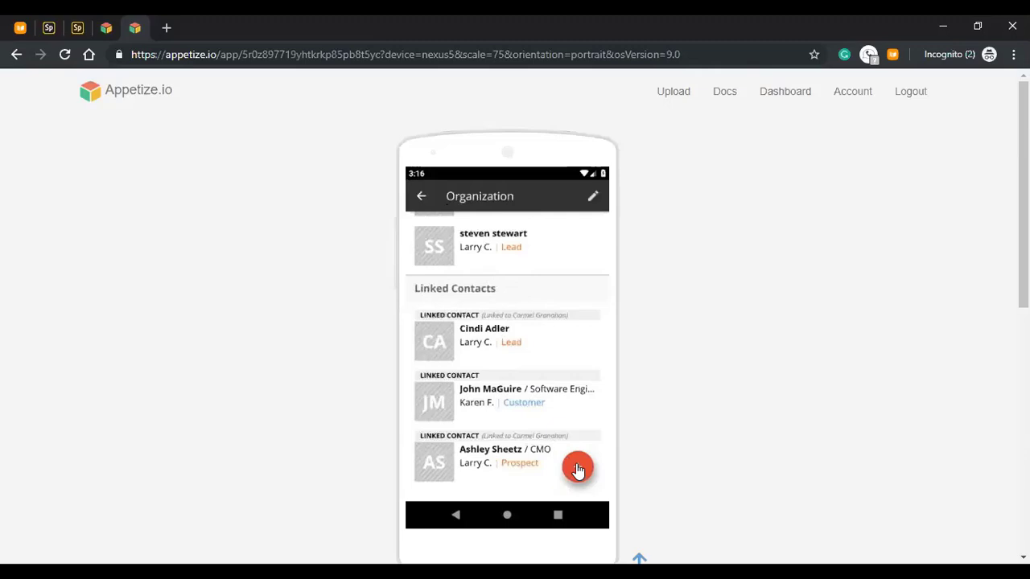
- Search contacts for john and link the RockStar result to the OnePageCRM organization
{"action": "left_click", "coordinate": [578, 469]}
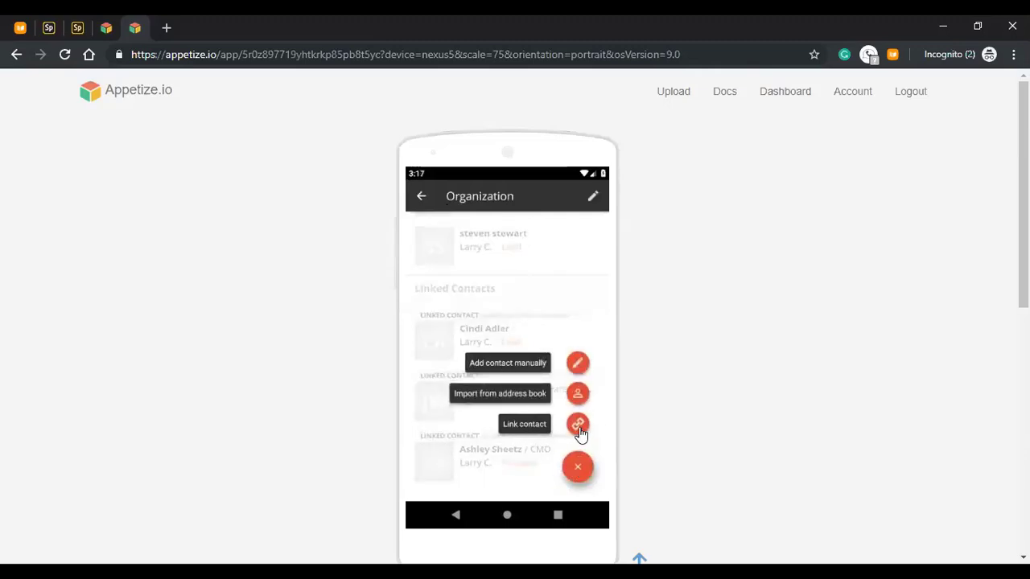
{"action": "left_click", "coordinate": [579, 426]}
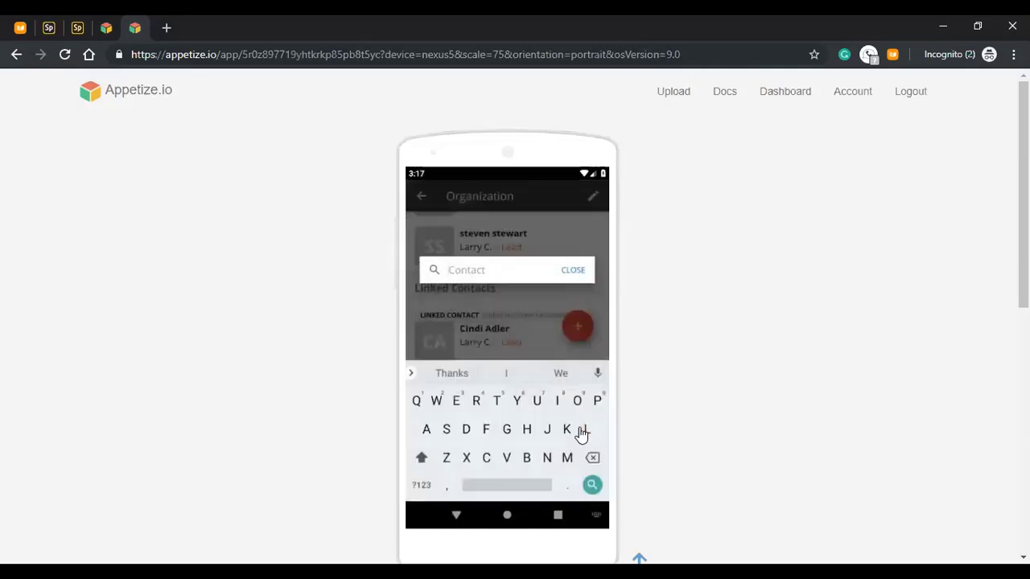
{"action": "type", "text": "john"}
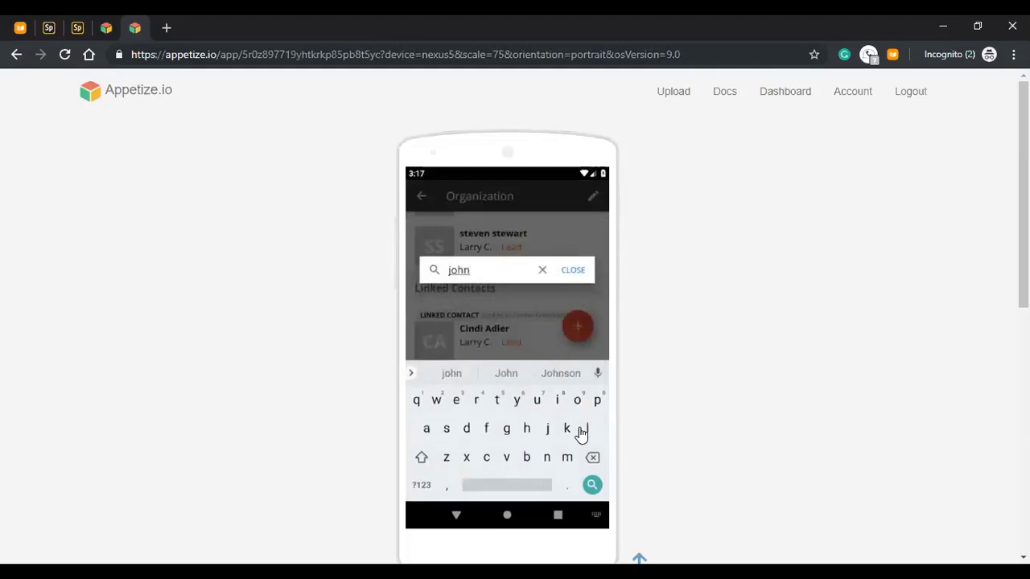
{"action": "key", "text": "Return"}
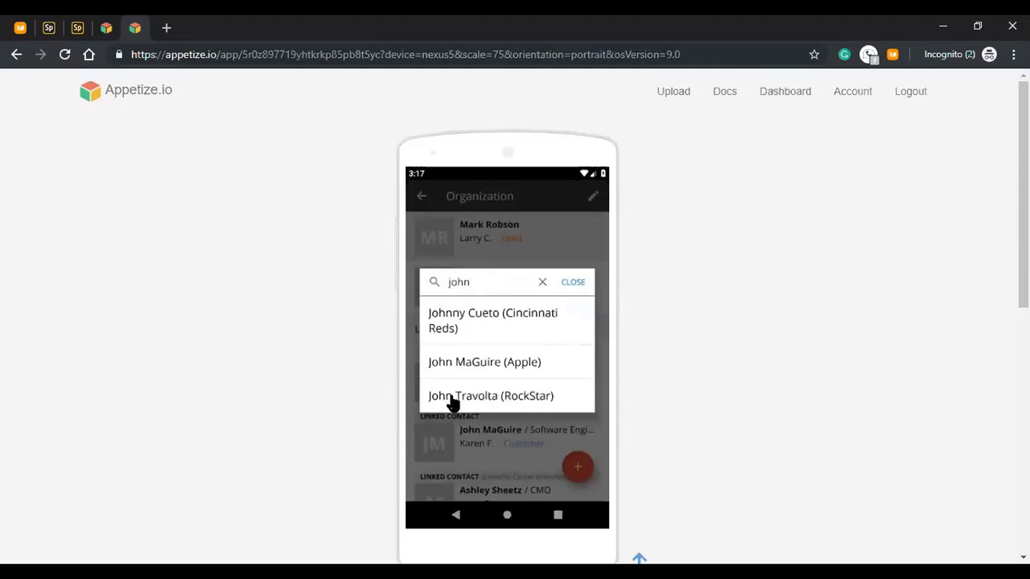
{"action": "left_click", "coordinate": [535, 406]}
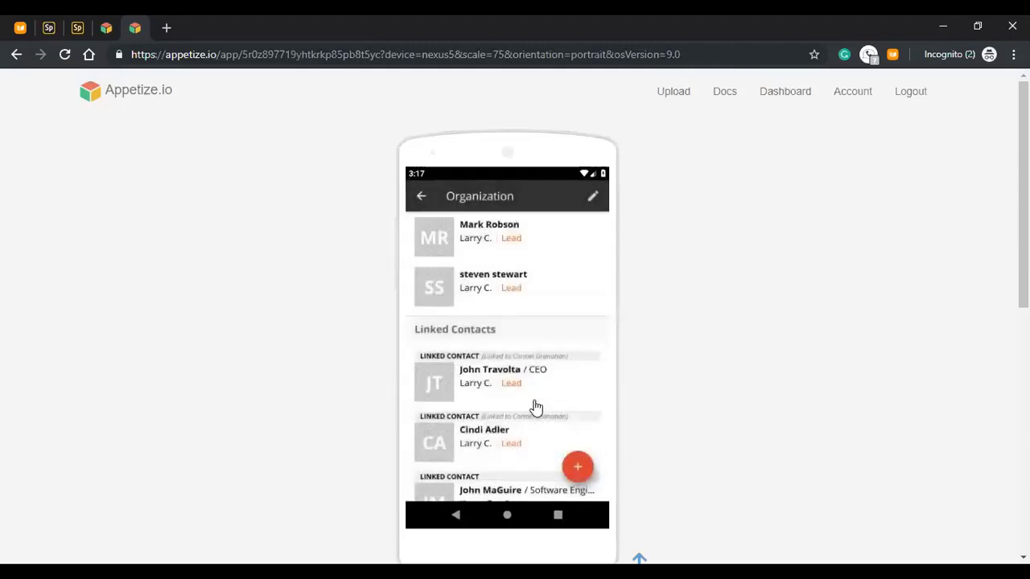
{"action": "left_click_drag", "start_coordinate": [523, 414], "coordinate": [487, 332]}
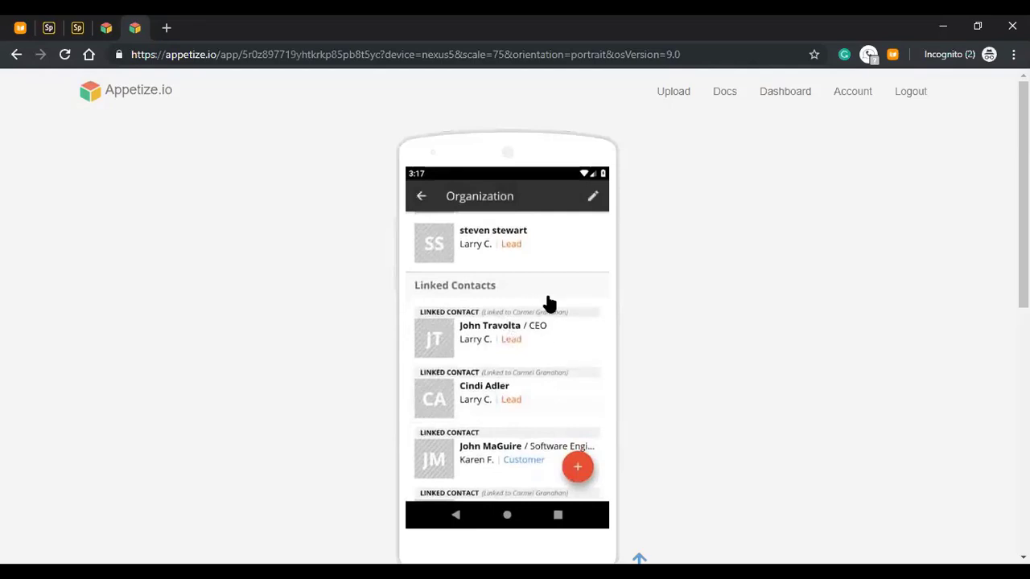
{"action": "scroll", "coordinate": [546, 367], "scroll_direction": "up", "scroll_amount": 5}
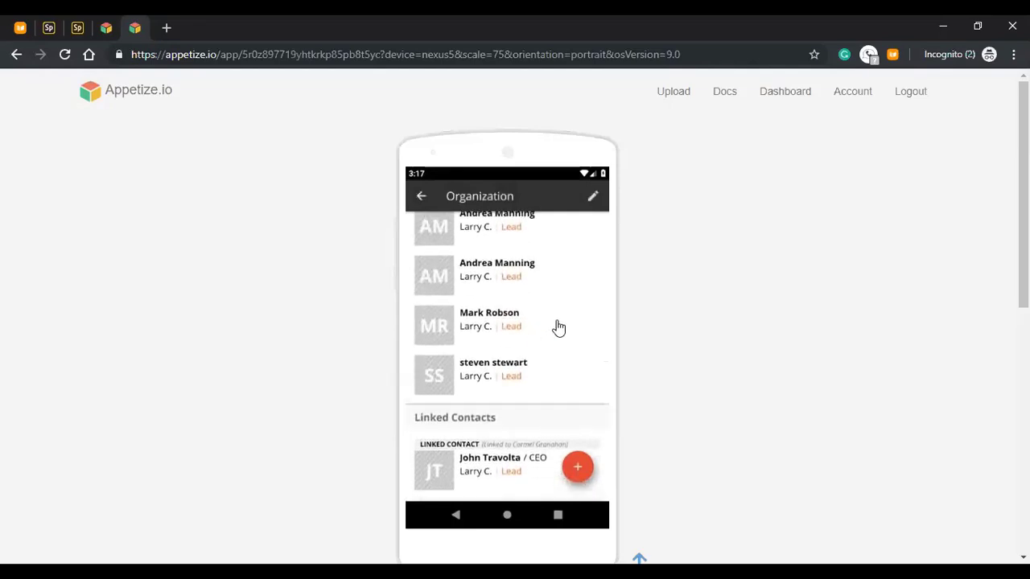
{"action": "scroll", "coordinate": [553, 386], "scroll_direction": "up", "scroll_amount": 3}
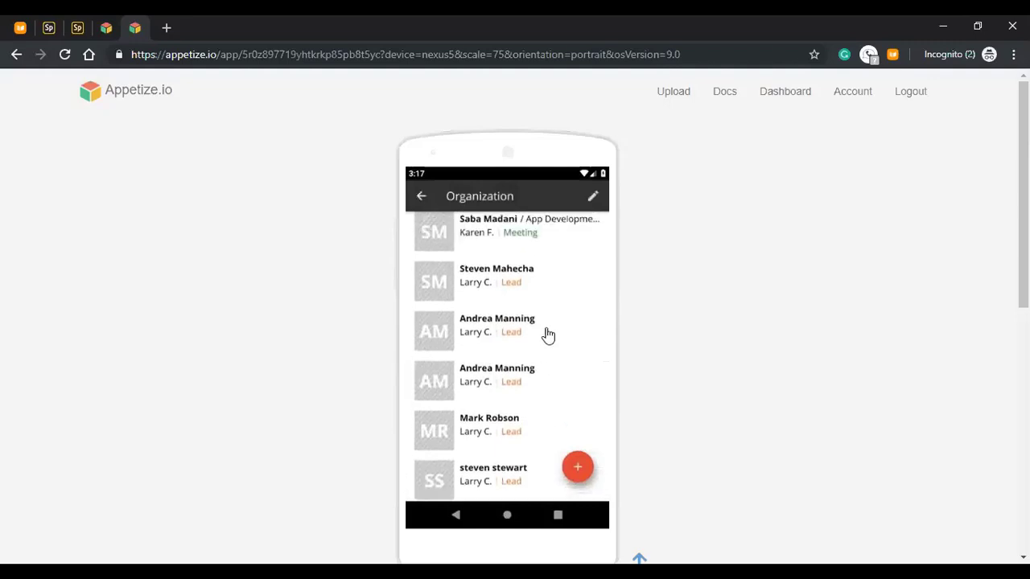
{"action": "scroll", "coordinate": [535, 394], "scroll_direction": "up", "scroll_amount": 2}
{"action": "scroll", "coordinate": [531, 343], "scroll_direction": "up", "scroll_amount": 2}
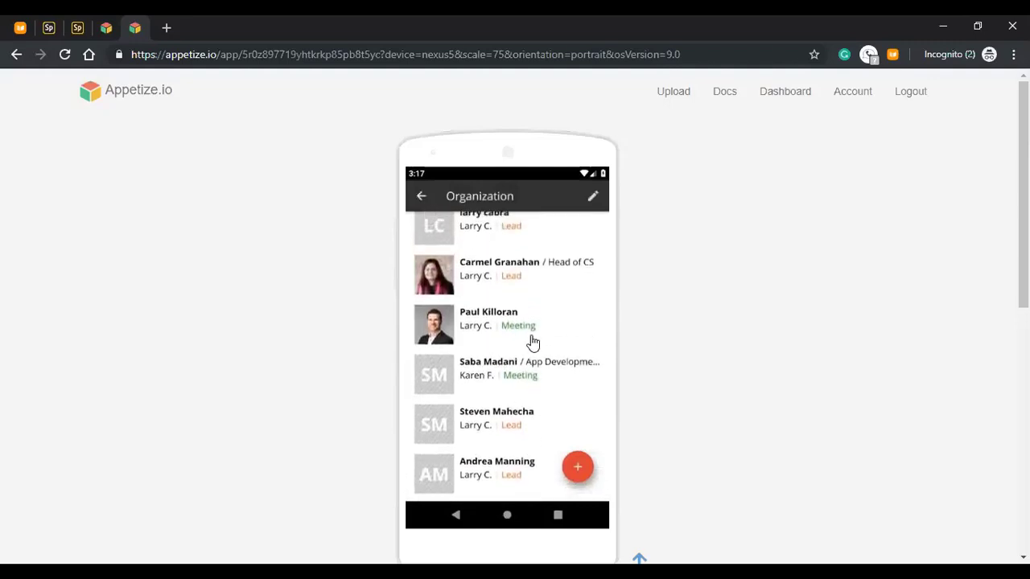
{"action": "scroll", "coordinate": [558, 363], "scroll_direction": "up", "scroll_amount": 3}
{"action": "scroll", "coordinate": [561, 389], "scroll_direction": "up", "scroll_amount": 1}
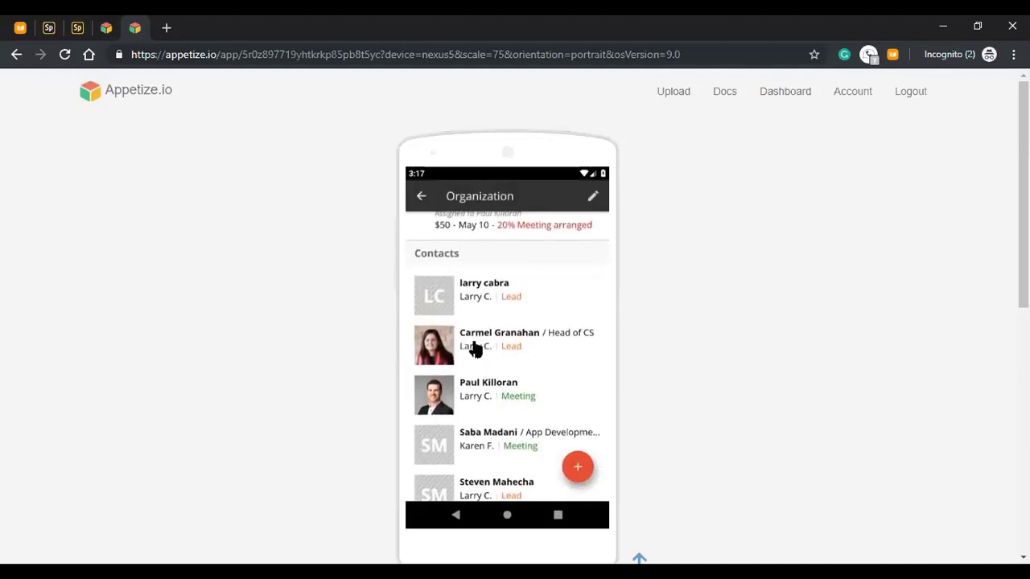
- Clone the Head of CS contact and enter the new contact's first and last name
{"action": "left_click", "coordinate": [468, 352]}
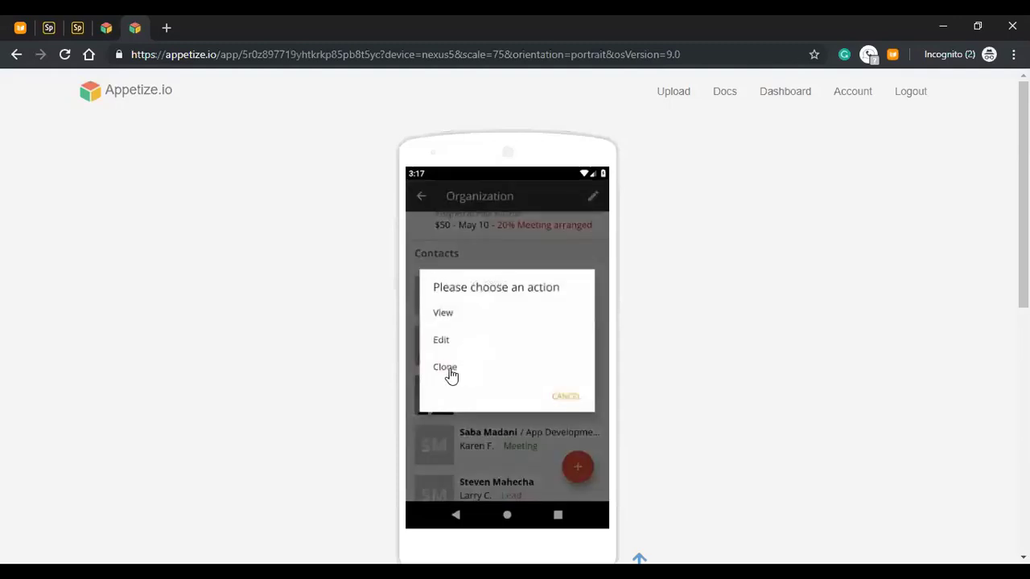
{"action": "left_click", "coordinate": [447, 369]}
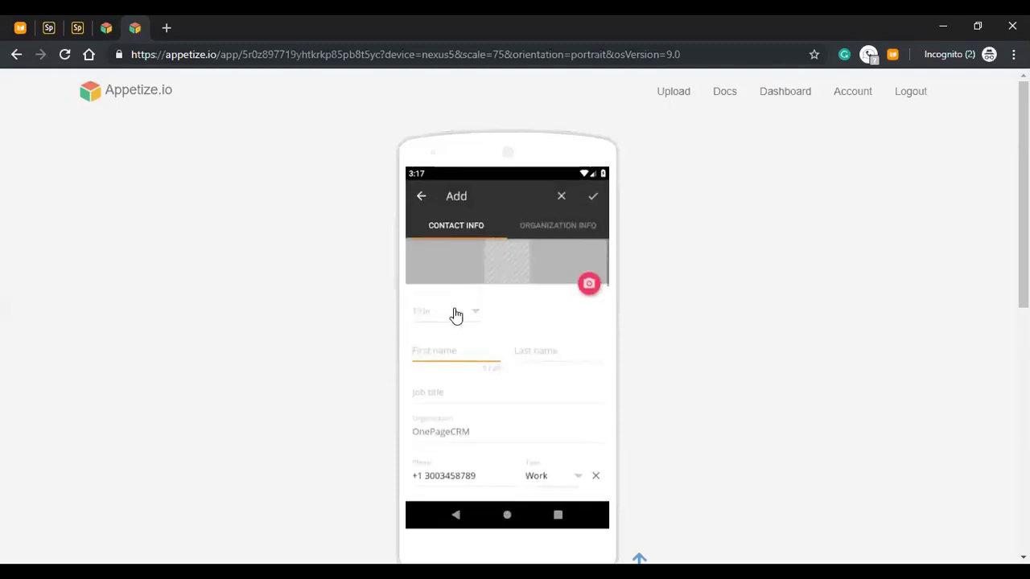
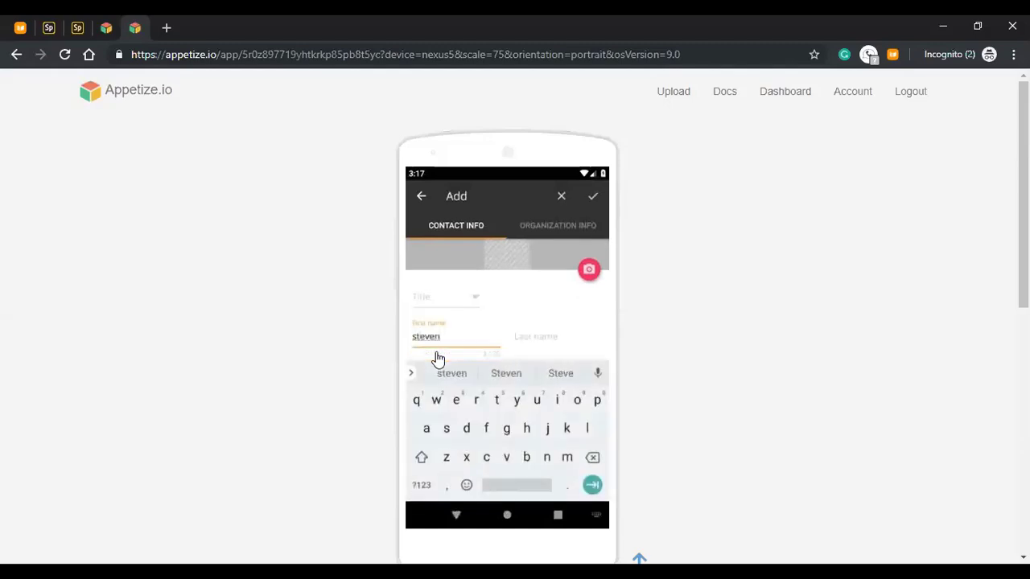
{"action": "key", "text": "Tab"}
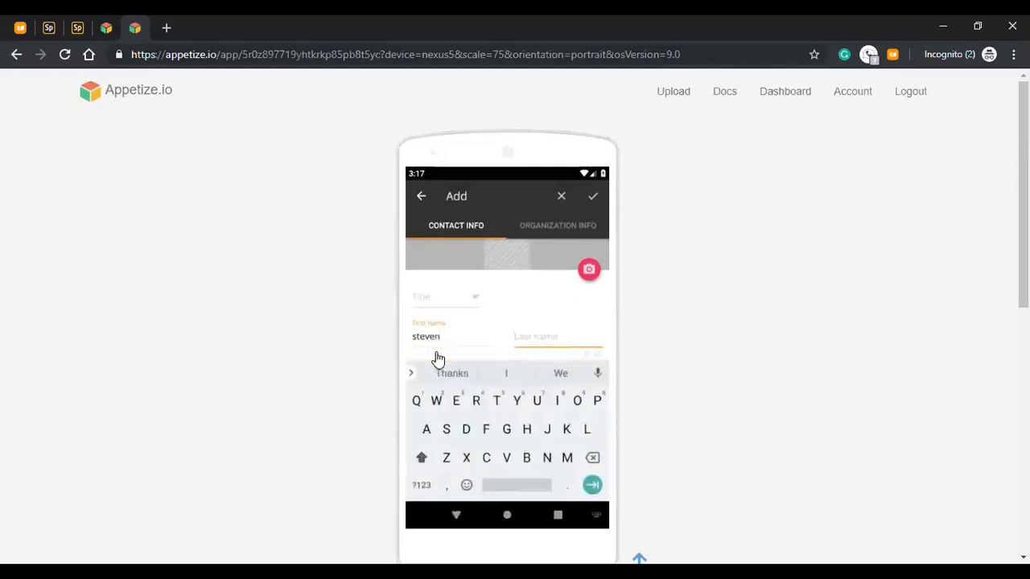
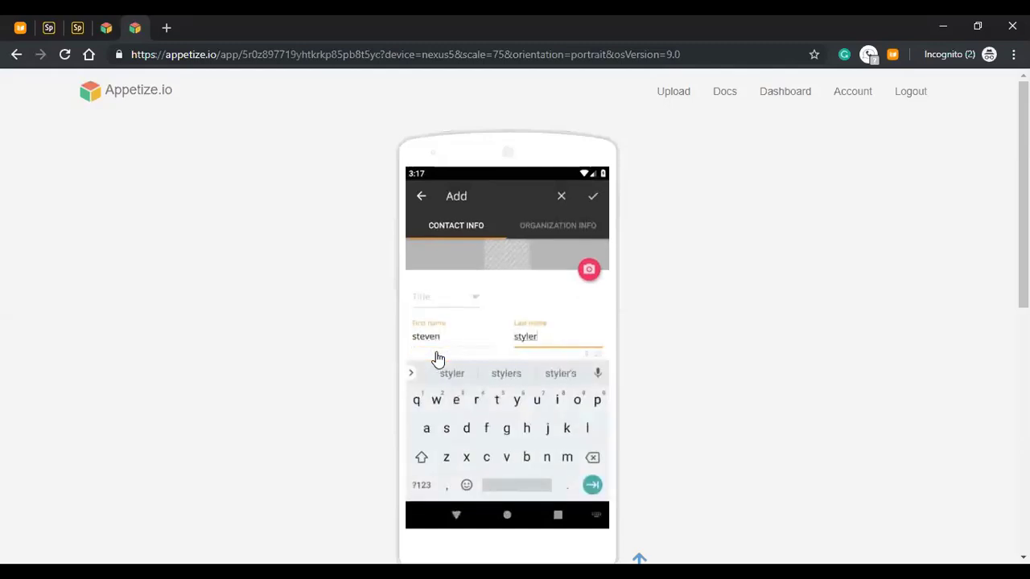
{"action": "left_click_drag", "start_coordinate": [505, 320], "coordinate": [543, 275]}
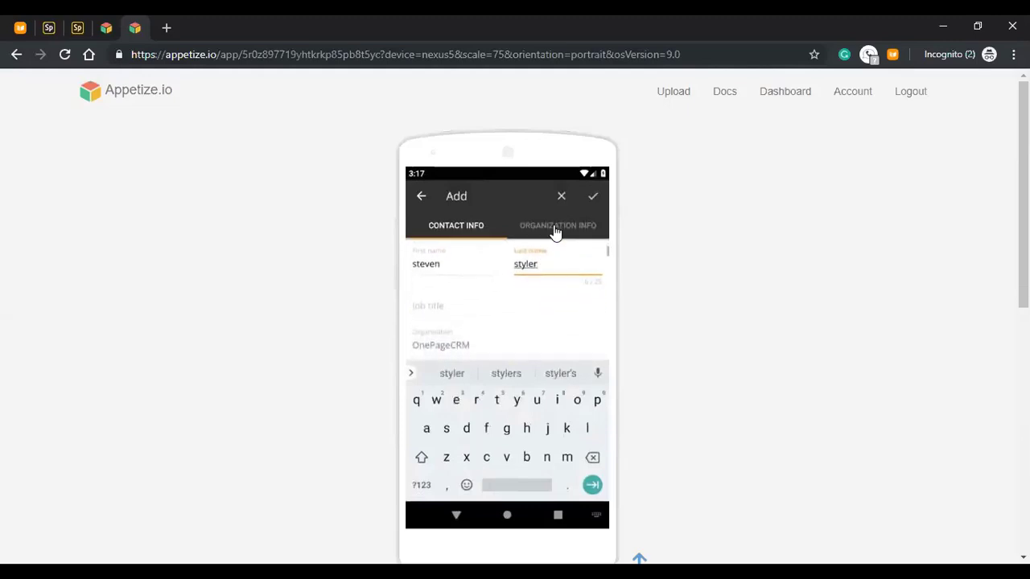
{"action": "left_click", "coordinate": [555, 230]}
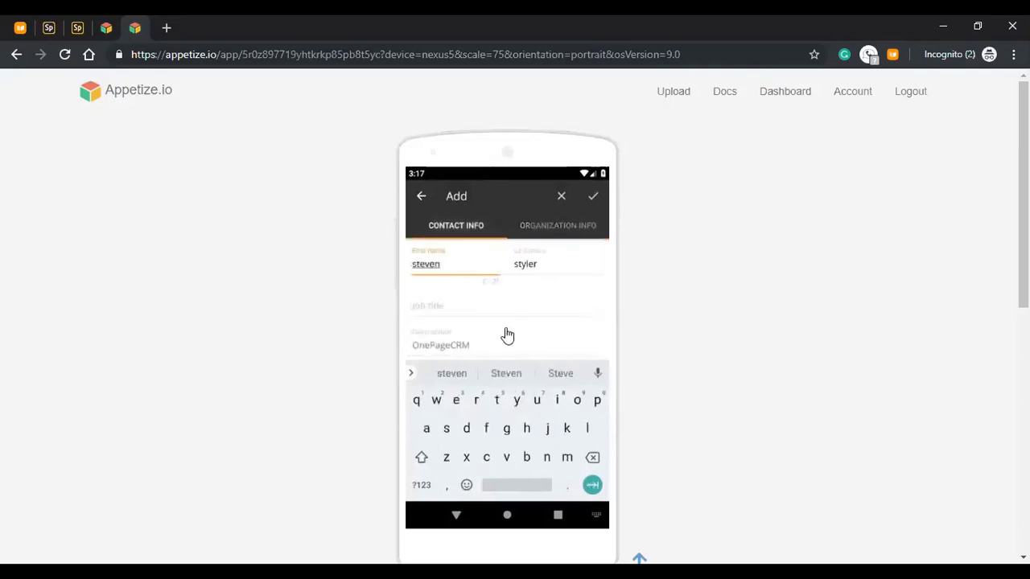
{"action": "left_click_drag", "start_coordinate": [490, 340], "coordinate": [508, 274]}
- Fill in the new contact's e-mail address and save the cloned contact
{"action": "left_click", "coordinate": [445, 324]}
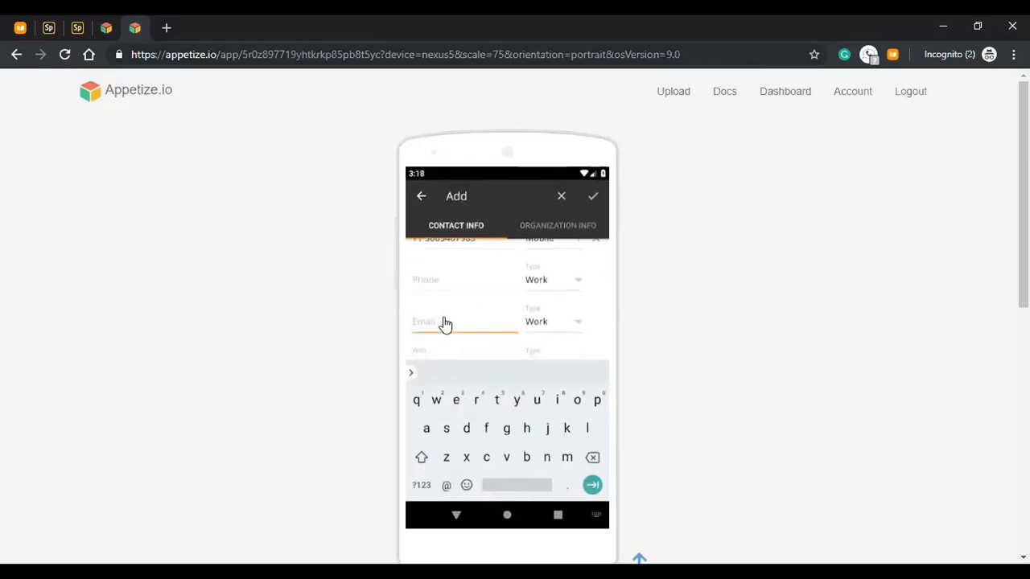
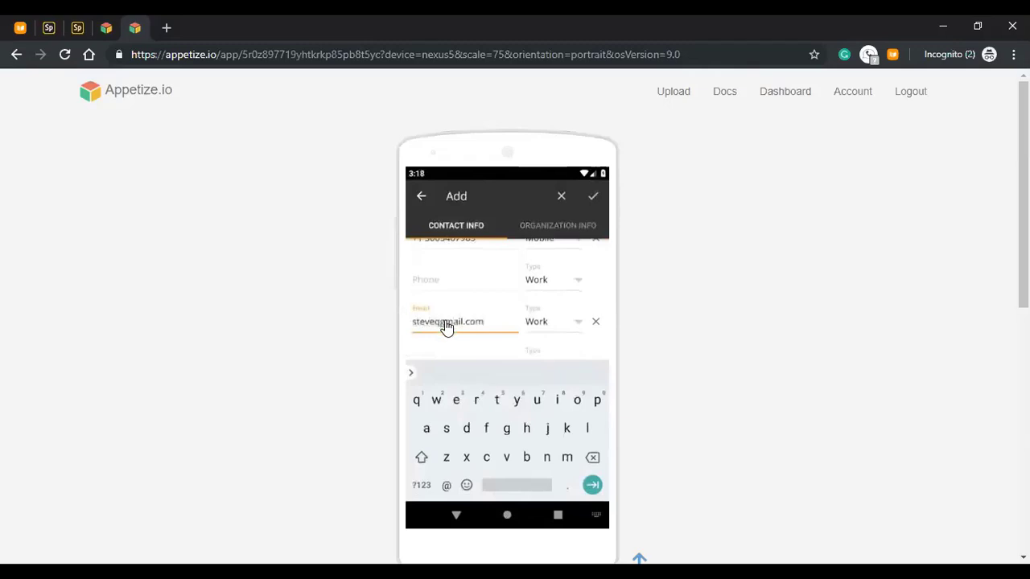
{"action": "left_click", "coordinate": [447, 486]}
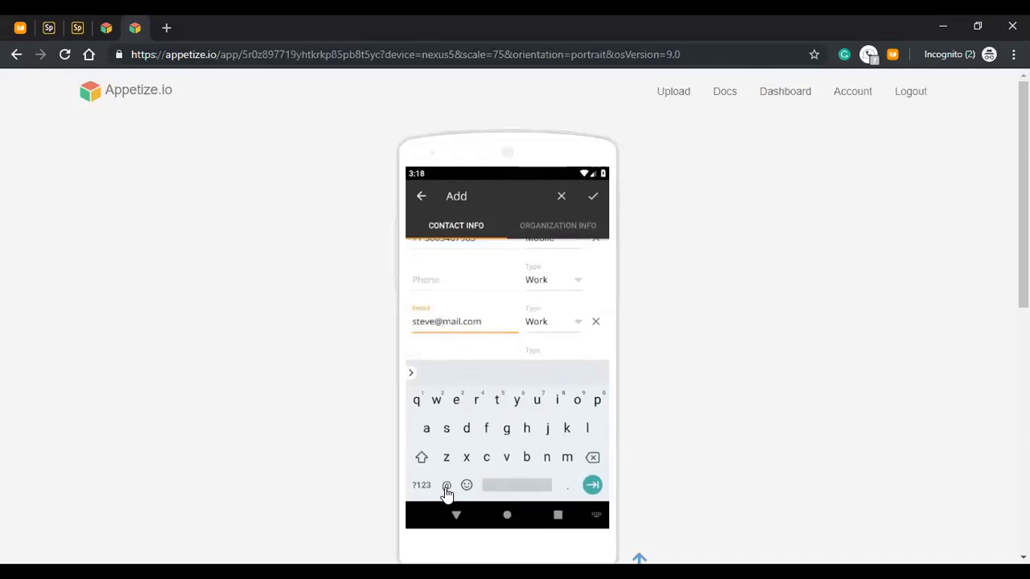
{"action": "left_click", "coordinate": [590, 198]}
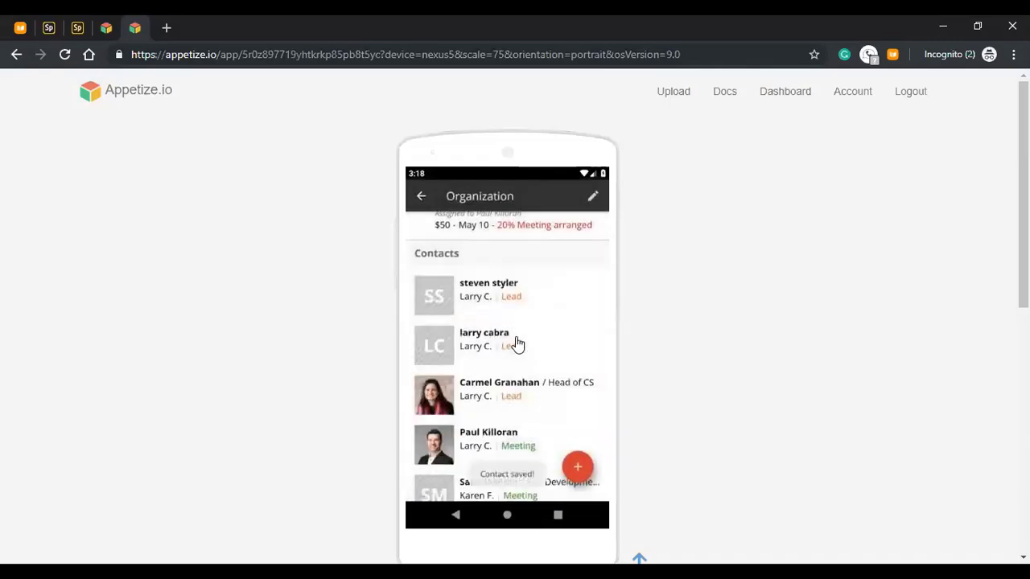
{"action": "left_click_drag", "start_coordinate": [539, 268], "coordinate": [538, 416]}
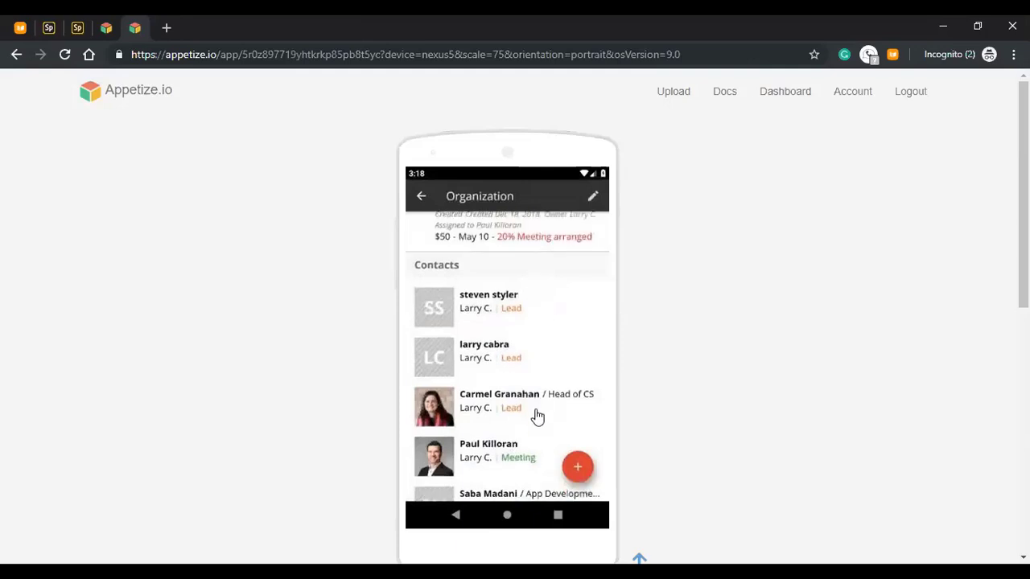
{"action": "left_click", "coordinate": [424, 198]}
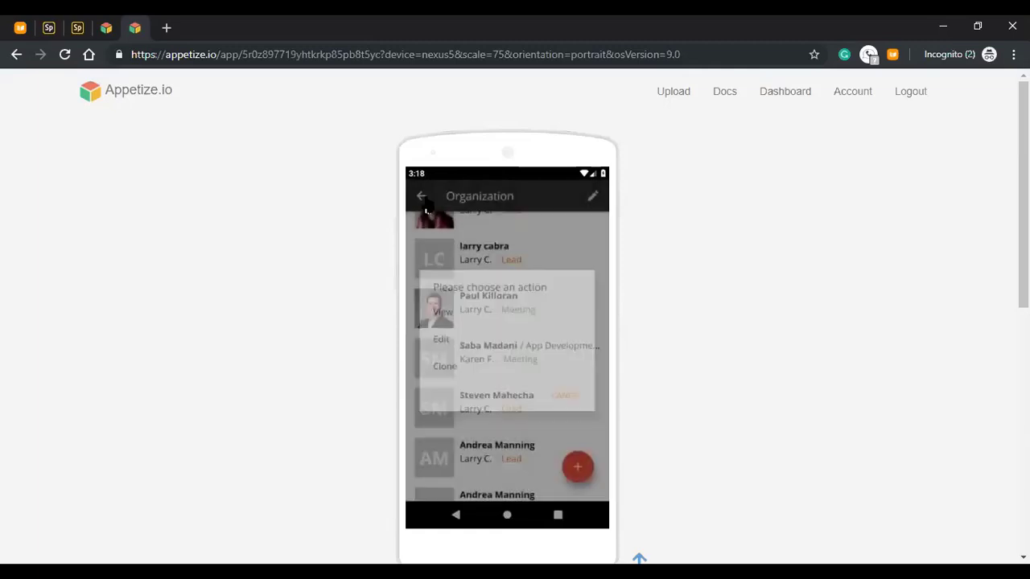
- Go back to the Stream list and show the add-contact options
{"action": "left_click", "coordinate": [421, 200]}
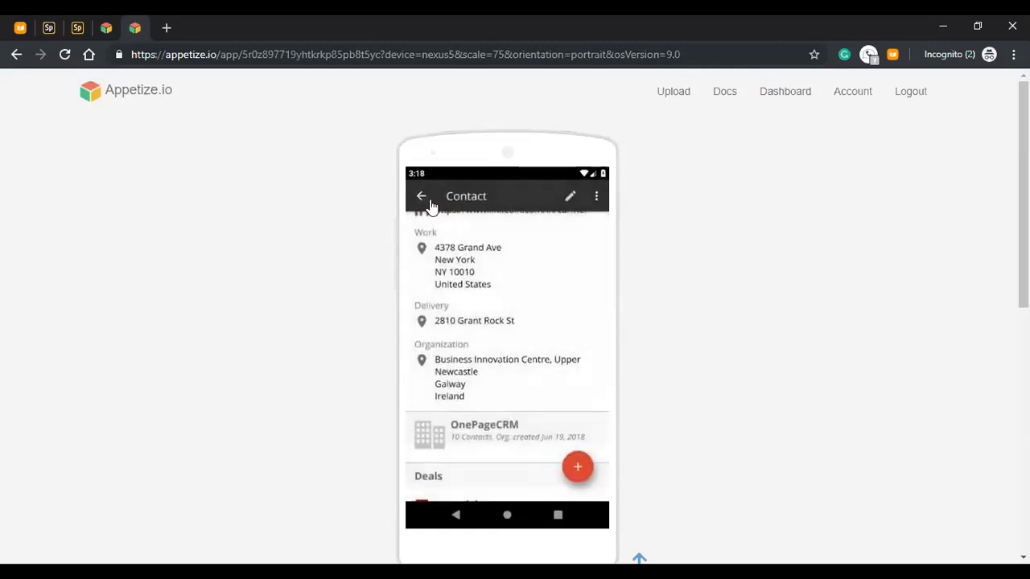
{"action": "left_click", "coordinate": [421, 199]}
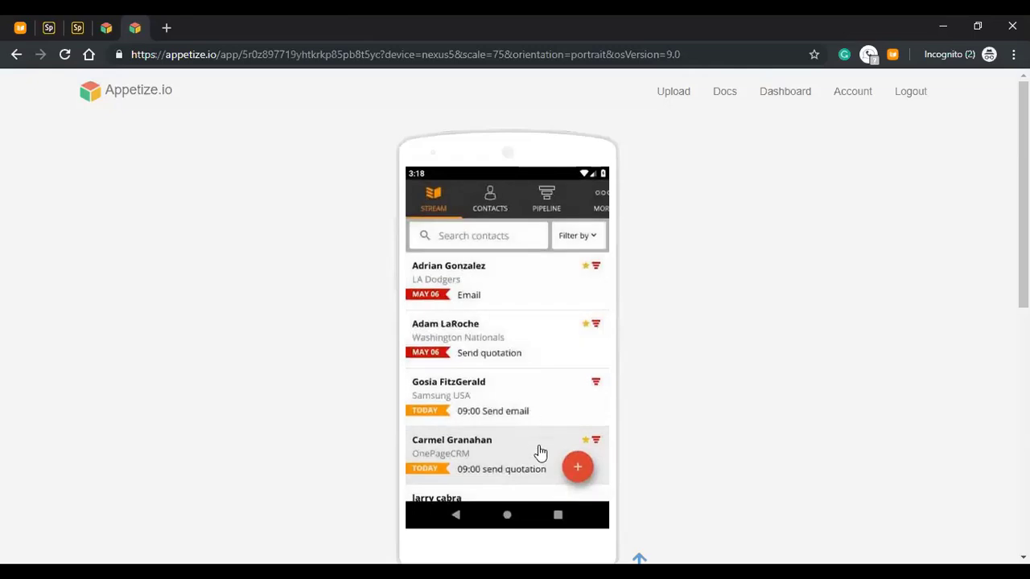
{"action": "left_click", "coordinate": [576, 473]}
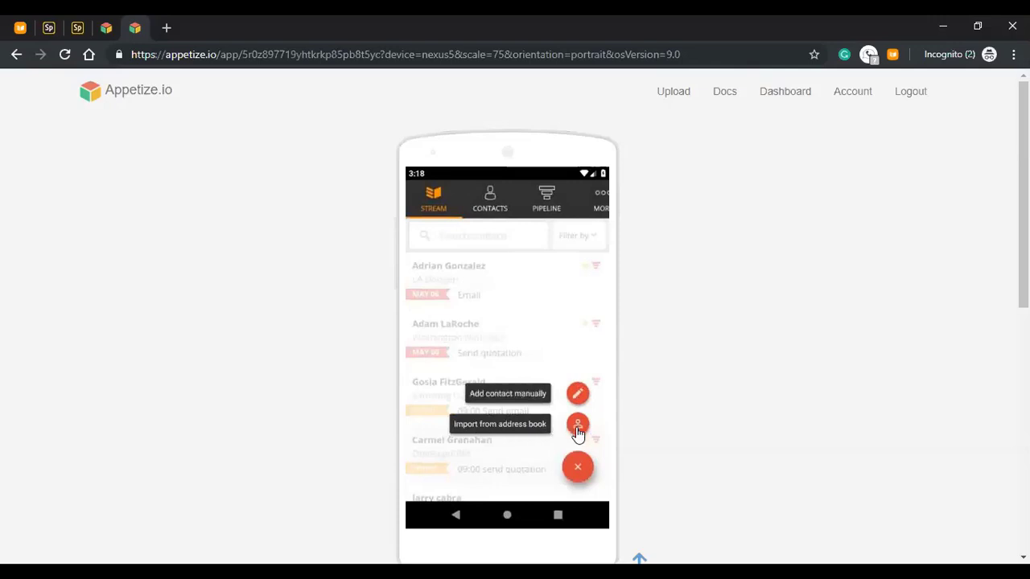
- Import the Appetize.io entry from the phone's address book, allowing contacts access
{"action": "left_click", "coordinate": [578, 429]}
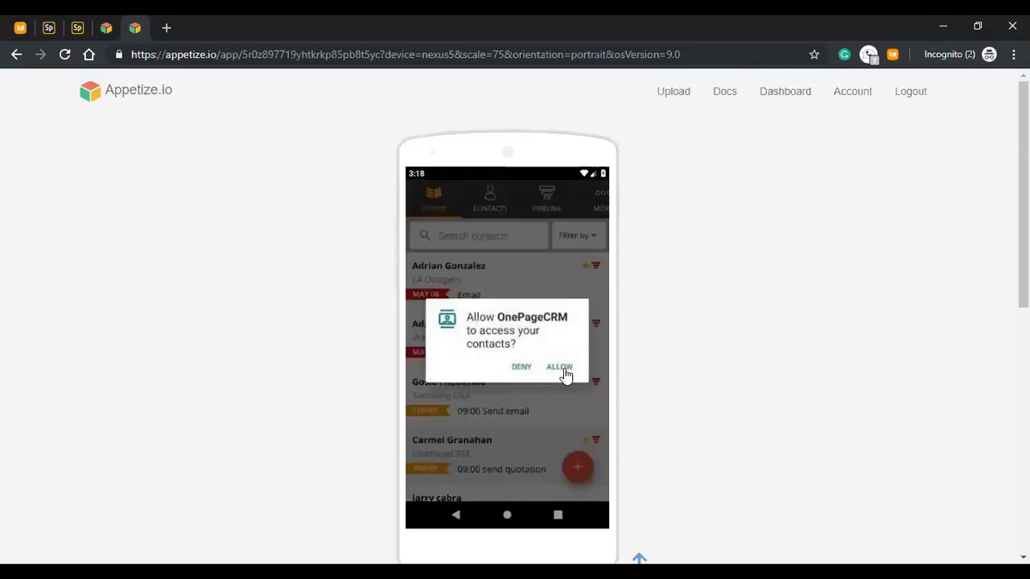
{"action": "left_click", "coordinate": [559, 372]}
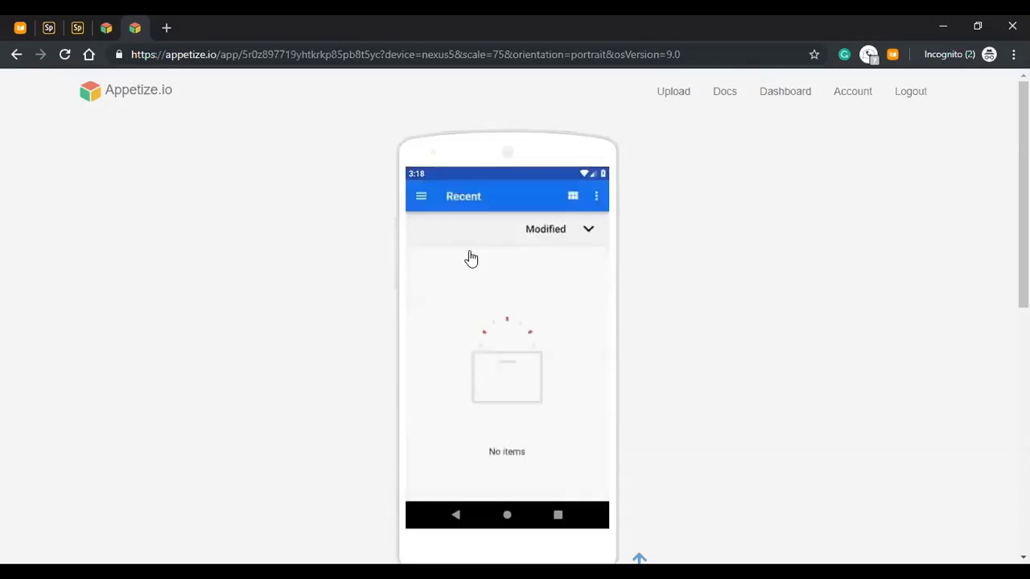
{"action": "left_click", "coordinate": [421, 199]}
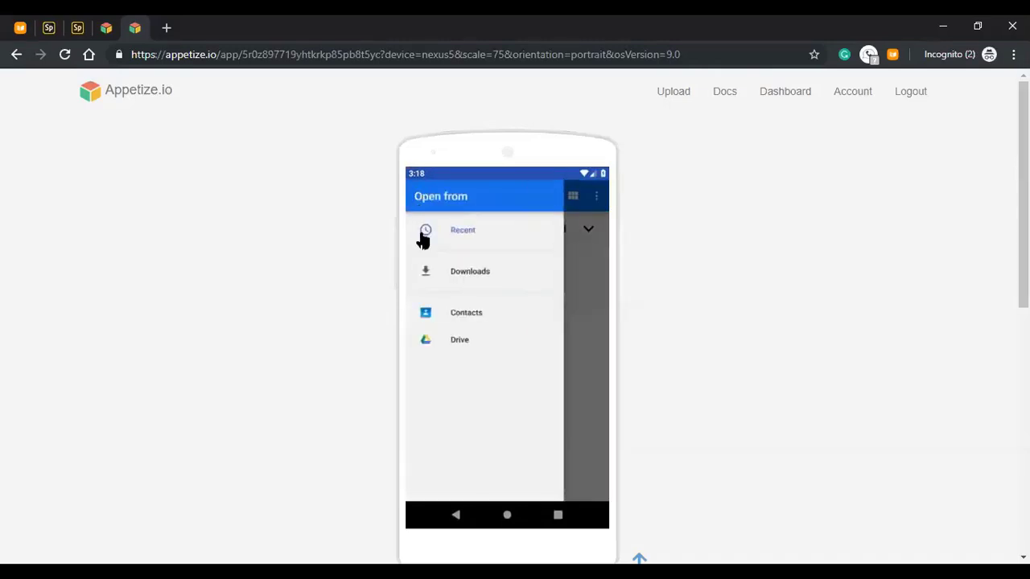
{"action": "left_click", "coordinate": [468, 319]}
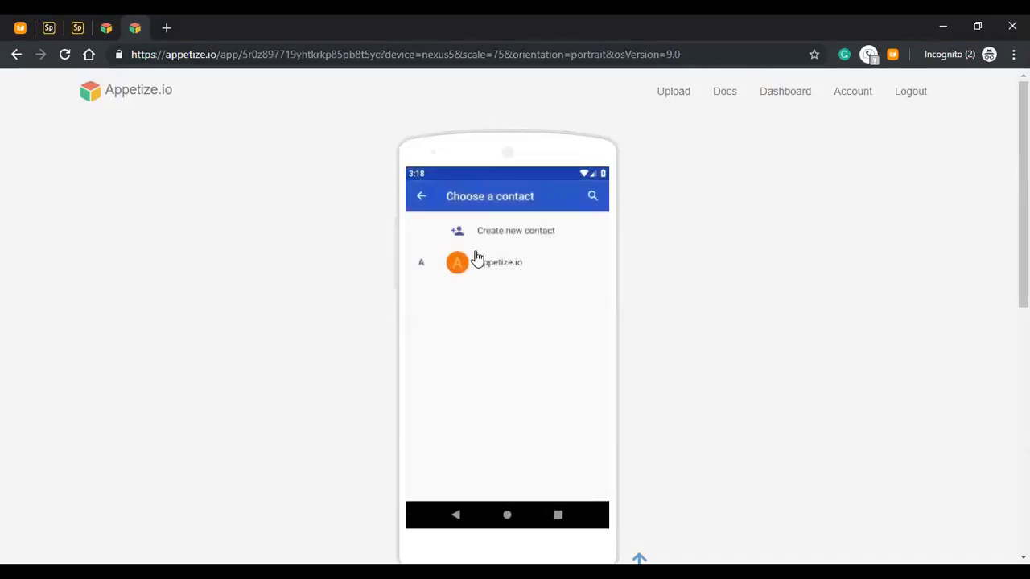
{"action": "left_click", "coordinate": [487, 270]}
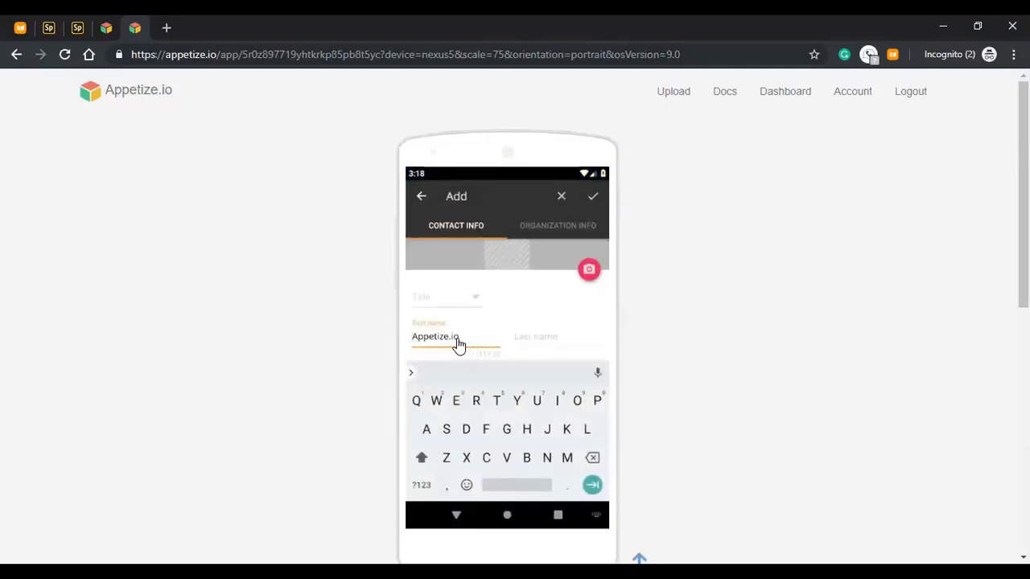
- Replace the imported first and last name with the new contact's name
{"action": "left_click", "coordinate": [458, 344]}
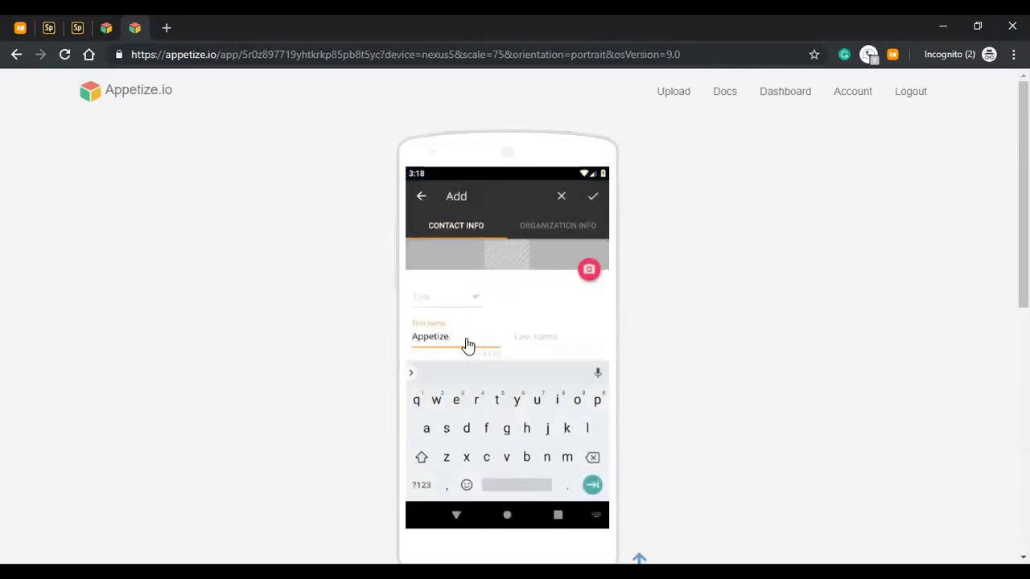
{"action": "key", "text": "BackSpace"}
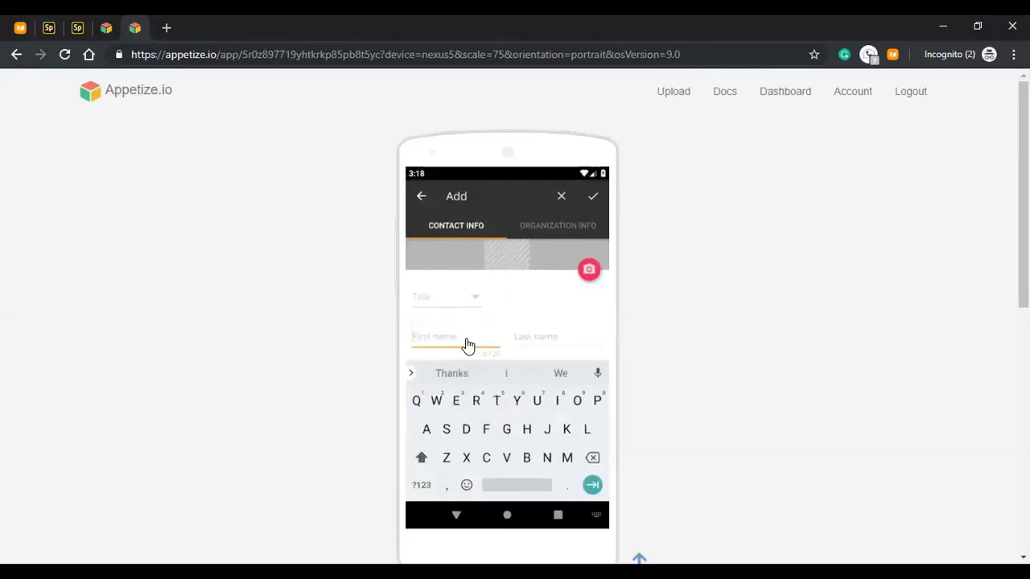
{"action": "key", "text": "Tab"}
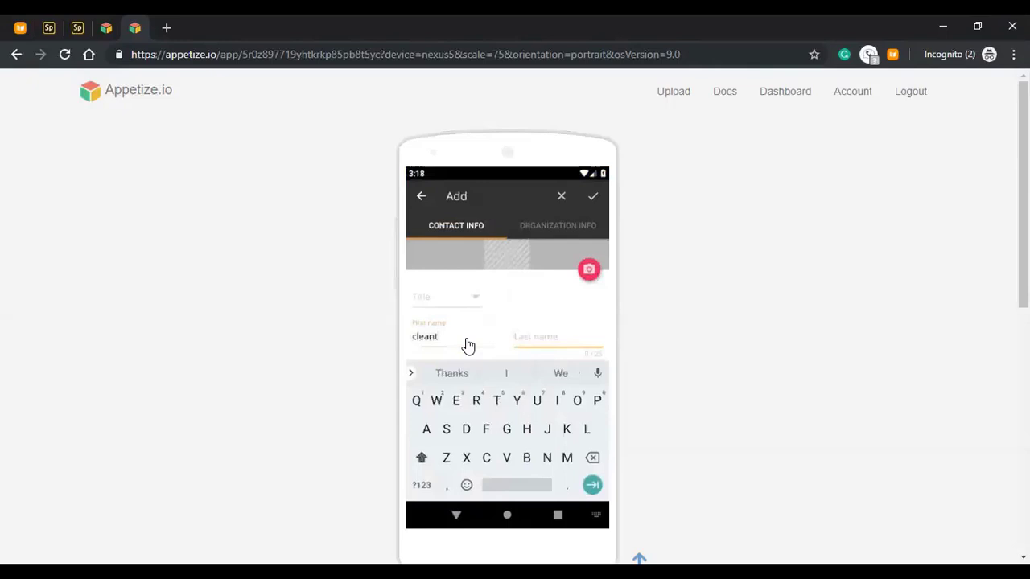
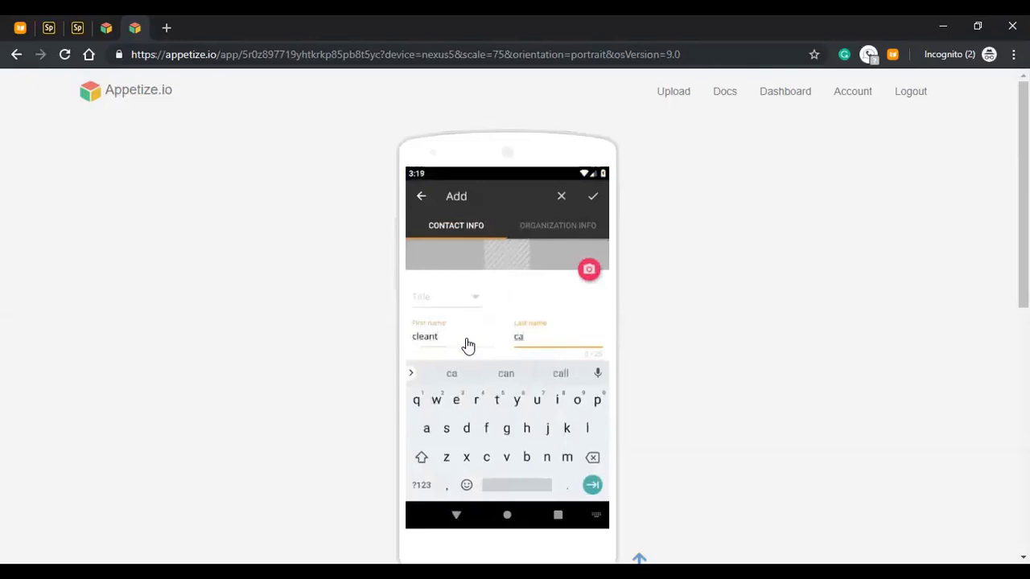
{"action": "type", "text": "ck"}
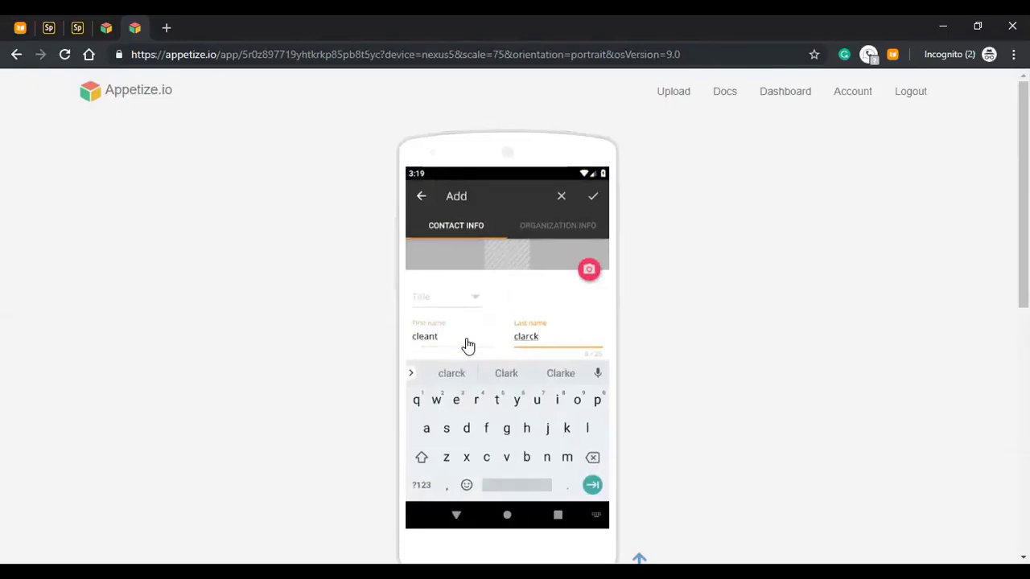
{"action": "left_click_drag", "start_coordinate": [459, 317], "coordinate": [472, 281]}
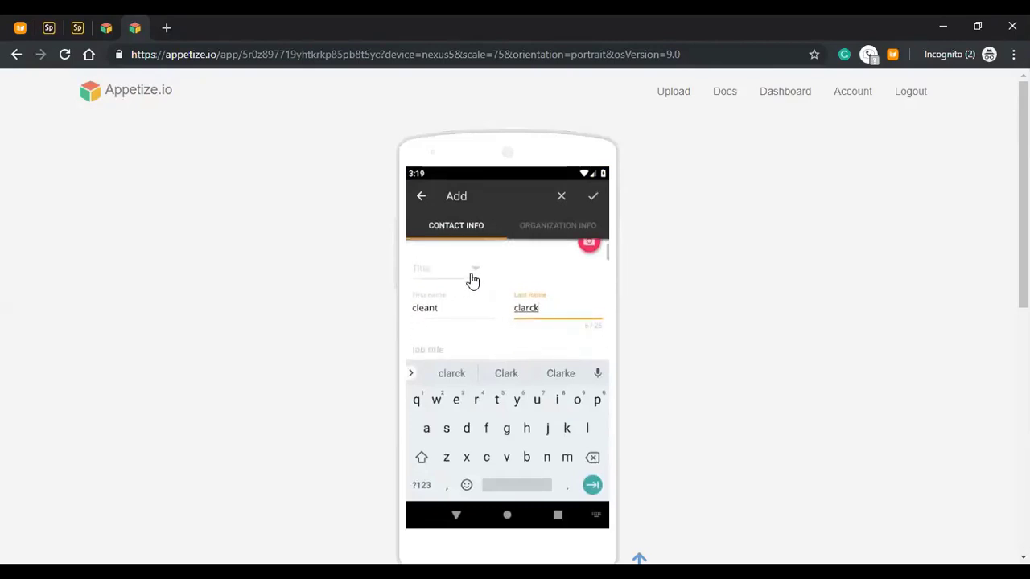
- Save the contact with predefined next action #1 First Call, then return to the Stream
{"action": "left_click", "coordinate": [593, 200]}
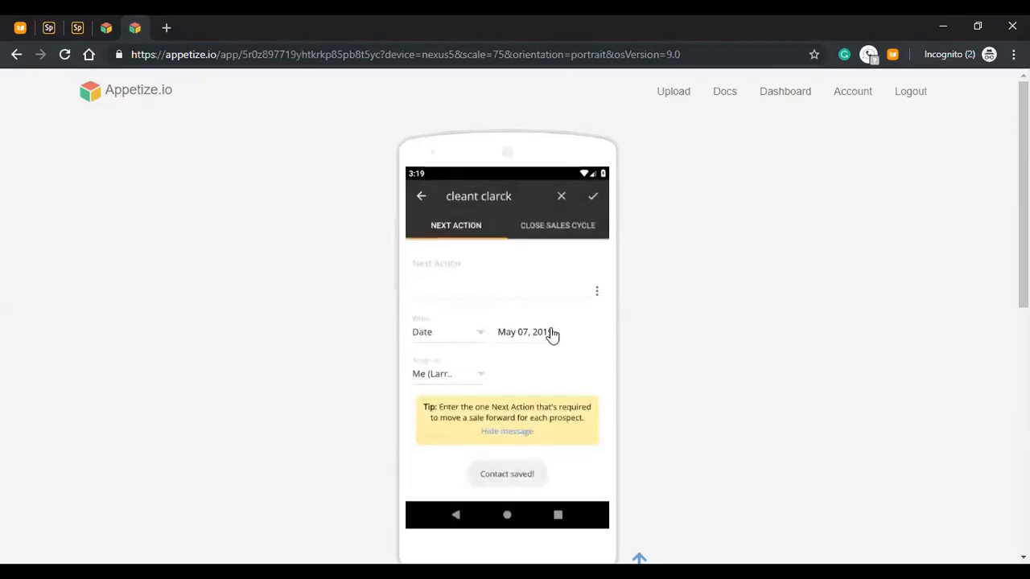
{"action": "left_click", "coordinate": [435, 296]}
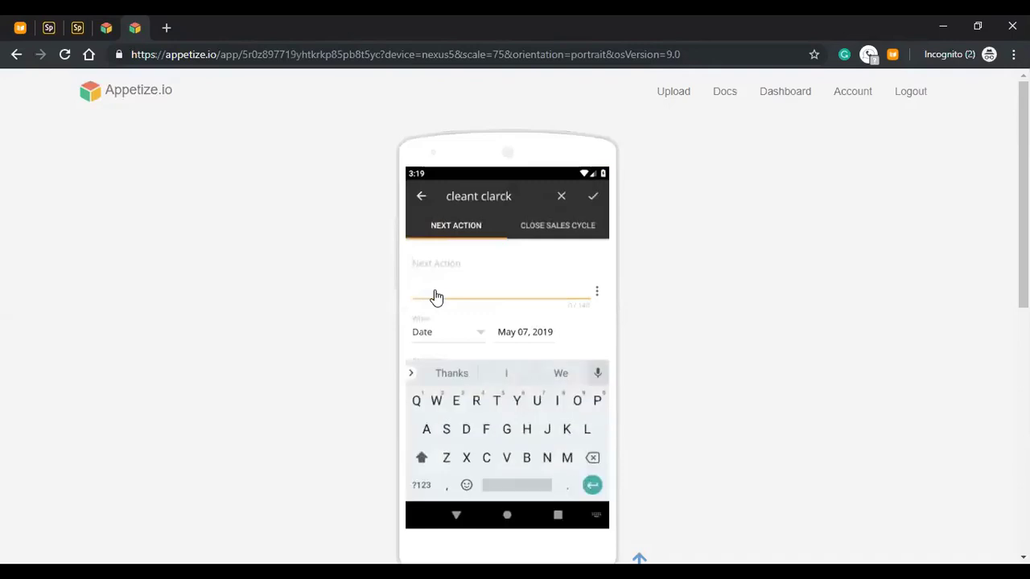
{"action": "left_click", "coordinate": [597, 293]}
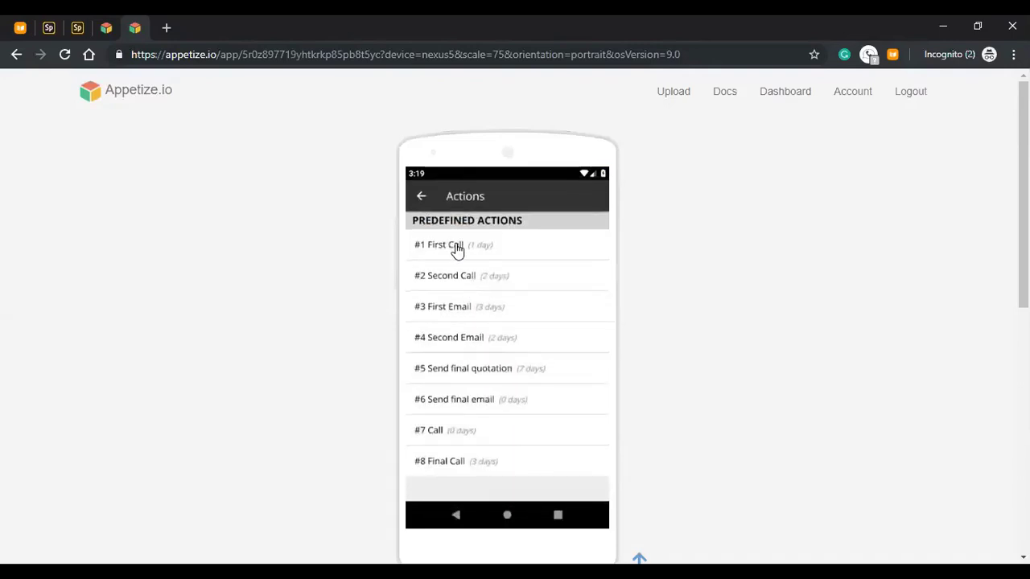
{"action": "left_click", "coordinate": [457, 250]}
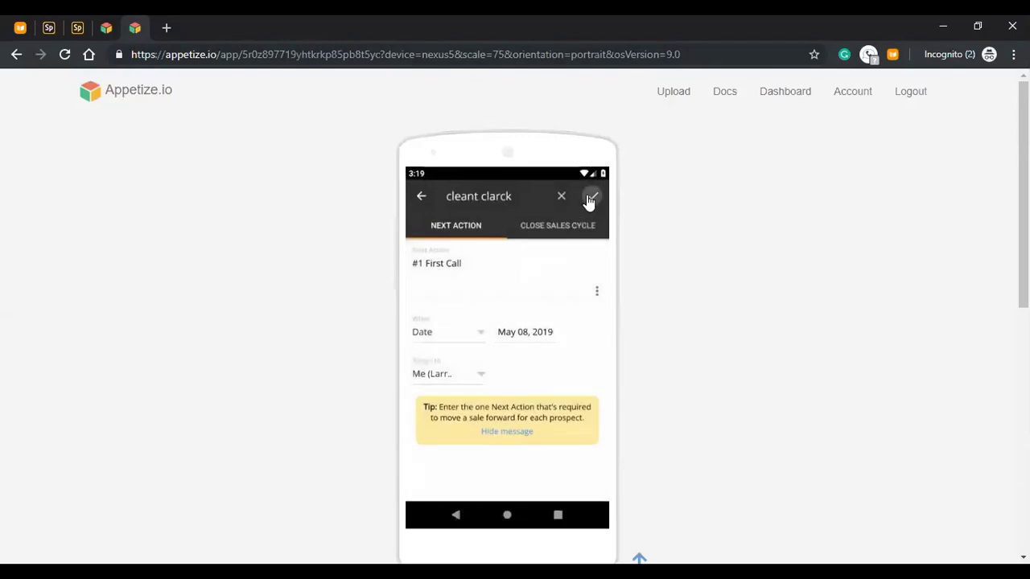
{"action": "left_click", "coordinate": [593, 196]}
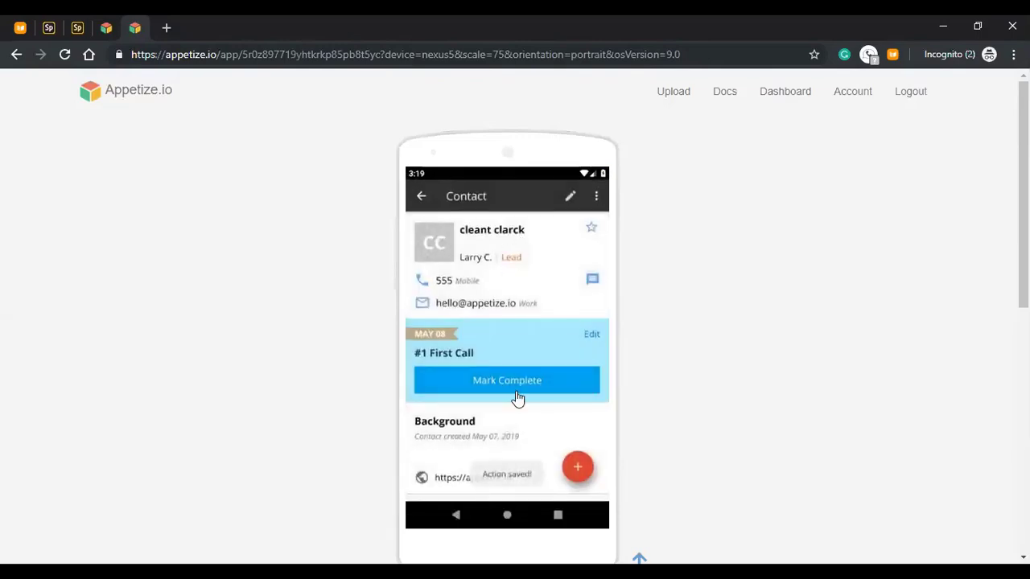
{"action": "left_click", "coordinate": [417, 197]}
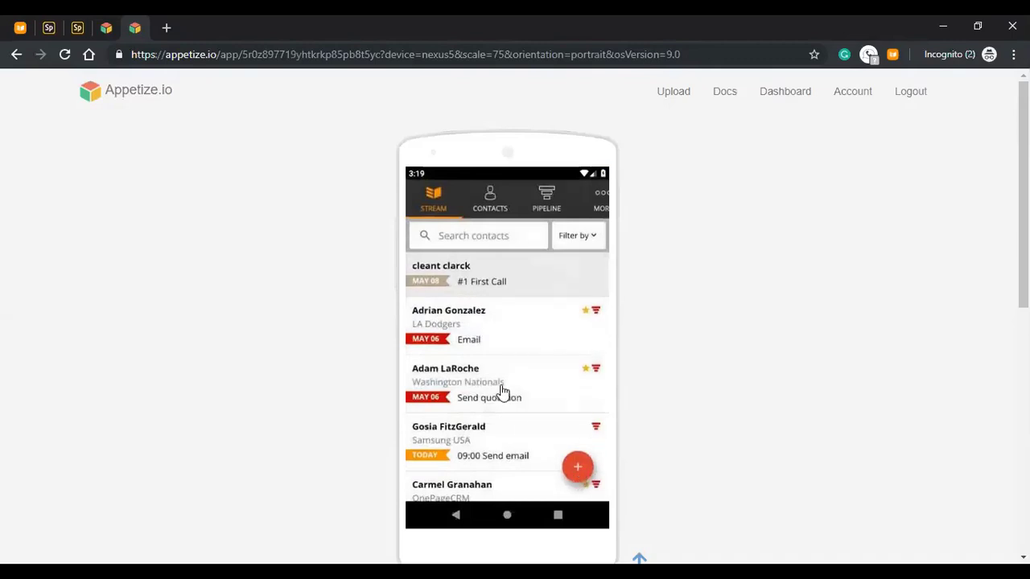
- Pull down the Stream list to reload its contacts and next actions
{"action": "left_click_drag", "start_coordinate": [488, 330], "coordinate": [472, 466]}
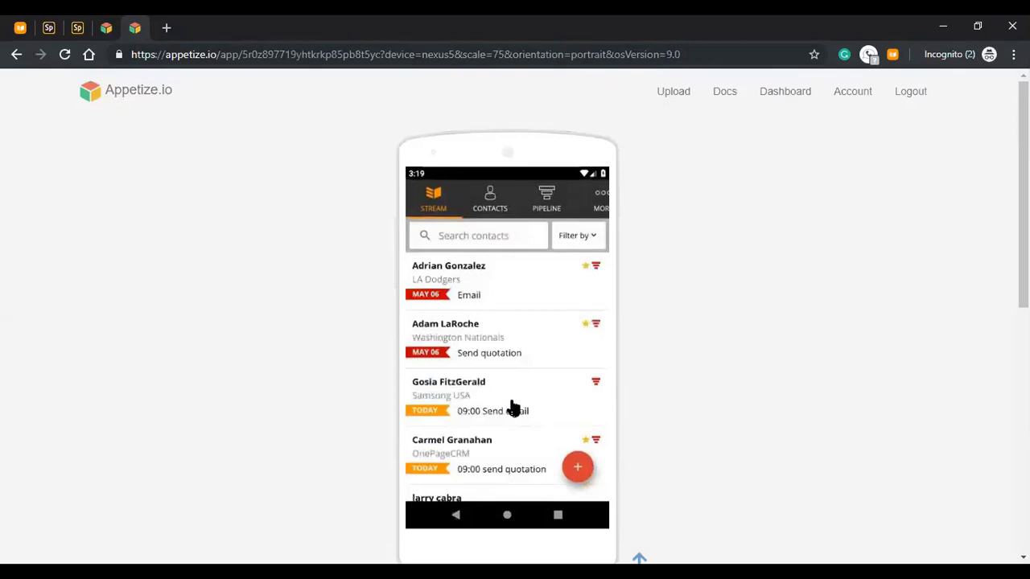
- Search the Stream for john, then switch to the full Contacts list
{"action": "left_click", "coordinate": [490, 243]}
{"action": "type", "text": "john"}
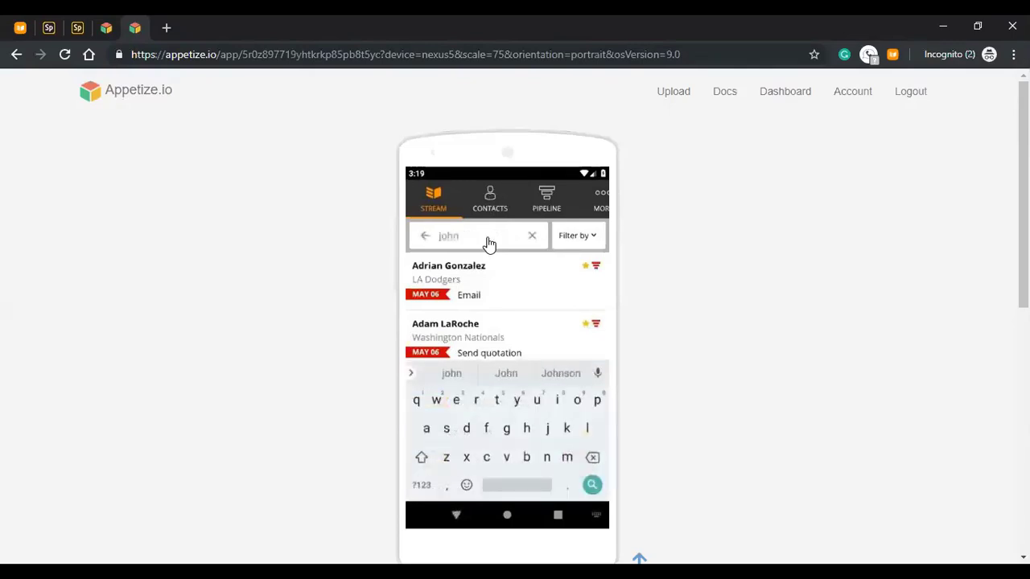
{"action": "key", "text": "Return"}
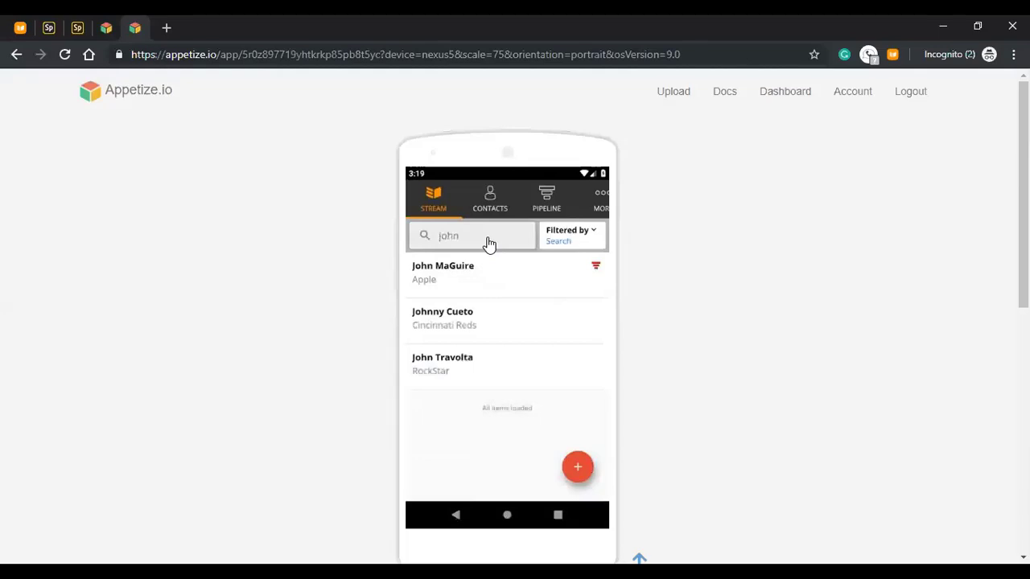
{"action": "left_click", "coordinate": [496, 214]}
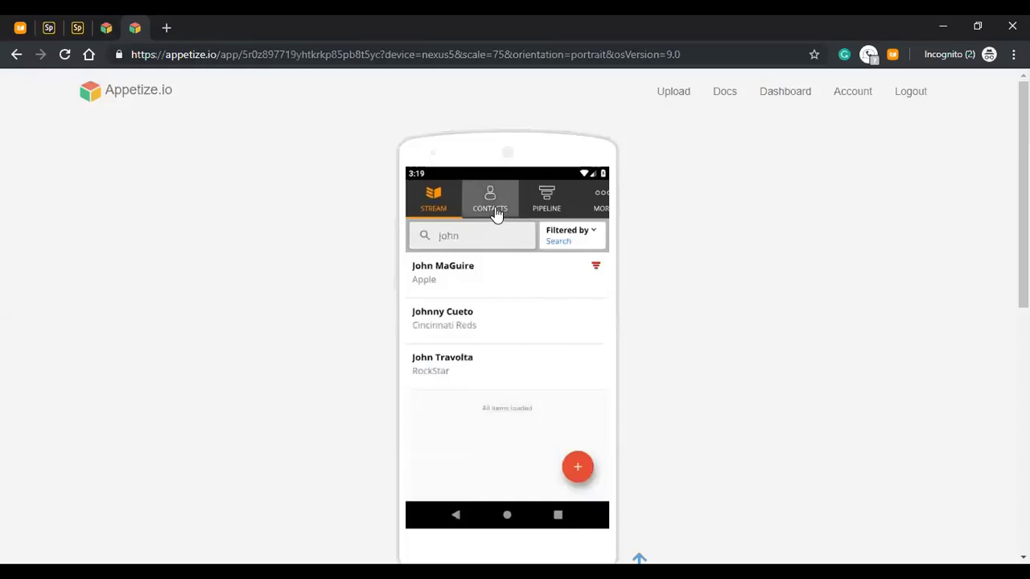
- Apply the saved ZIP - 10010 filter to Contacts, leaving contacts under F, G, L, O and S
{"action": "left_click", "coordinate": [591, 243]}
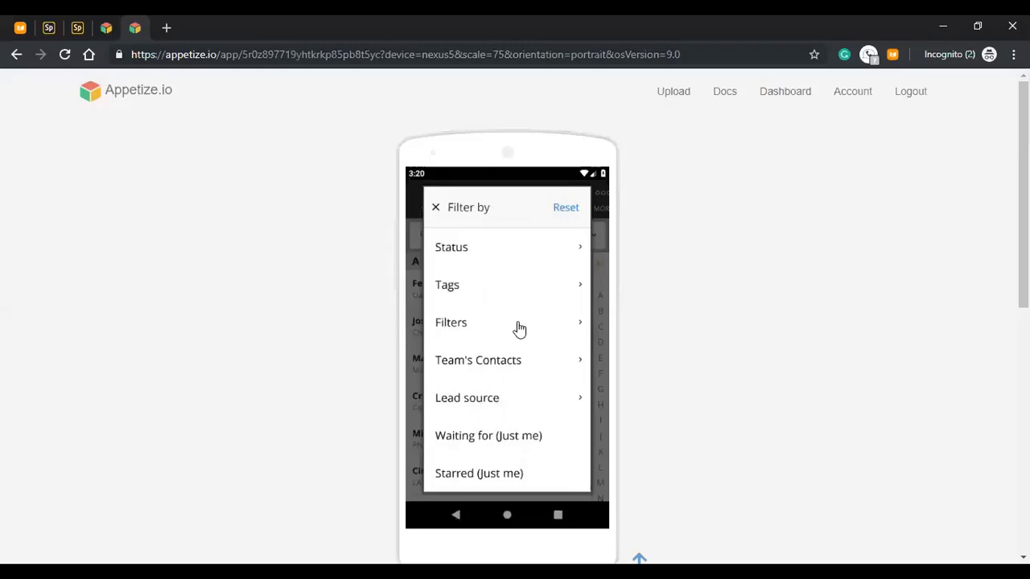
{"action": "left_click", "coordinate": [518, 329]}
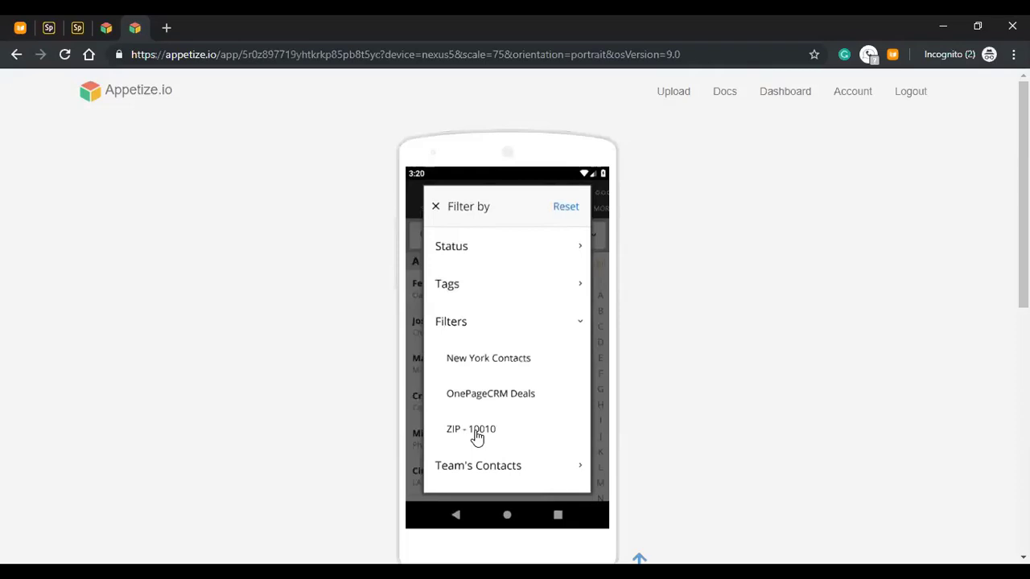
{"action": "left_click", "coordinate": [477, 435]}
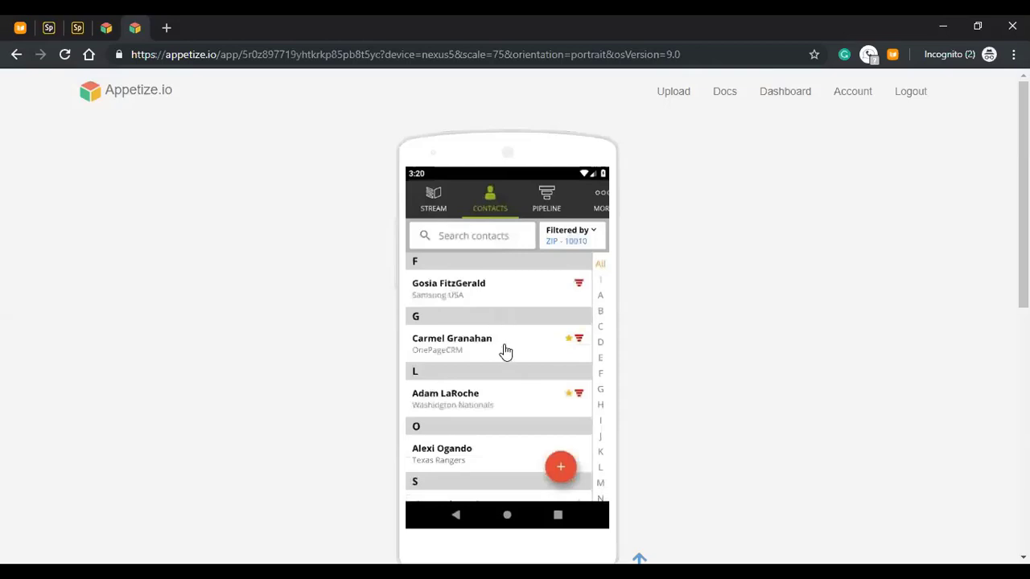
- Return to the Stream and filter it by the saved ZIP - 10010 filter
{"action": "left_click", "coordinate": [443, 207]}
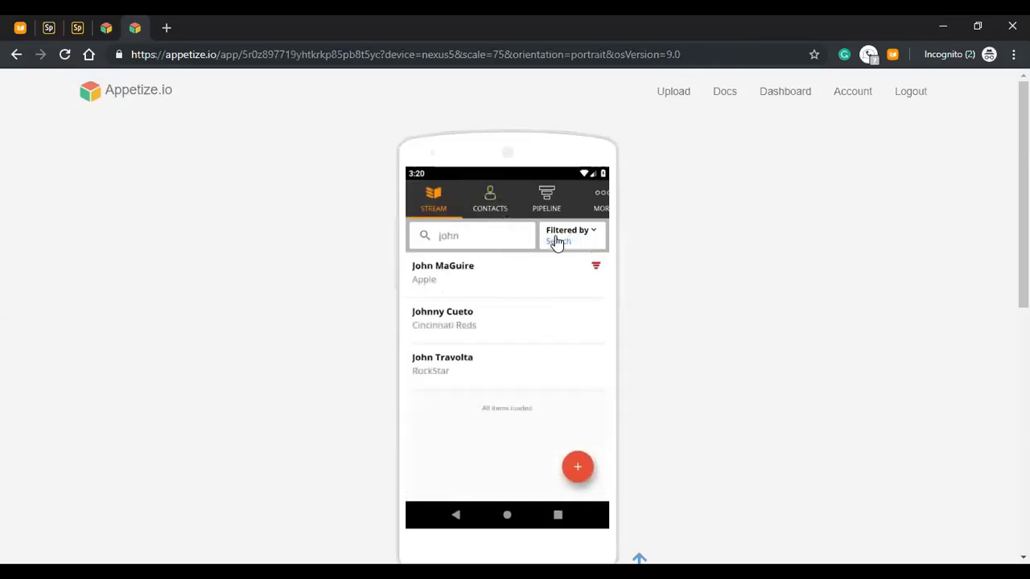
{"action": "left_click", "coordinate": [595, 238]}
{"action": "left_click", "coordinate": [487, 330]}
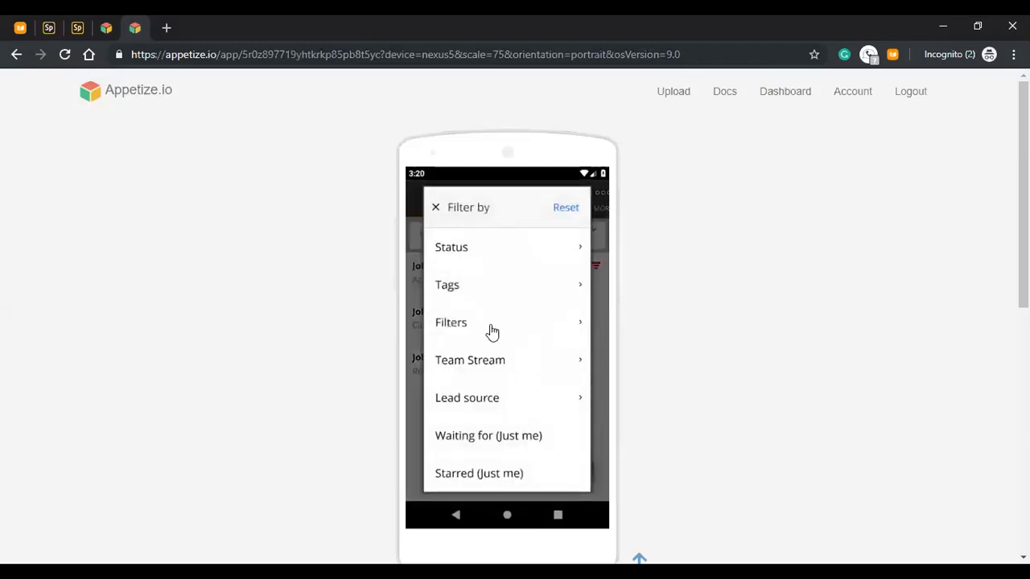
{"action": "left_click", "coordinate": [471, 432]}
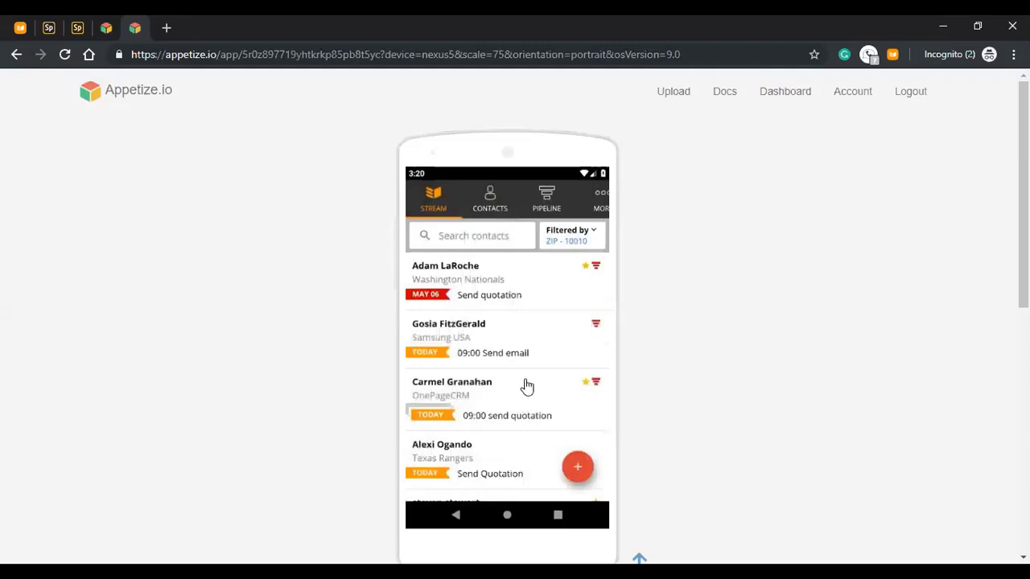
{"action": "scroll", "coordinate": [525, 395], "scroll_direction": "down", "scroll_amount": 2}
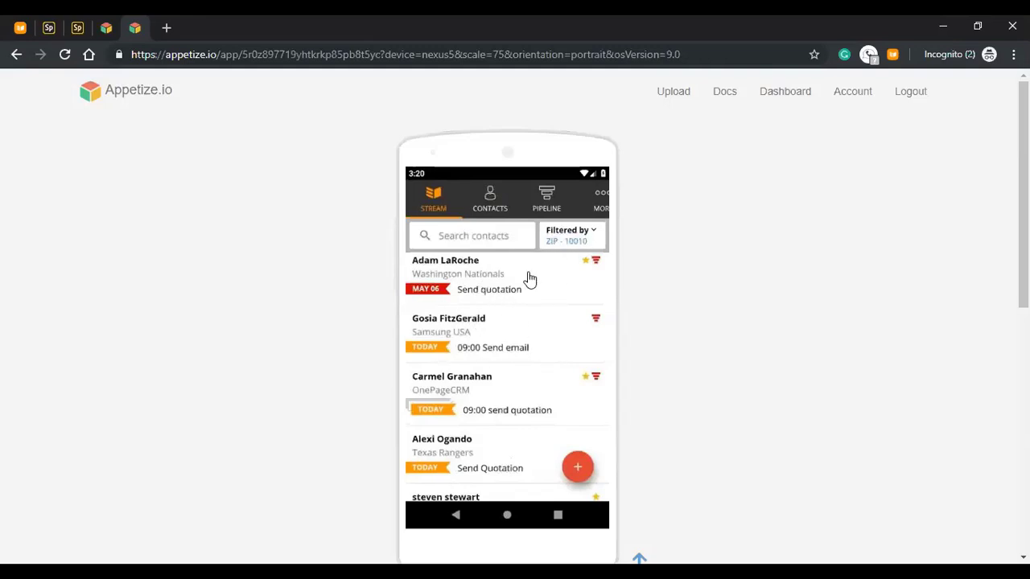
- View the top contact in the filtered Stream, then go back and switch to the More page
{"action": "left_click", "coordinate": [530, 278]}
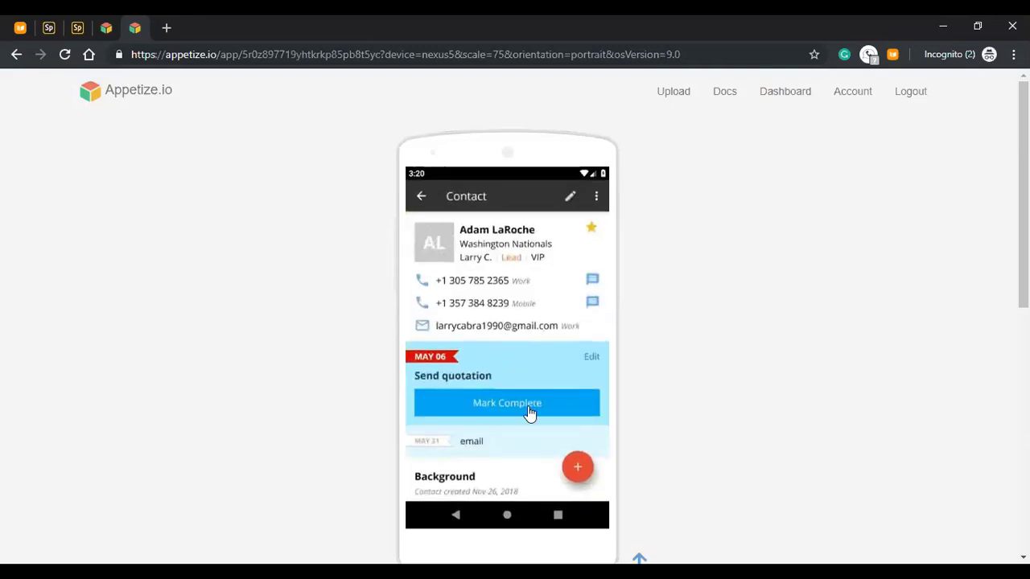
{"action": "left_click", "coordinate": [424, 199]}
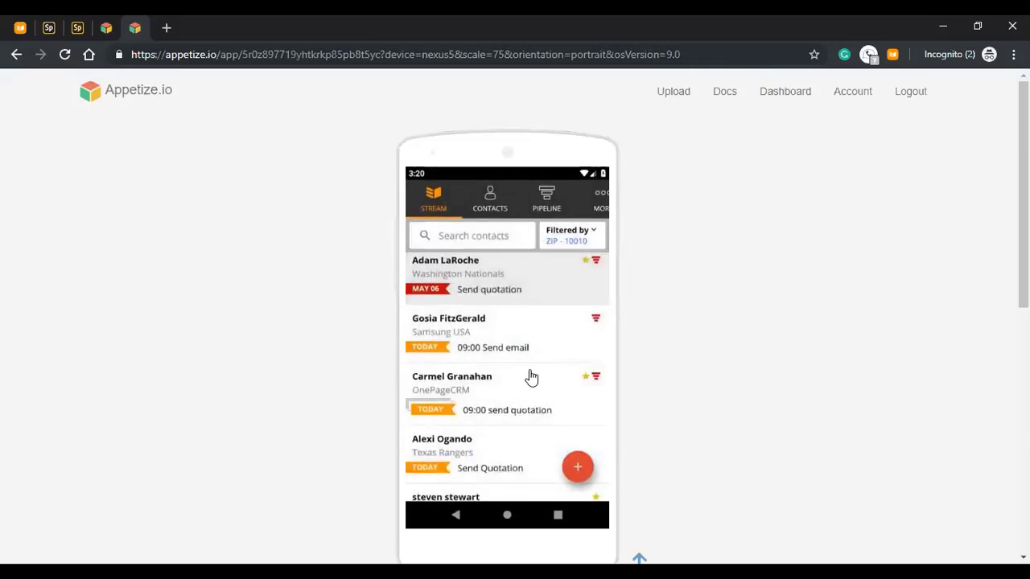
{"action": "left_click_drag", "start_coordinate": [521, 404], "coordinate": [526, 377]}
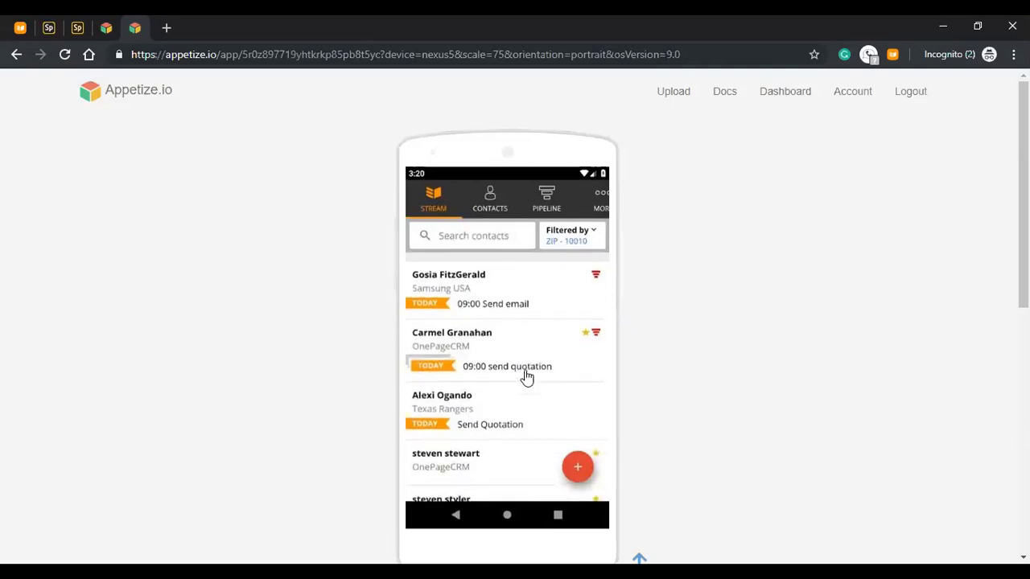
{"action": "left_click_drag", "start_coordinate": [529, 421], "coordinate": [529, 435]}
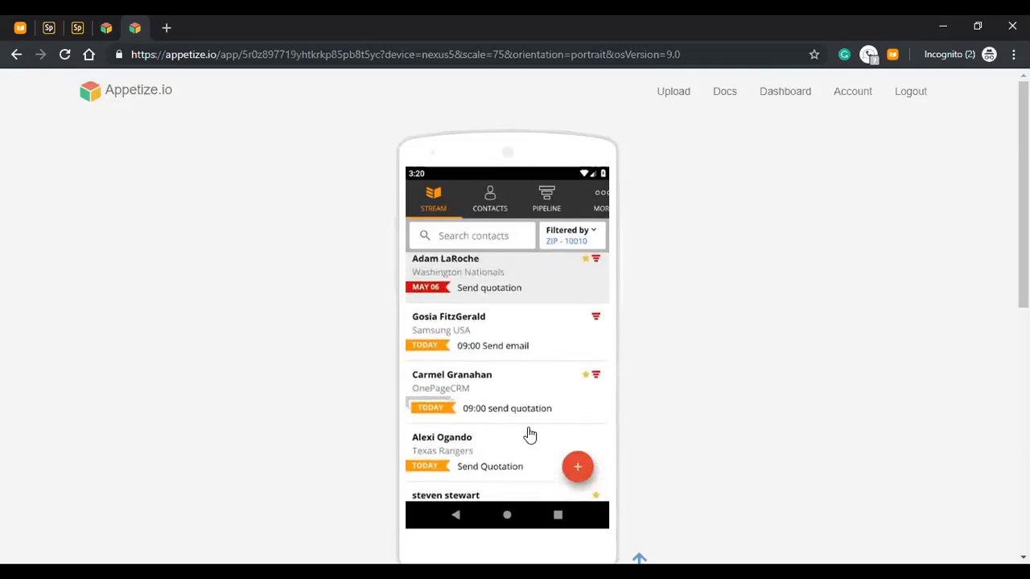
{"action": "left_click", "coordinate": [602, 202]}
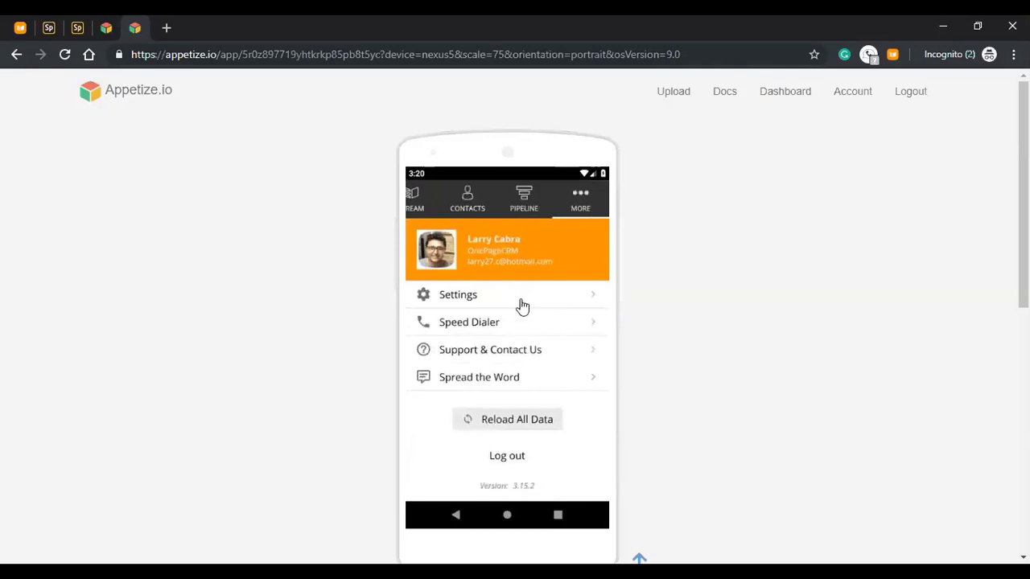
- Turn on Show notifications under Settings > Notification Settings
{"action": "left_click", "coordinate": [516, 304]}
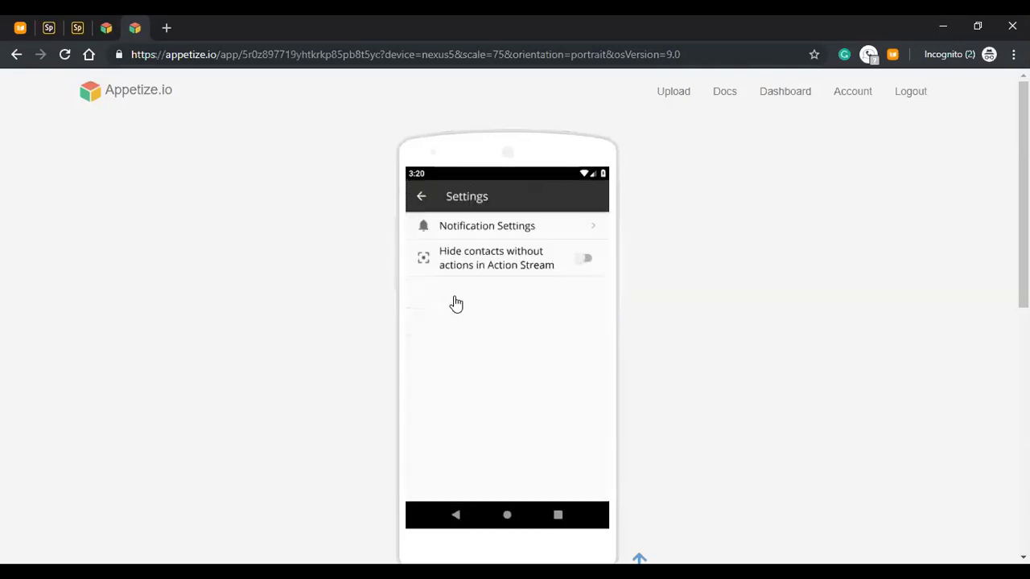
{"action": "left_click", "coordinate": [584, 230]}
{"action": "left_click", "coordinate": [591, 283]}
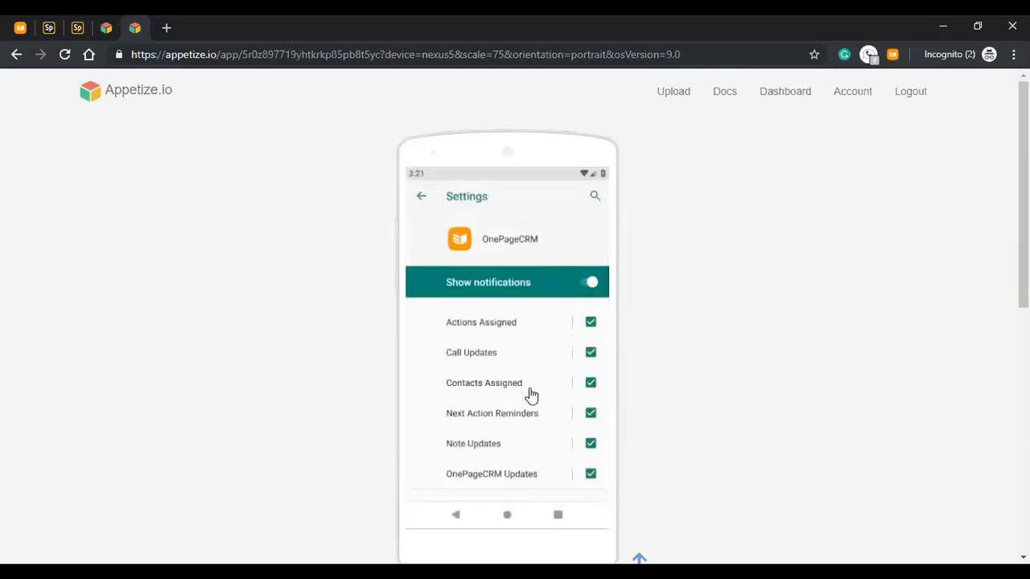
{"action": "left_click_drag", "start_coordinate": [535, 375], "coordinate": [534, 391]}
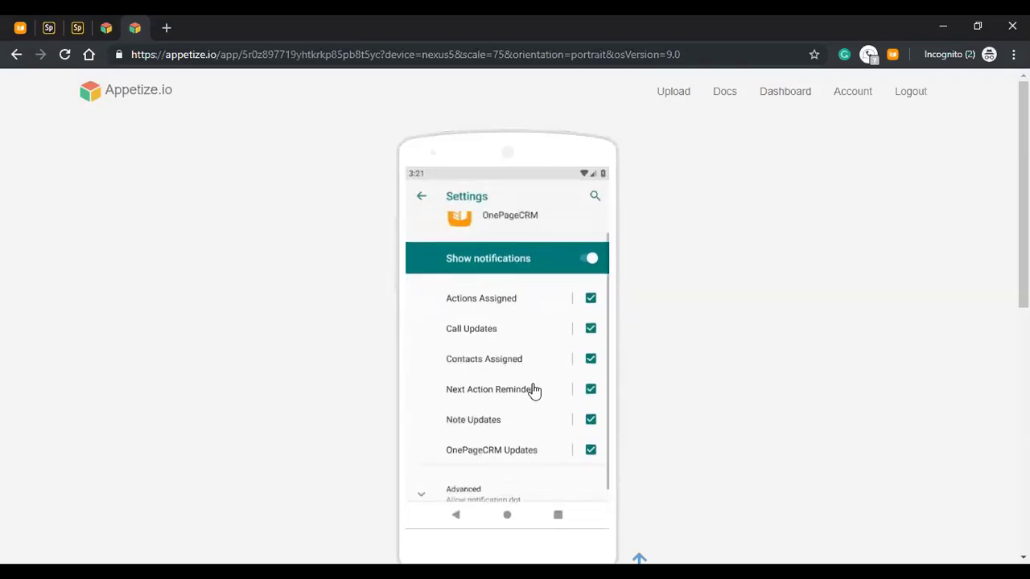
- Switch on Hide contacts without actions in Action Stream and return to More
{"action": "left_click", "coordinate": [422, 205]}
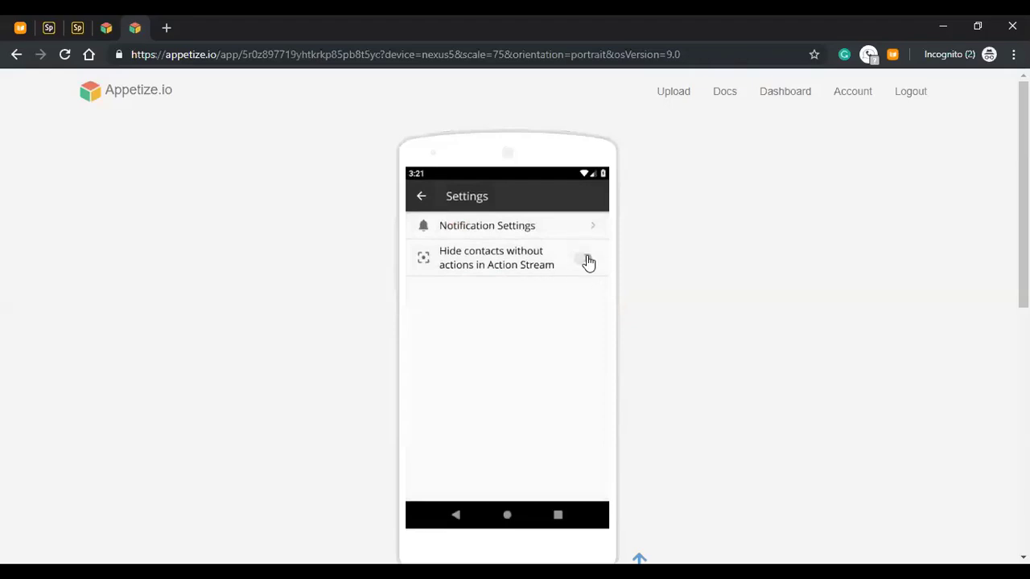
{"action": "left_click", "coordinate": [586, 260]}
{"action": "left_click", "coordinate": [420, 201]}
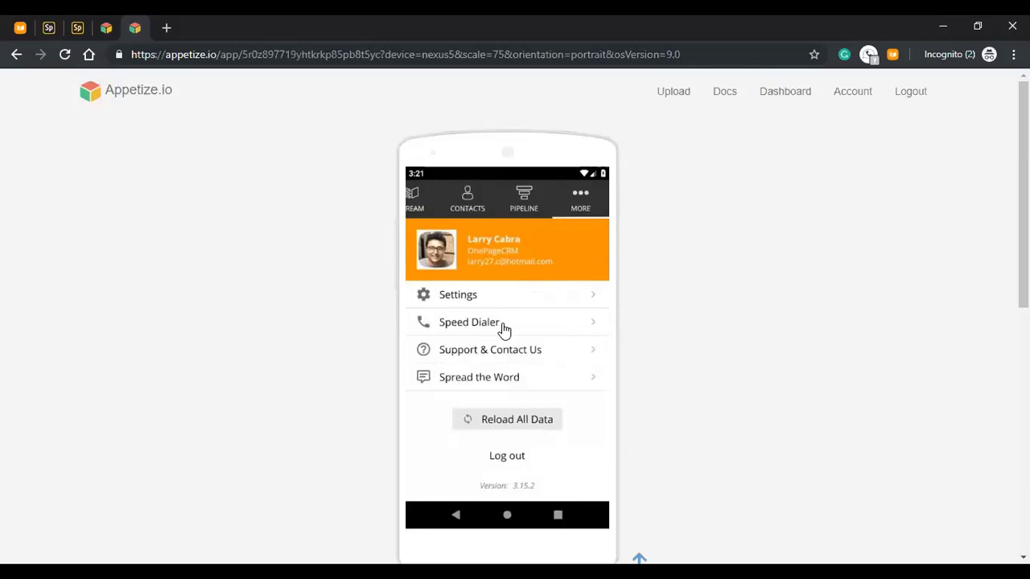
- Call the LA Dodgers work number from Speed Dialer, allowing call access, then hang up
{"action": "left_click", "coordinate": [503, 326]}
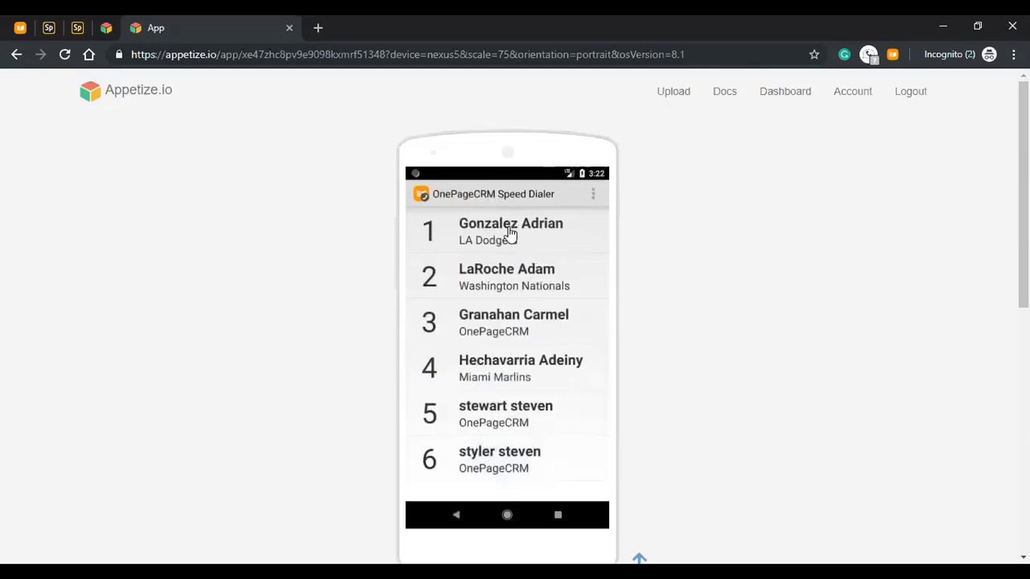
{"action": "left_click", "coordinate": [538, 239]}
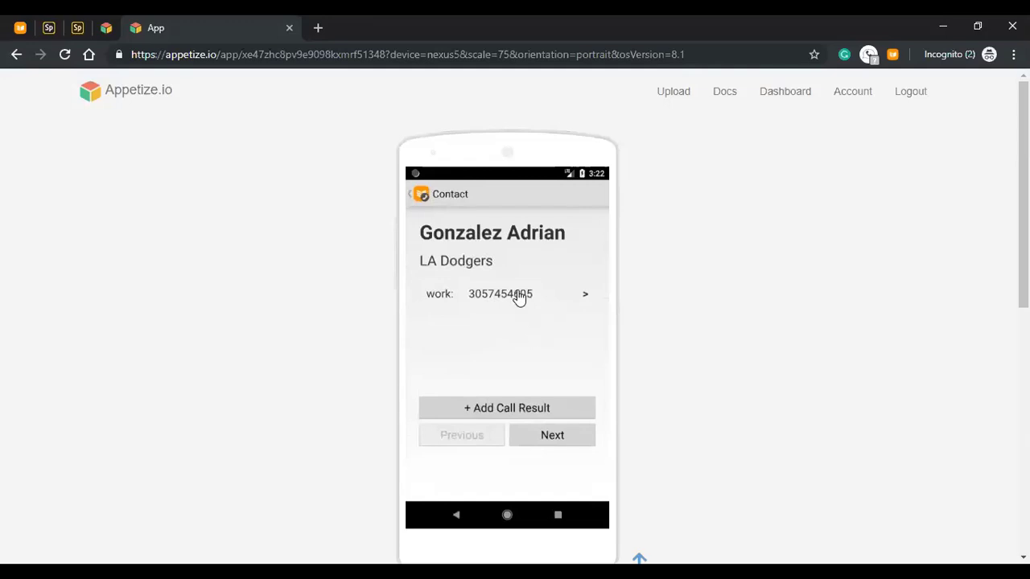
{"action": "left_click", "coordinate": [519, 296]}
{"action": "left_click", "coordinate": [563, 368]}
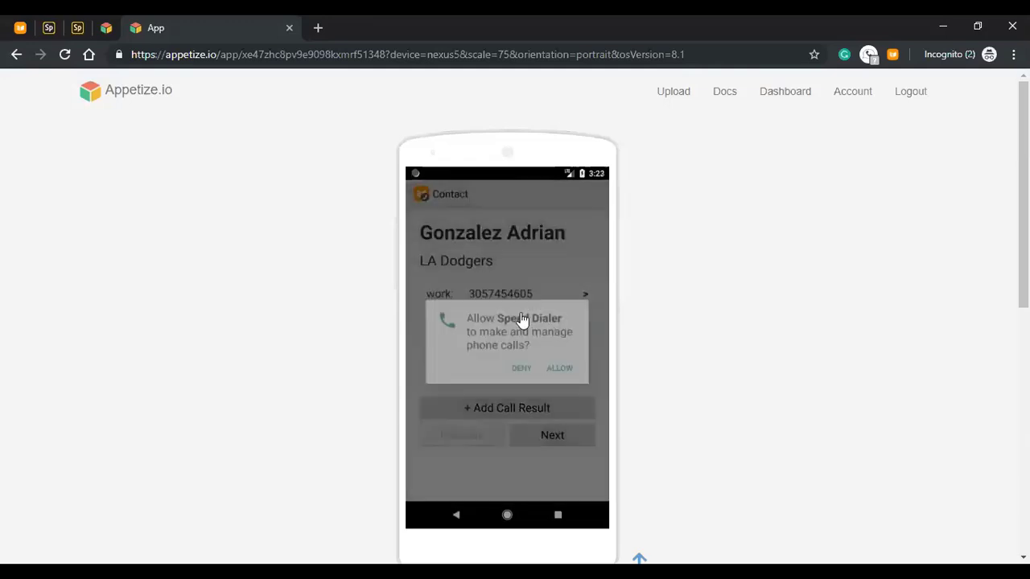
{"action": "left_click", "coordinate": [499, 296]}
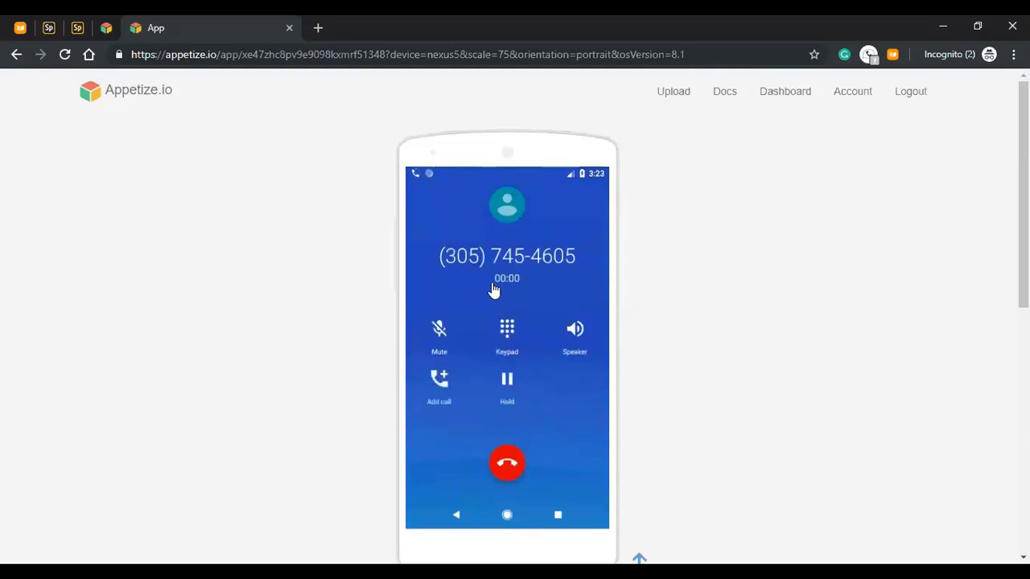
{"action": "left_click", "coordinate": [517, 472]}
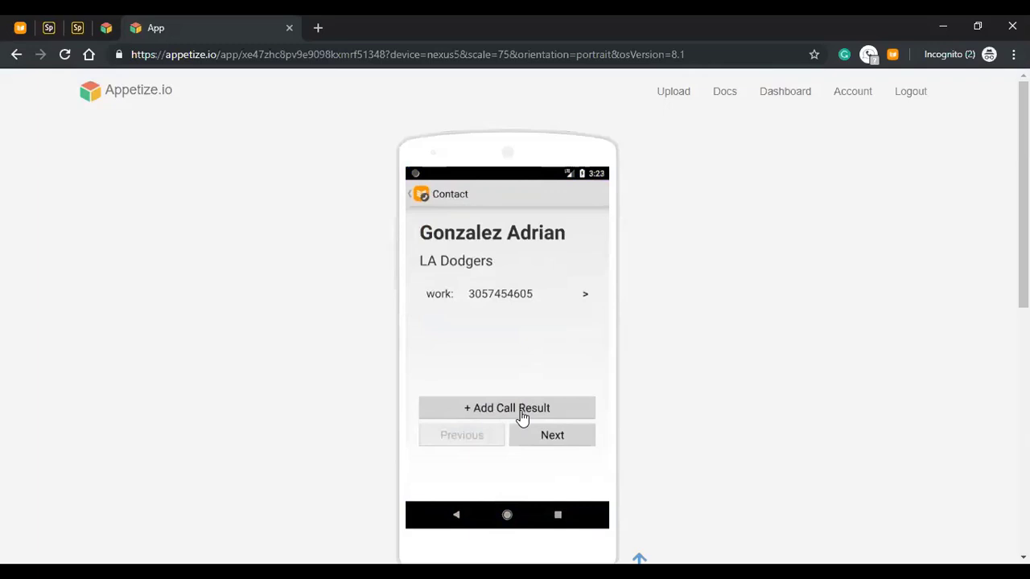
- Log the LA Dodgers call as a Meeting with a 30-minute meeting note, then briefly view Washington Nationals
{"action": "left_click", "coordinate": [522, 418]}
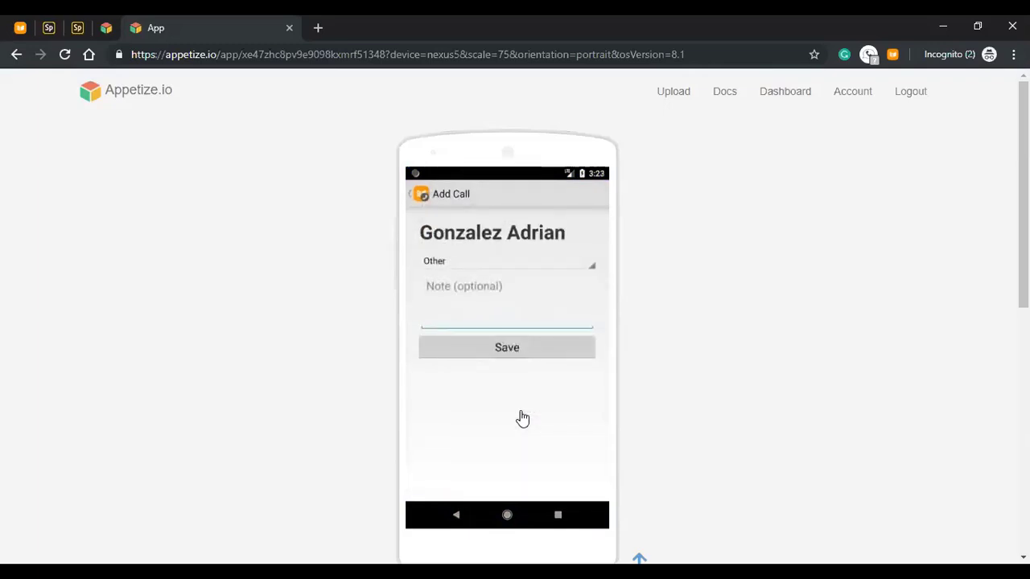
{"action": "left_click", "coordinate": [587, 265]}
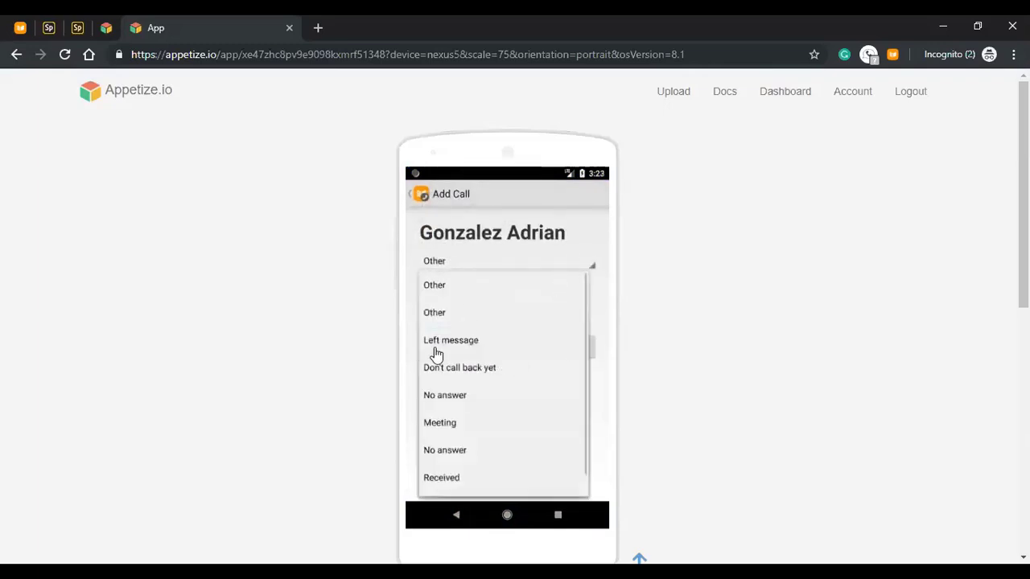
{"action": "left_click", "coordinate": [442, 427]}
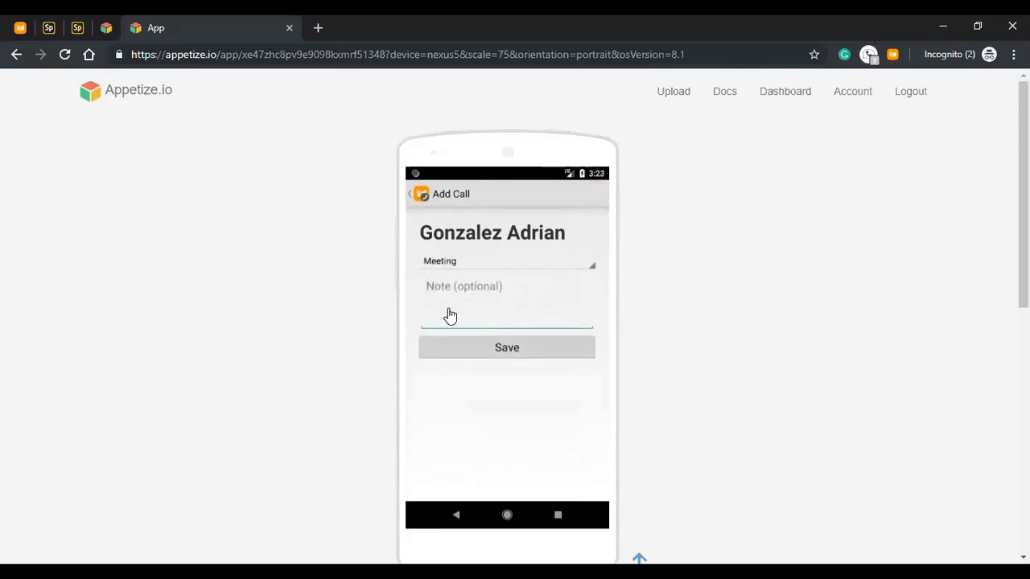
{"action": "type", "text": "met a"}
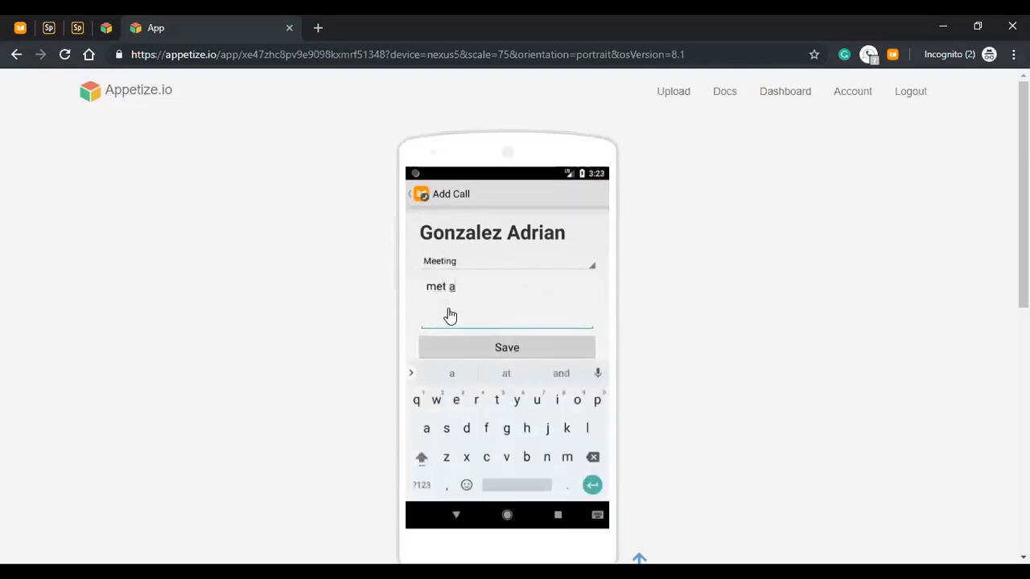
{"action": "type", "text": "drian for 30 m"}
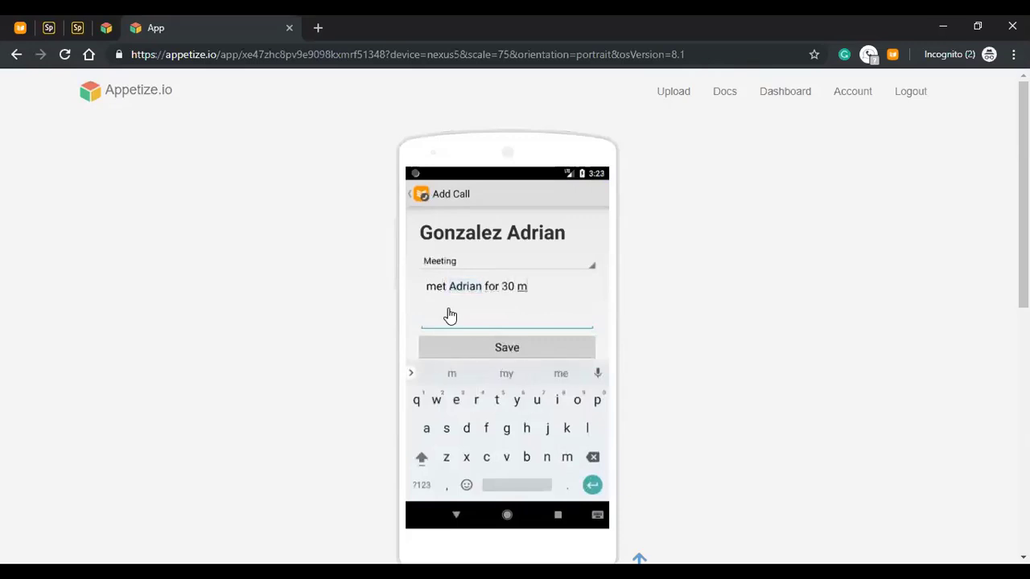
{"action": "type", "text": "inutes"}
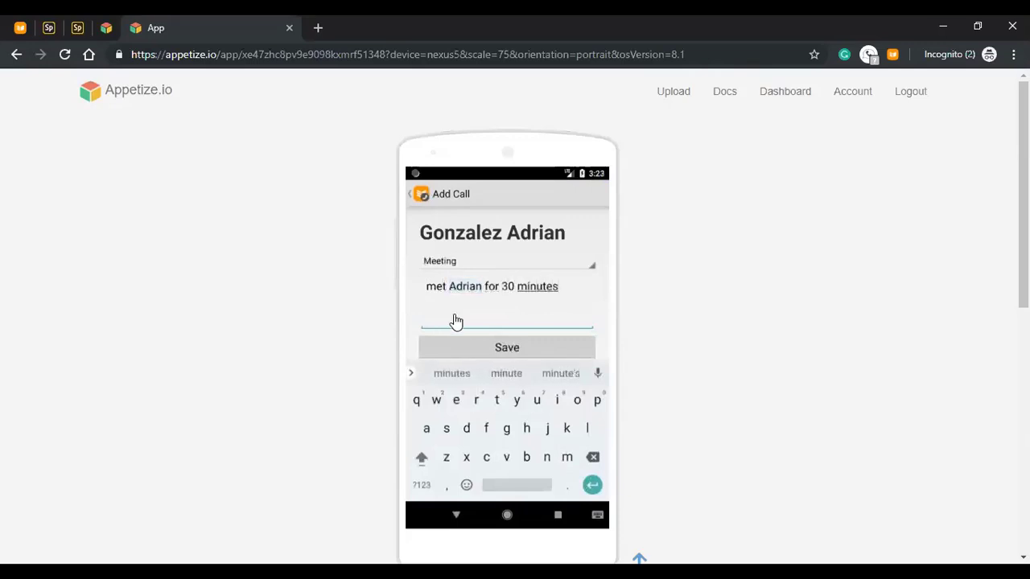
{"action": "left_click", "coordinate": [483, 354]}
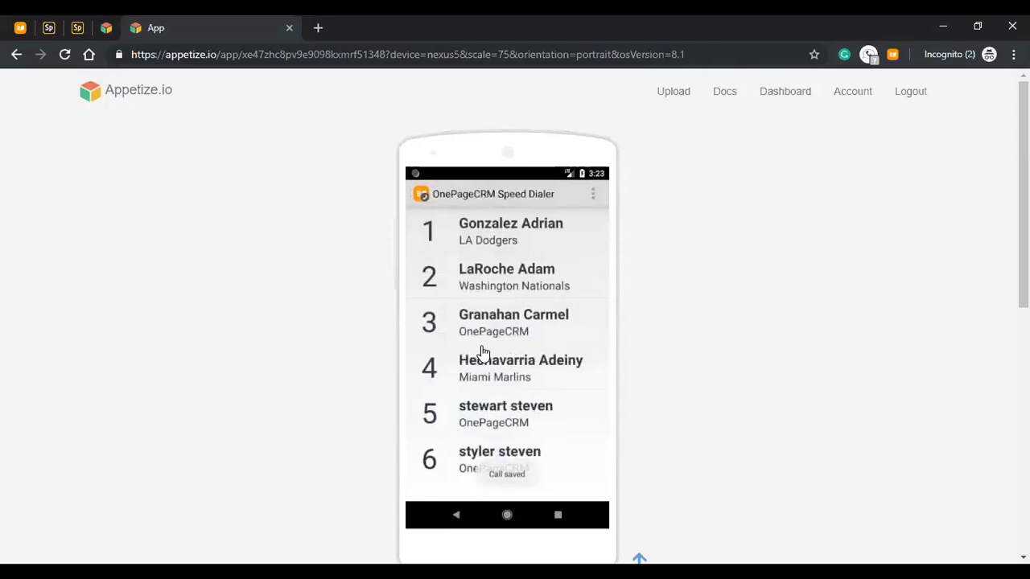
{"action": "left_click", "coordinate": [508, 288]}
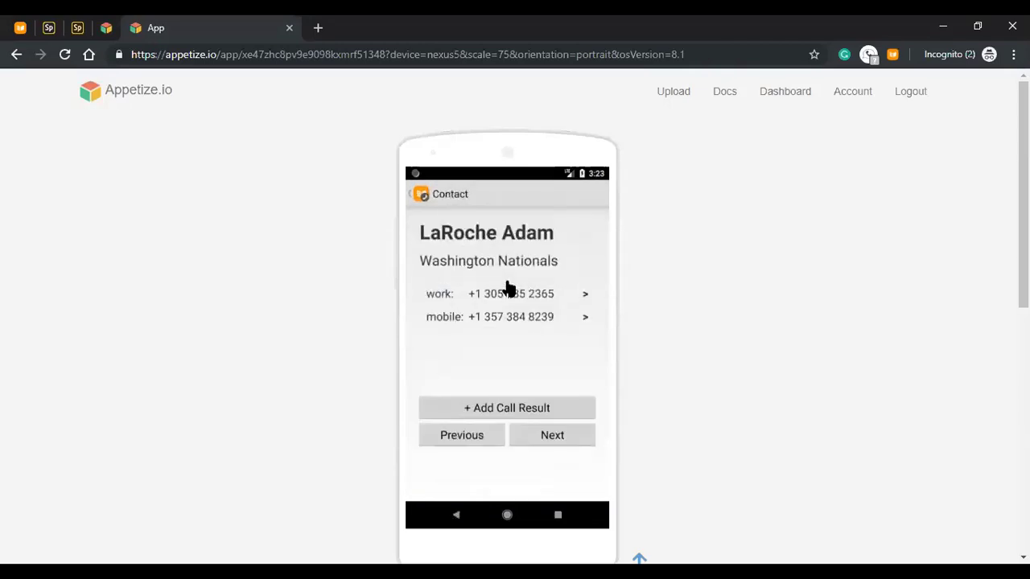
{"action": "left_click", "coordinate": [420, 197]}
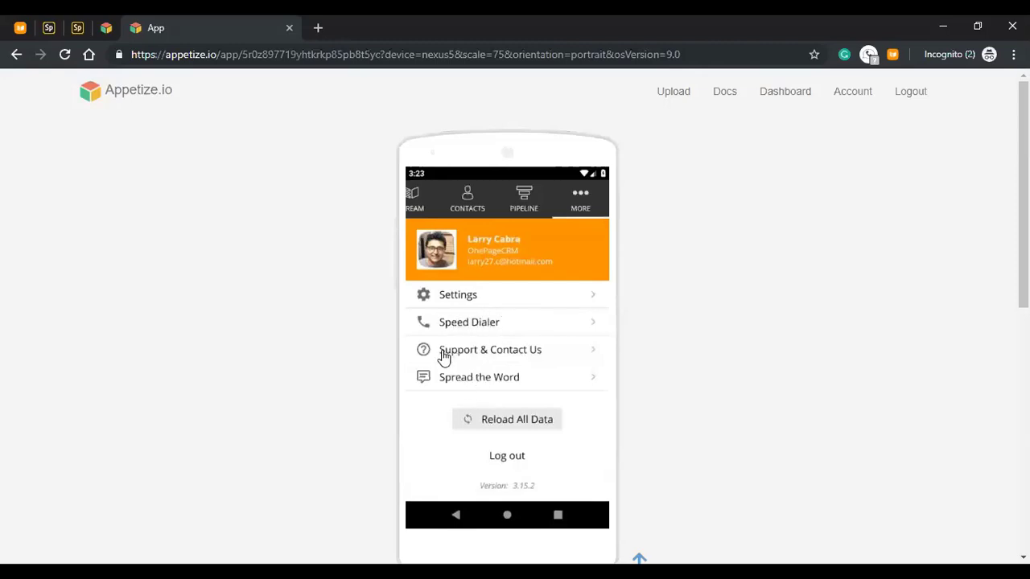
- Browse the Support & Contact Us and Spread the Word pages, then switch to the Stream
{"action": "left_click", "coordinate": [518, 358]}
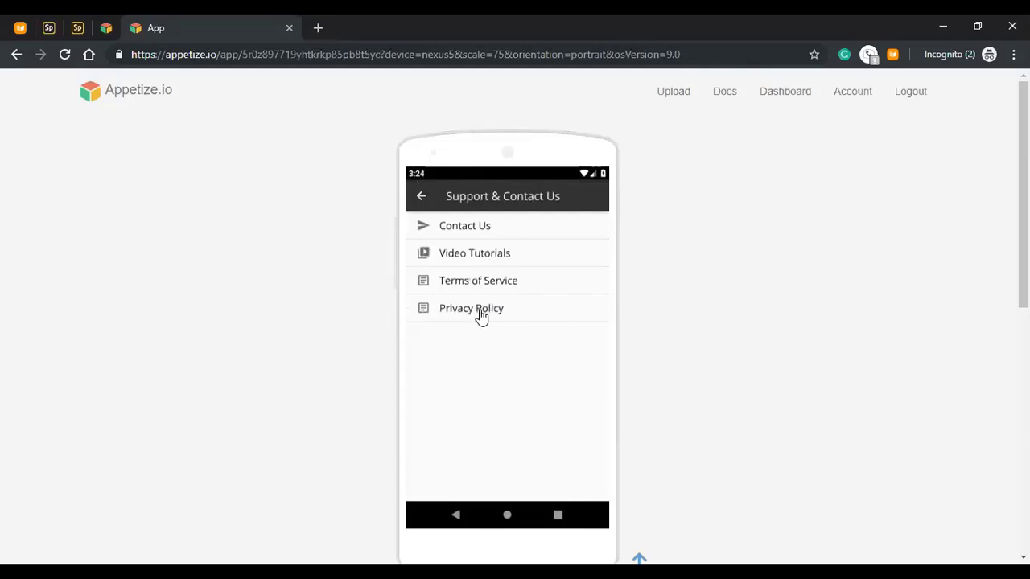
{"action": "left_click", "coordinate": [421, 197]}
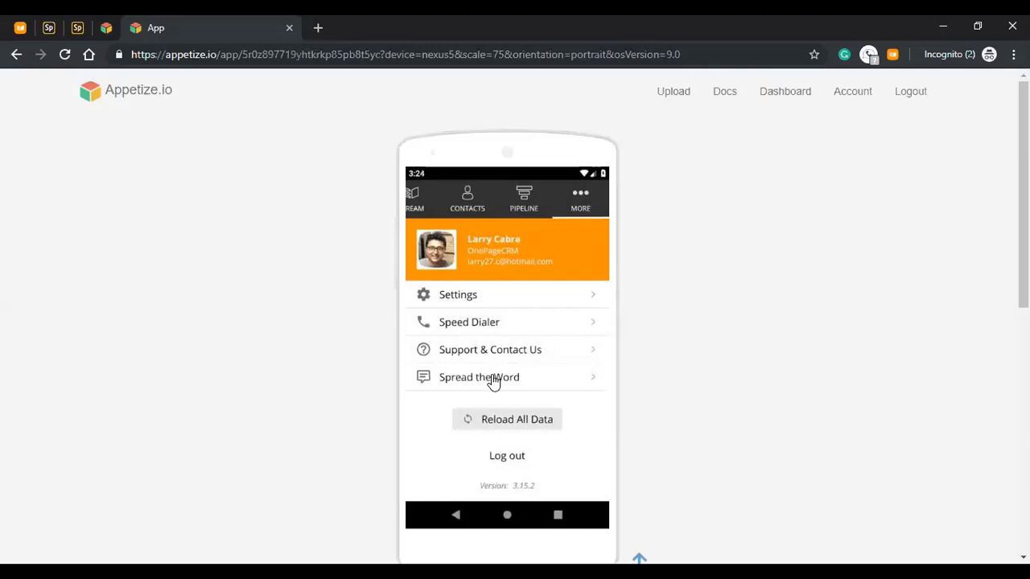
{"action": "left_click", "coordinate": [493, 380]}
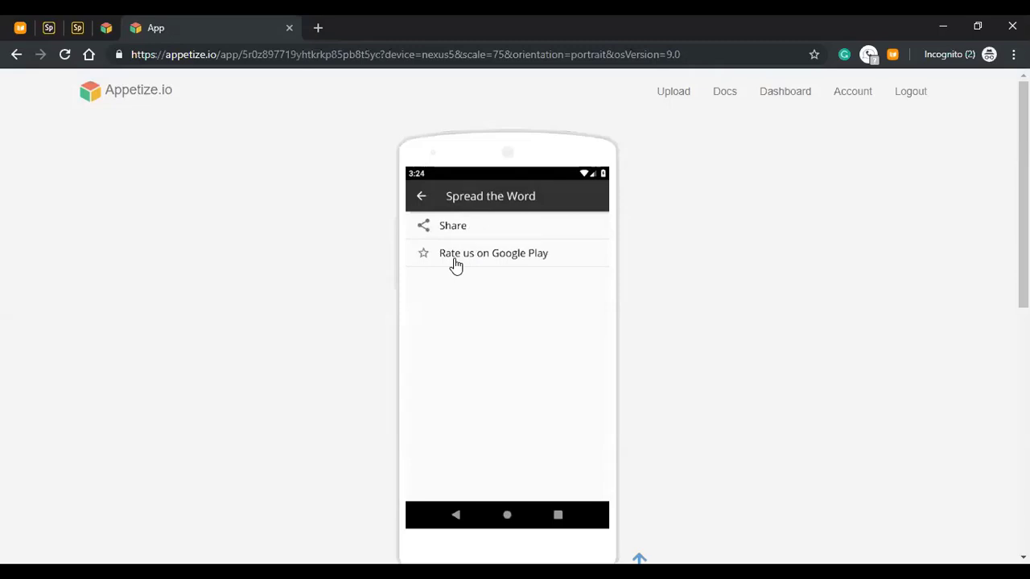
{"action": "left_click", "coordinate": [422, 199]}
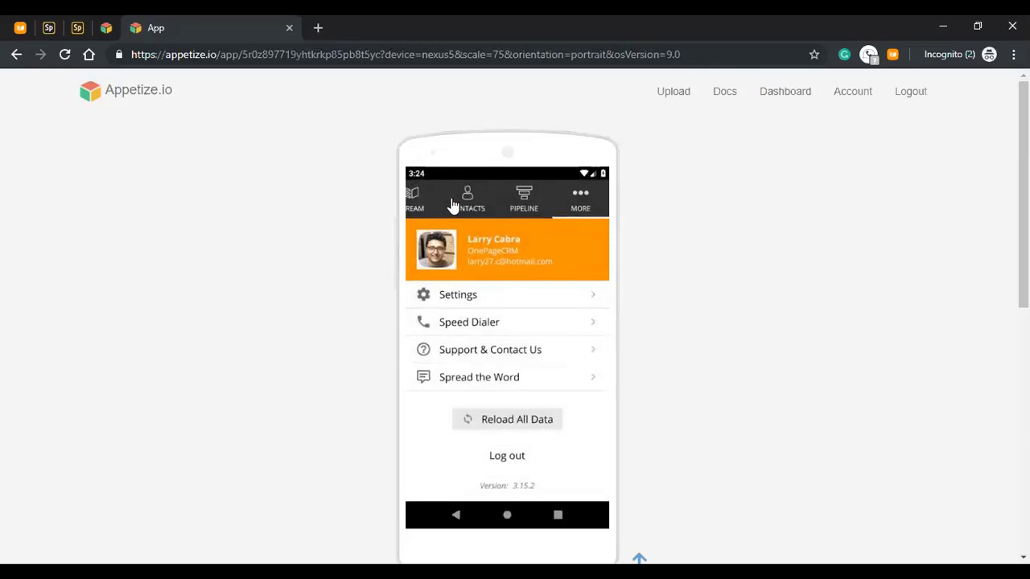
{"action": "left_click_drag", "start_coordinate": [453, 202], "coordinate": [578, 209]}
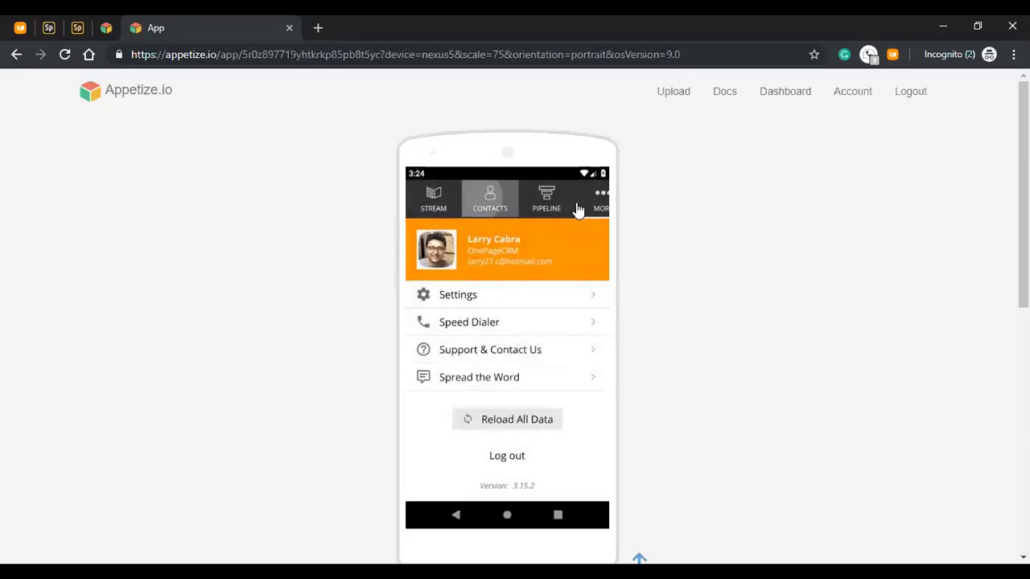
{"action": "left_click", "coordinate": [447, 206]}
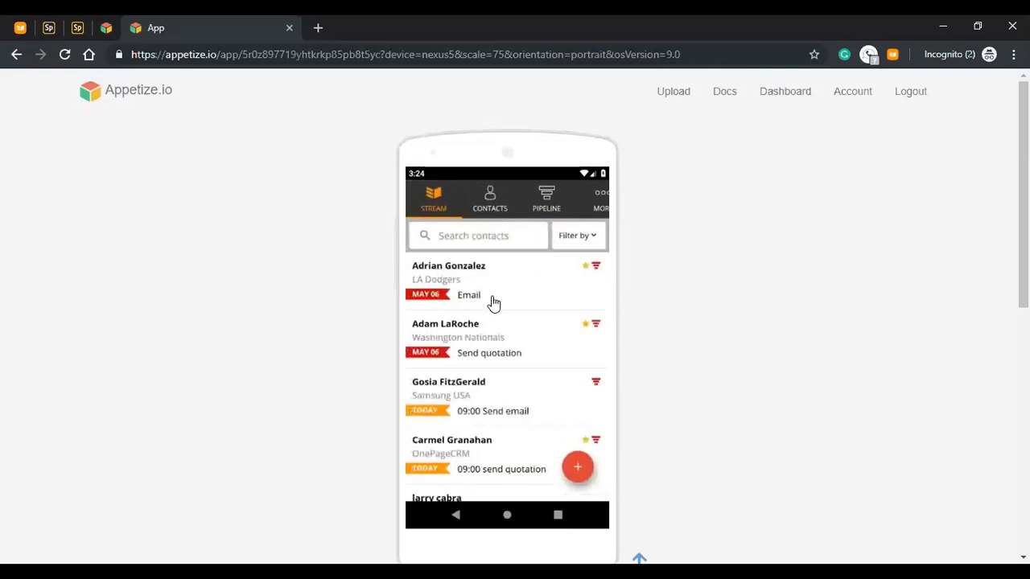